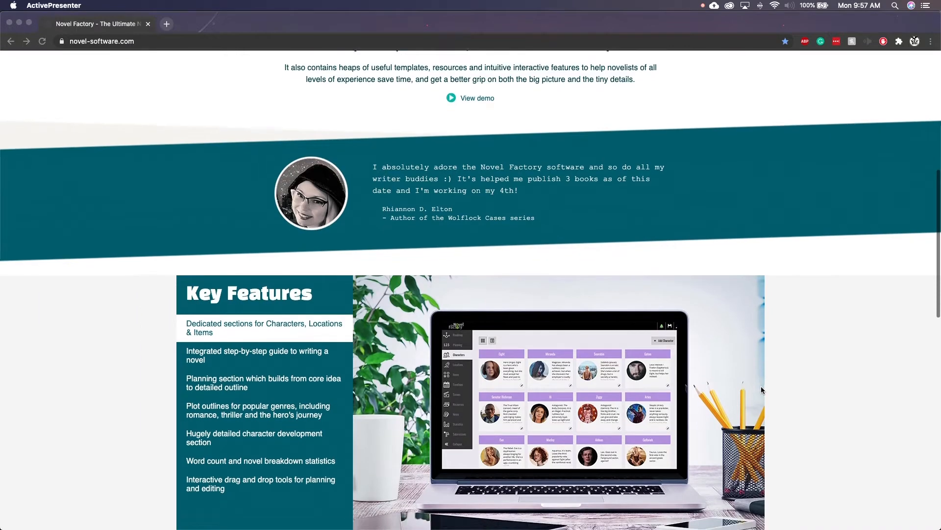
Look through the Novel Factory home page from the key features past the trial offer and user reviews to the footer.
scroll(762, 389, "down", 3)
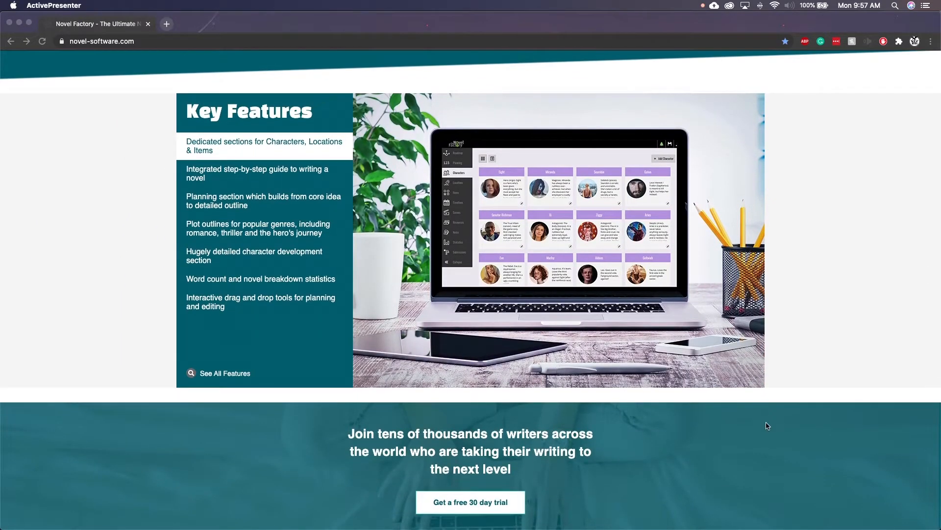
scroll(766, 429, "down", 3)
scroll(768, 432, "down", 4)
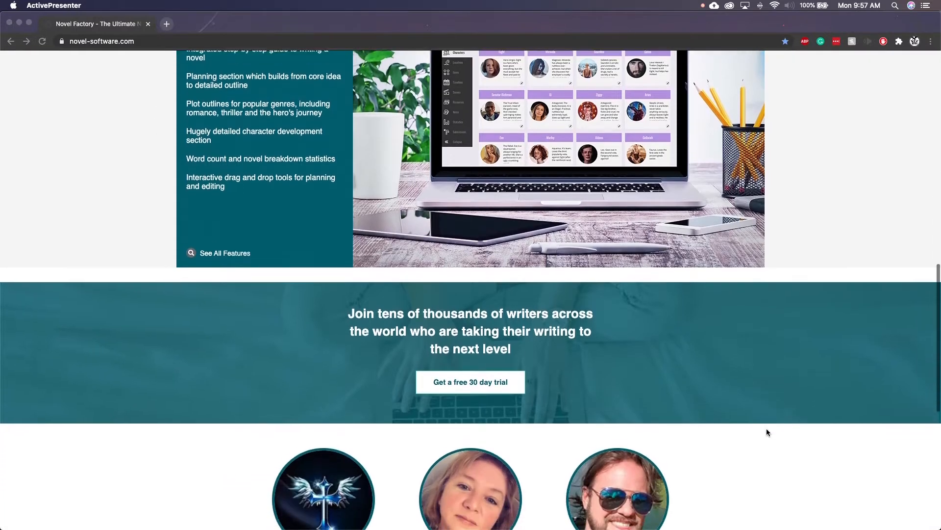
scroll(767, 433, "down", 7)
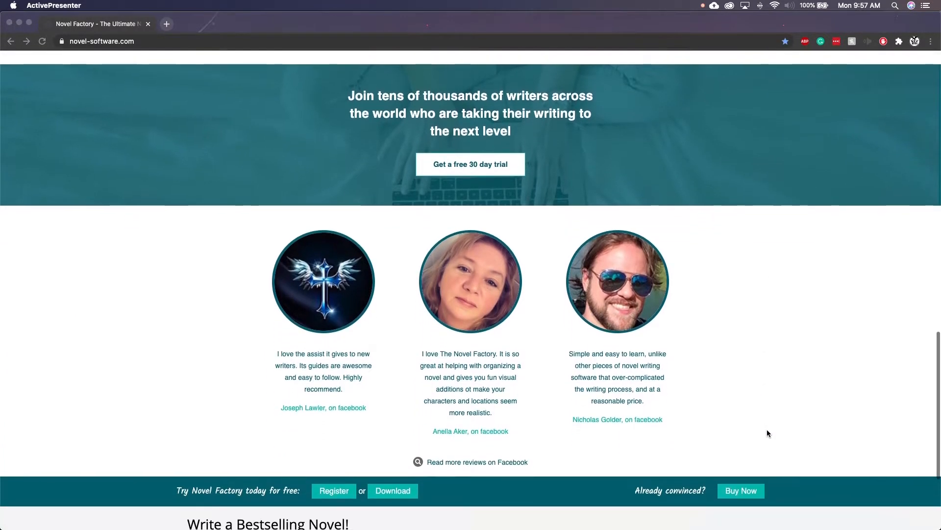
scroll(767, 432, "down", 5)
scroll(768, 433, "down", 2)
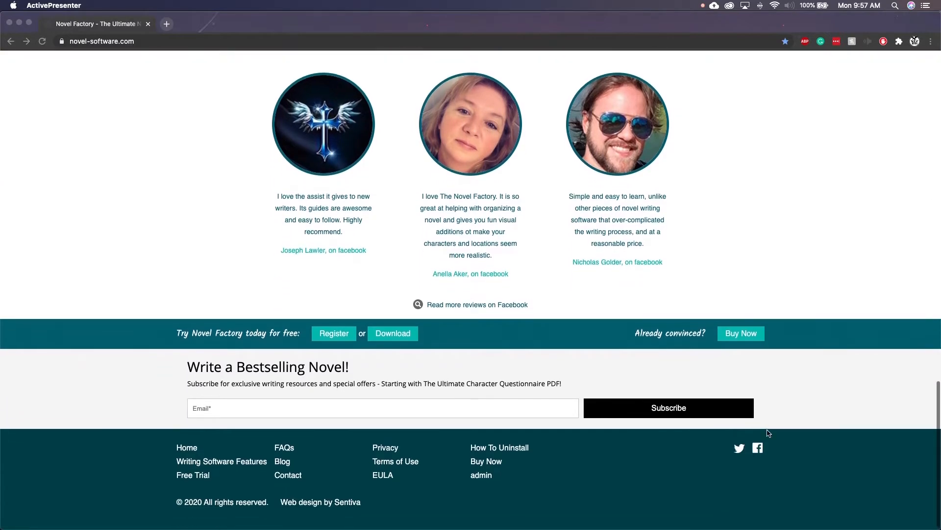
scroll(769, 433, "down", 1)
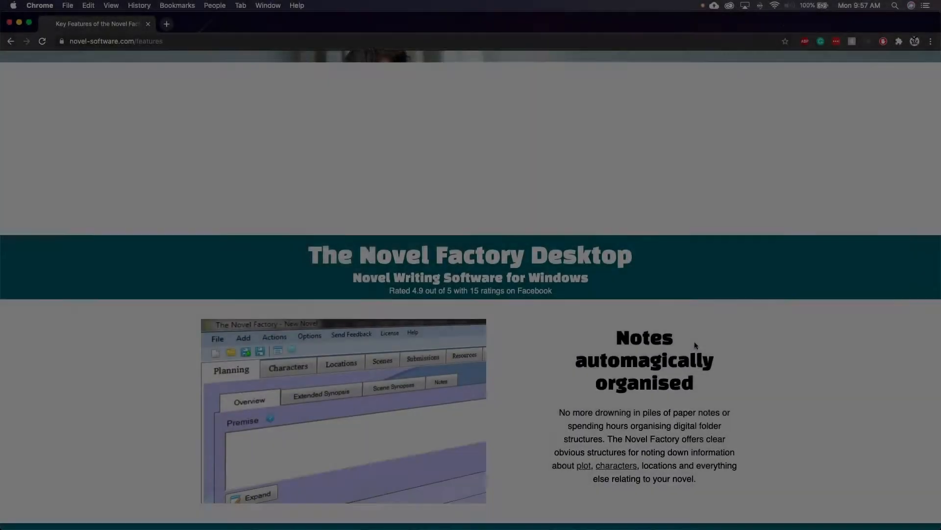
Examine the Novel Factory Desktop features page, from note organisation and character management through plotting, scenes and export to statistics and automated backups.
scroll(696, 342, "down", 5)
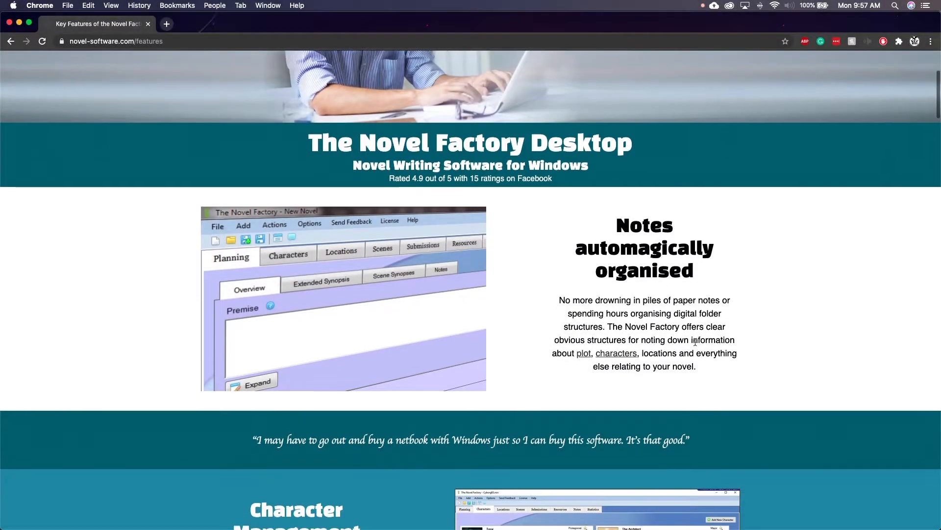
scroll(695, 342, "down", 8)
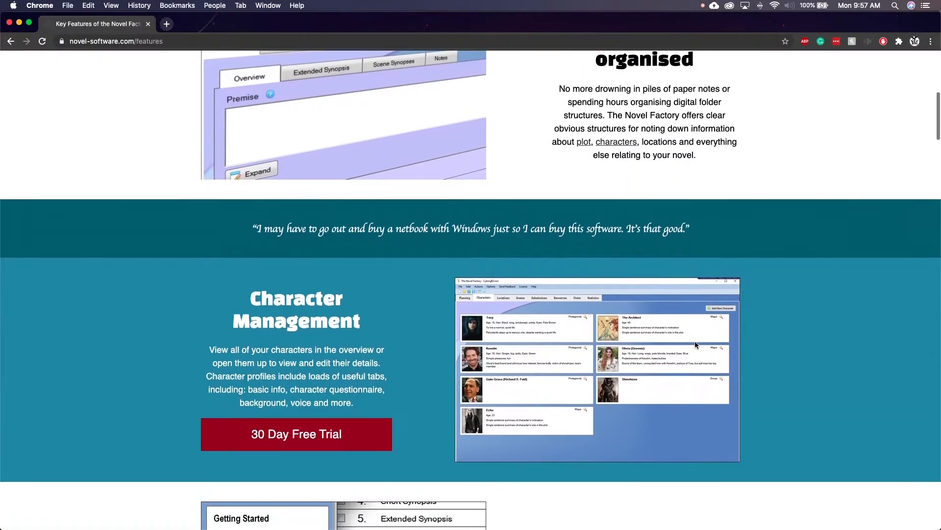
scroll(695, 342, "down", 4)
scroll(696, 344, "down", 10)
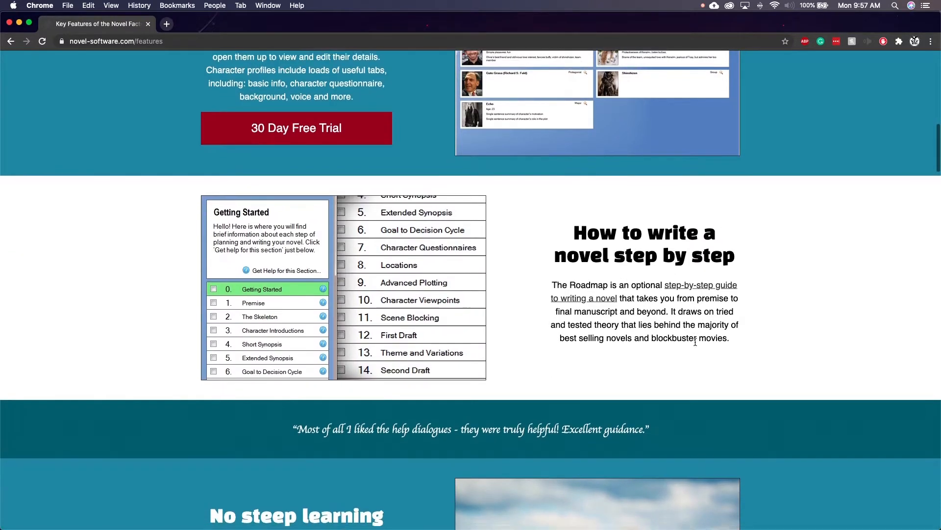
scroll(696, 342, "down", 10)
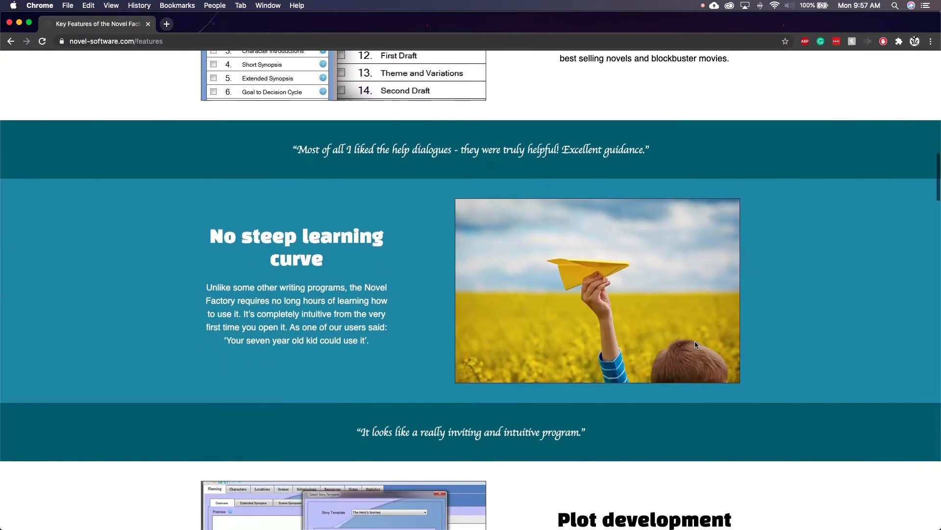
scroll(695, 343, "down", 2)
scroll(695, 341, "down", 10)
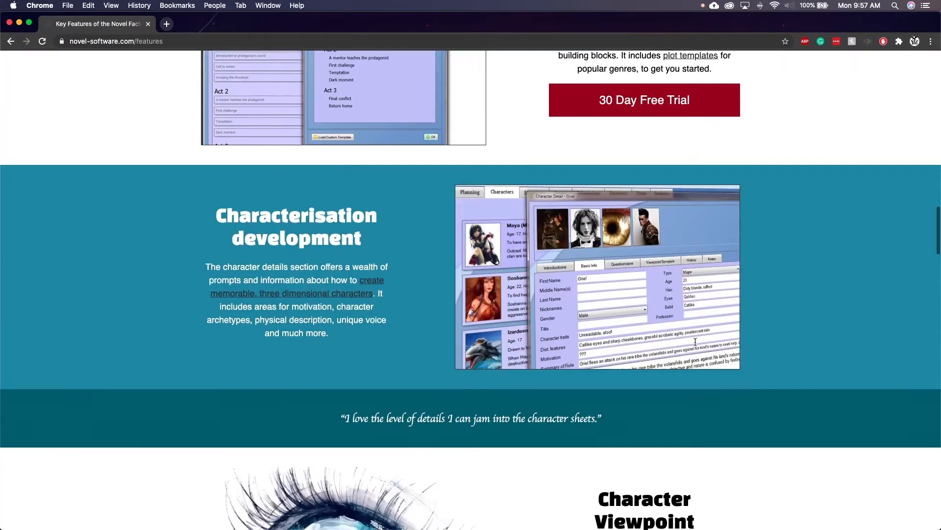
scroll(695, 341, "down", 1)
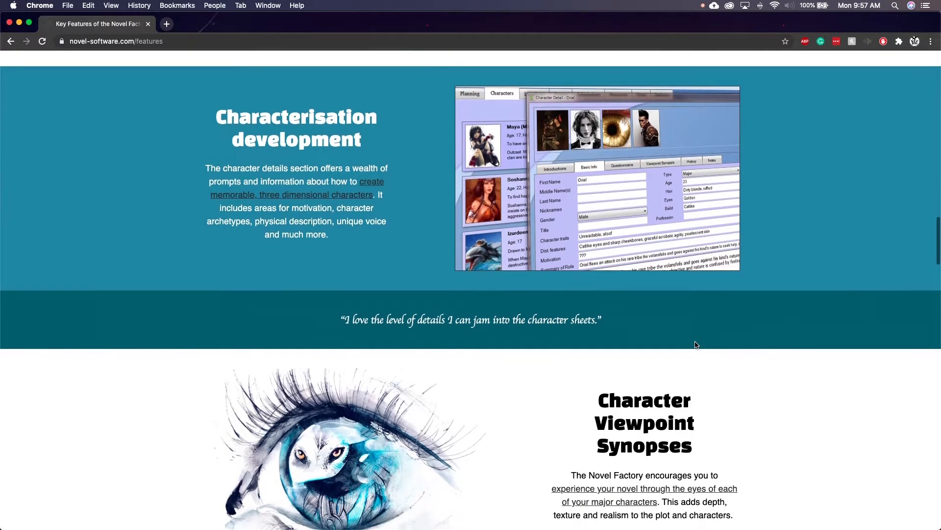
scroll(695, 344, "down", 10)
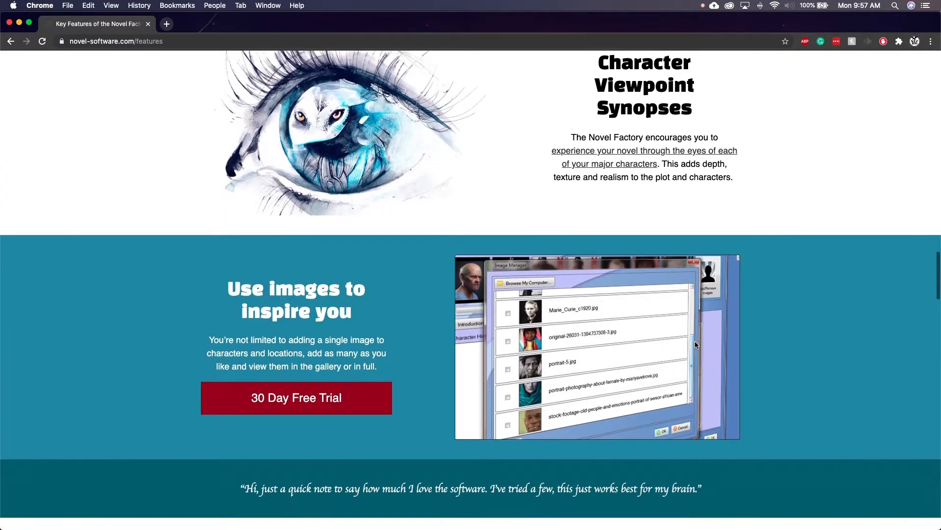
scroll(696, 343, "down", 10)
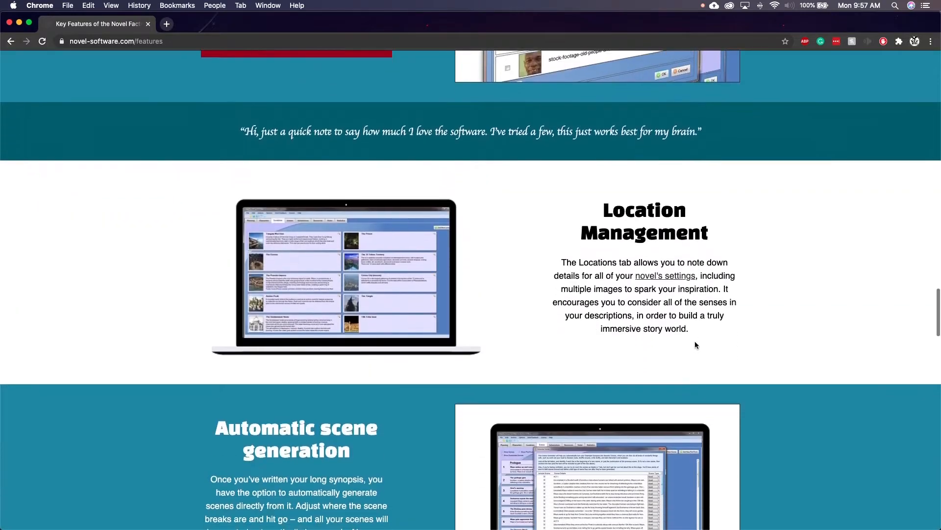
scroll(695, 345, "down", 10)
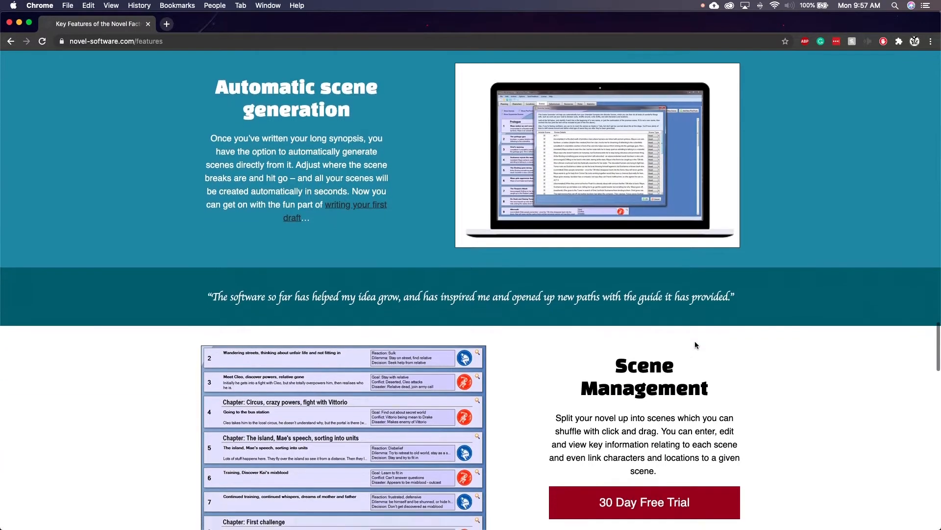
scroll(695, 345, "down", 10)
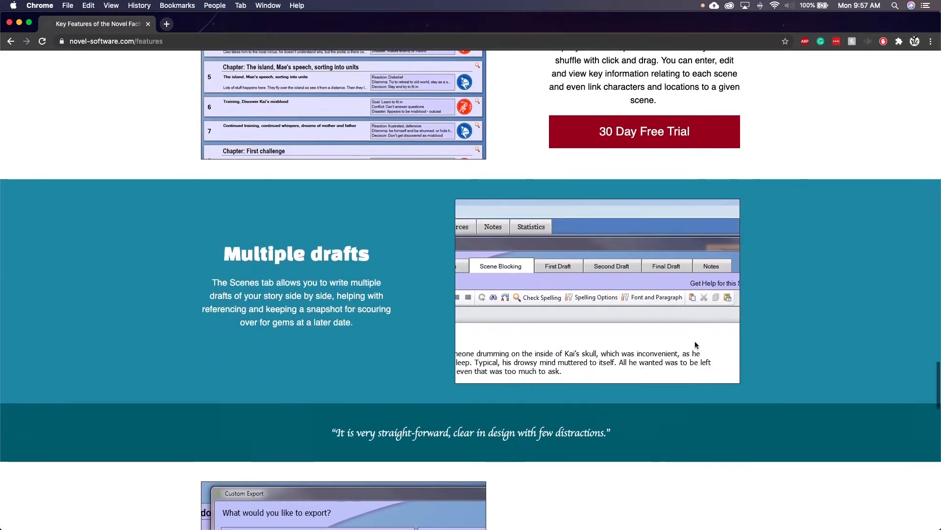
scroll(695, 344, "down", 6)
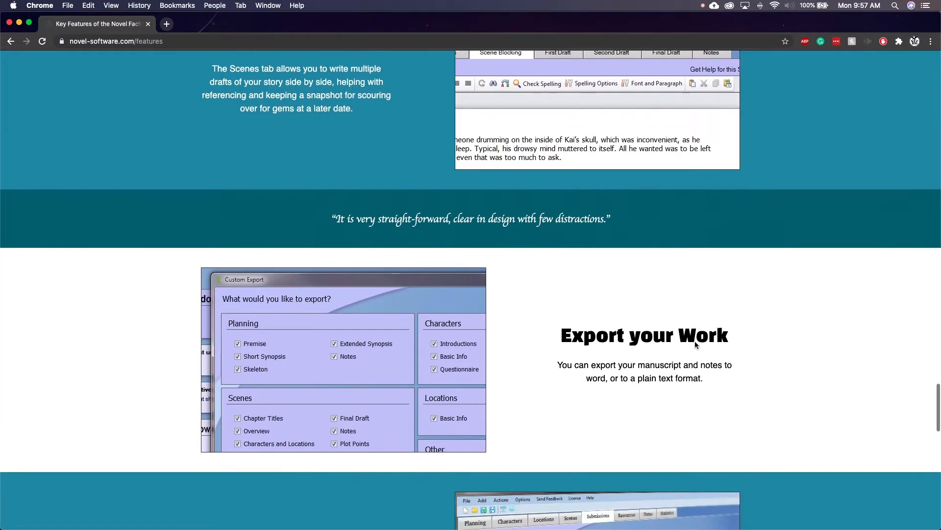
scroll(695, 342, "down", 8)
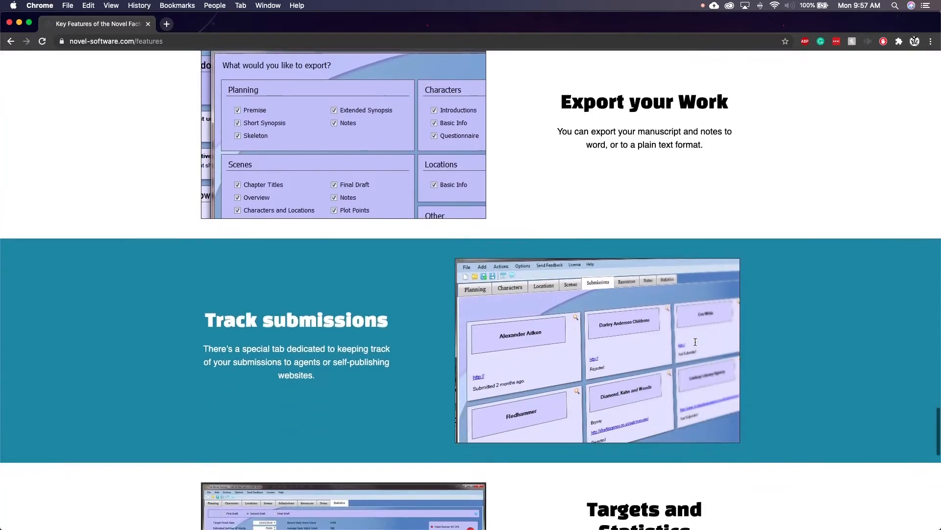
scroll(695, 342, "down", 8)
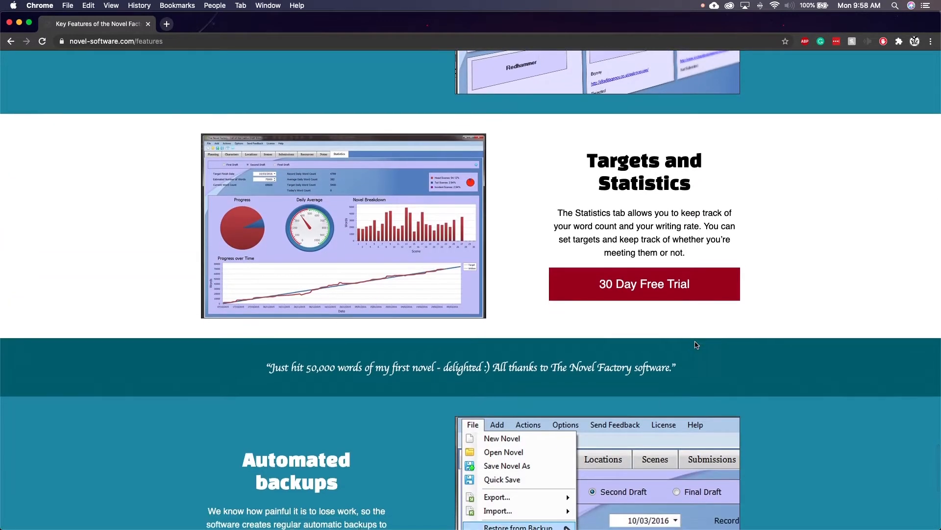
scroll(695, 345, "down", 8)
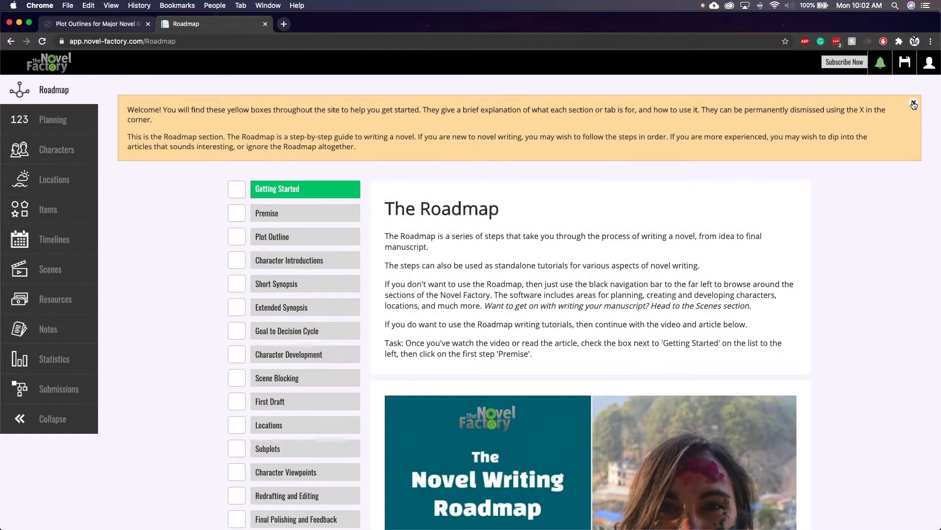
Dismiss the yellow welcome box in the Roadmap section and look through the introduction to the novel writing roadmap.
left_click(914, 103)
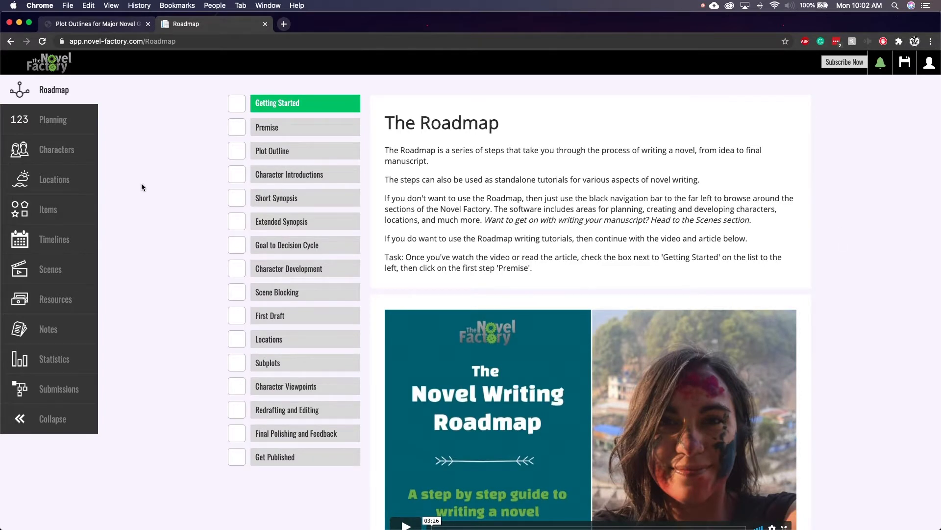
scroll(142, 186, "down", 2)
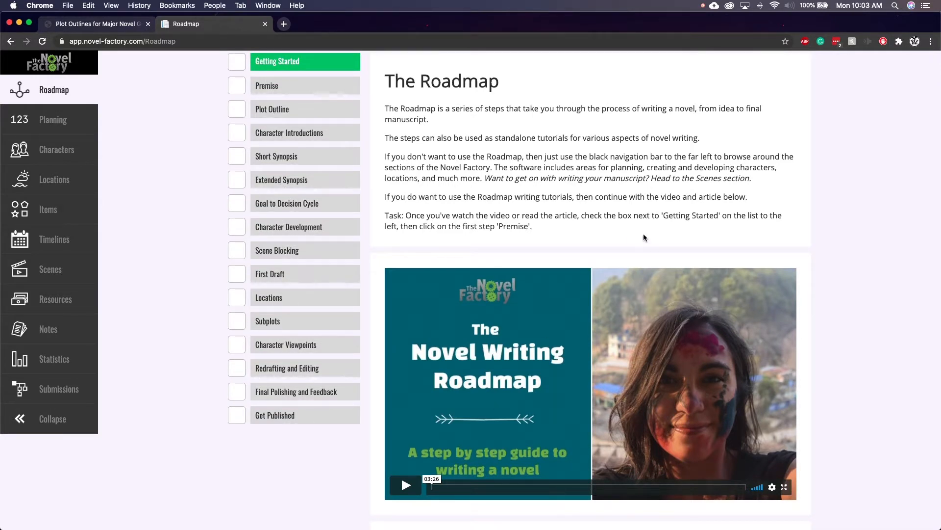
scroll(643, 237, "down", 5)
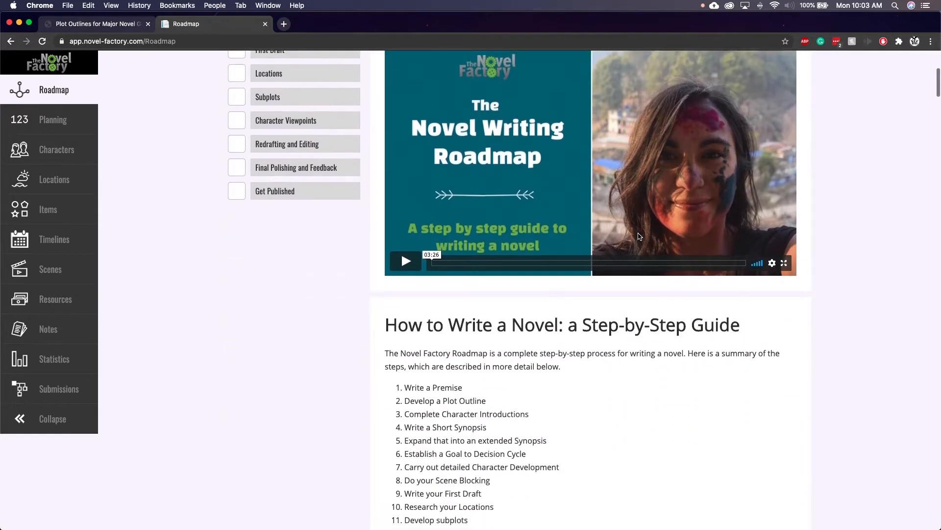
scroll(639, 236, "down", 7)
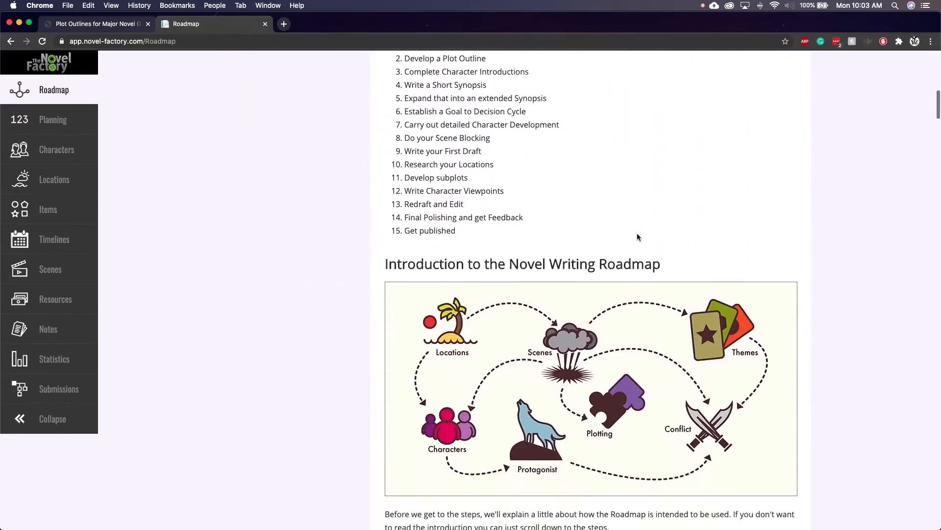
scroll(637, 237, "down", 5)
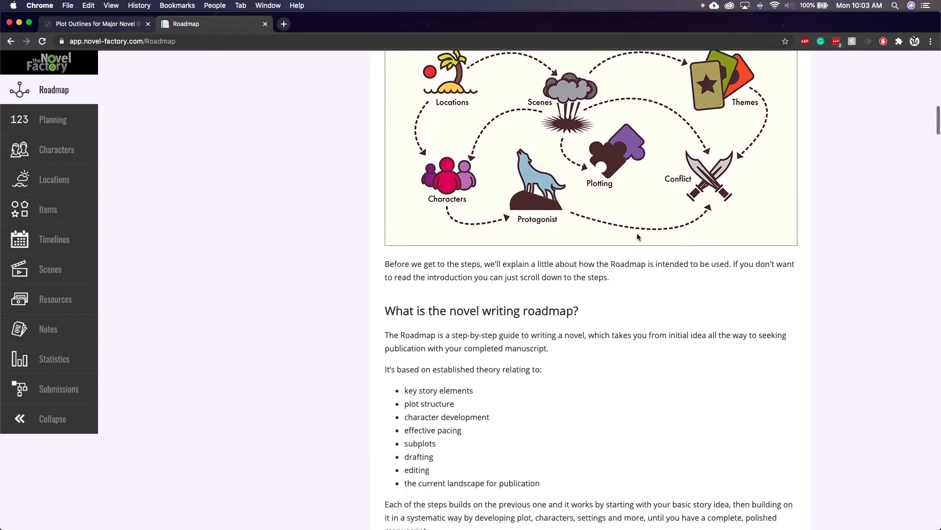
scroll(637, 236, "down", 6)
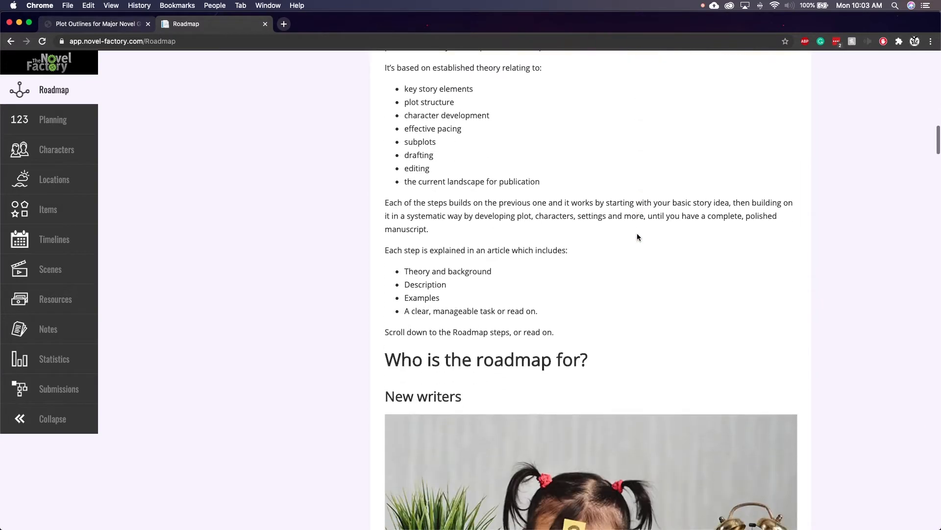
scroll(637, 237, "down", 1)
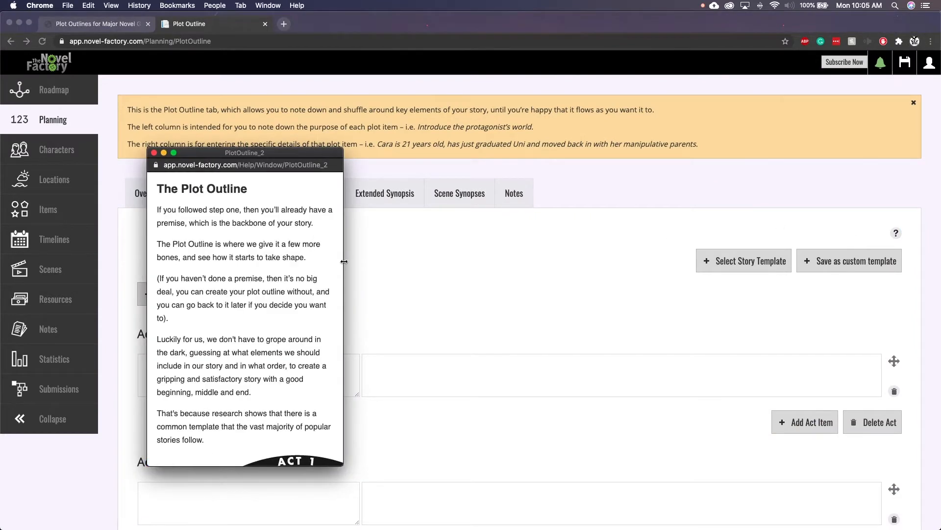
Widen the Plot Outline help window and read its explanation of the universal storyline and background.
left_click_drag(347, 260, 565, 261)
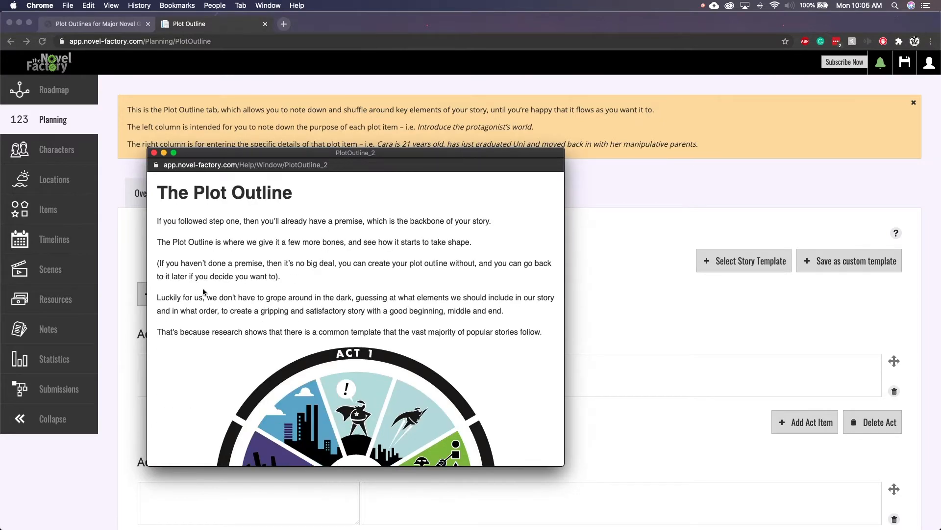
scroll(281, 335, "down", 10)
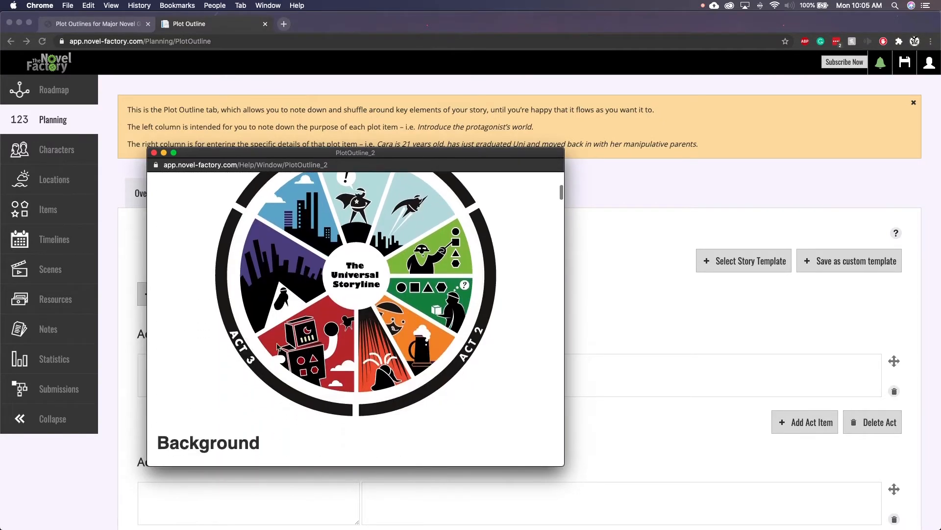
scroll(274, 376, "down", 10)
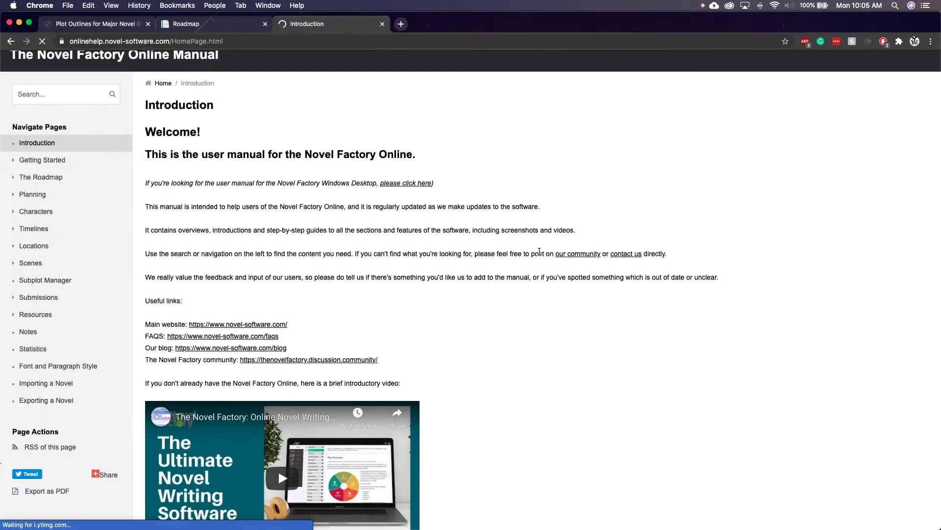
Look through the Introduction page of the Novel Factory Online manual, including its useful links and introductory video.
scroll(539, 254, "down", 3)
scroll(539, 254, "down", 2)
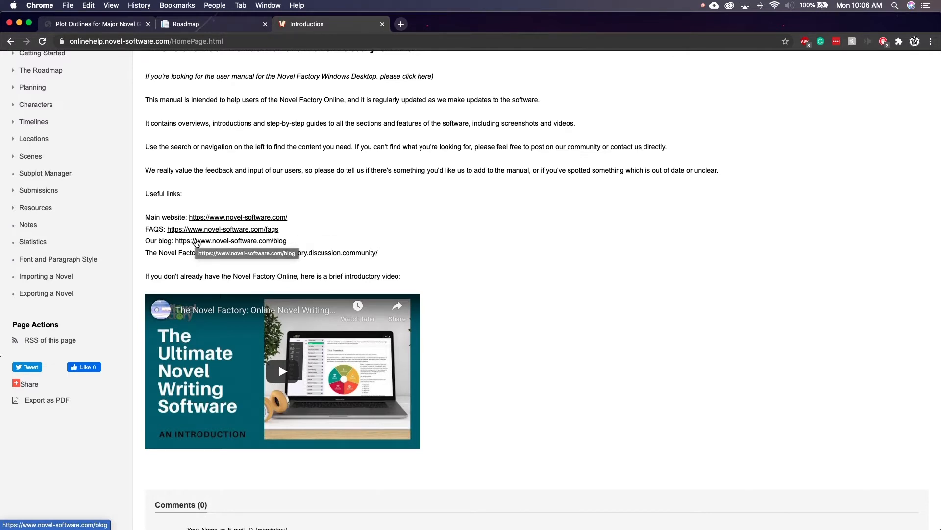
scroll(481, 279, "down", 5)
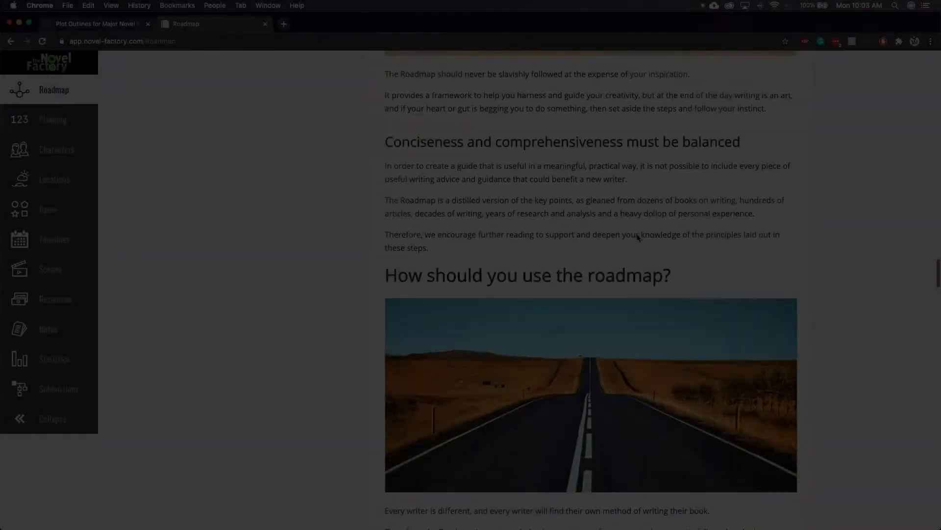
Read the Roadmap guide's sections on how to use the roadmap and on preparing to become a writer.
scroll(639, 238, "down", 1)
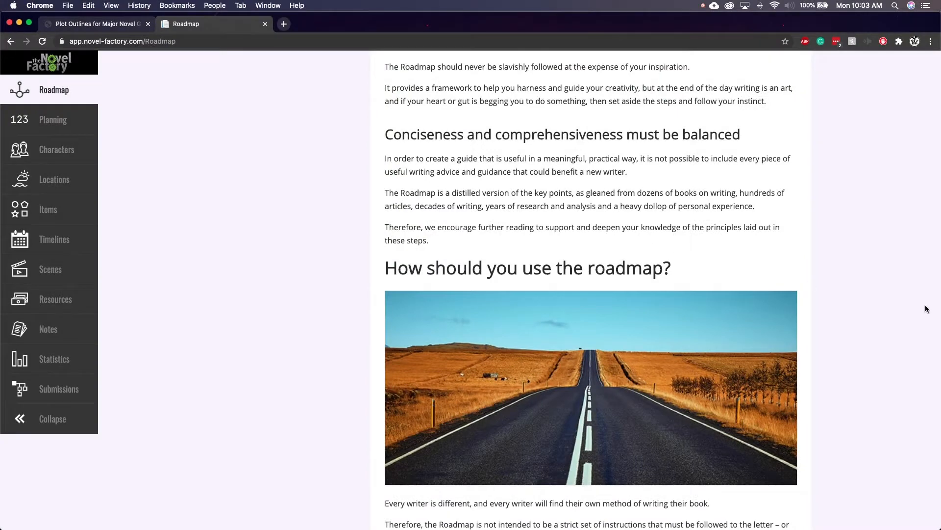
scroll(926, 308, "down", 5)
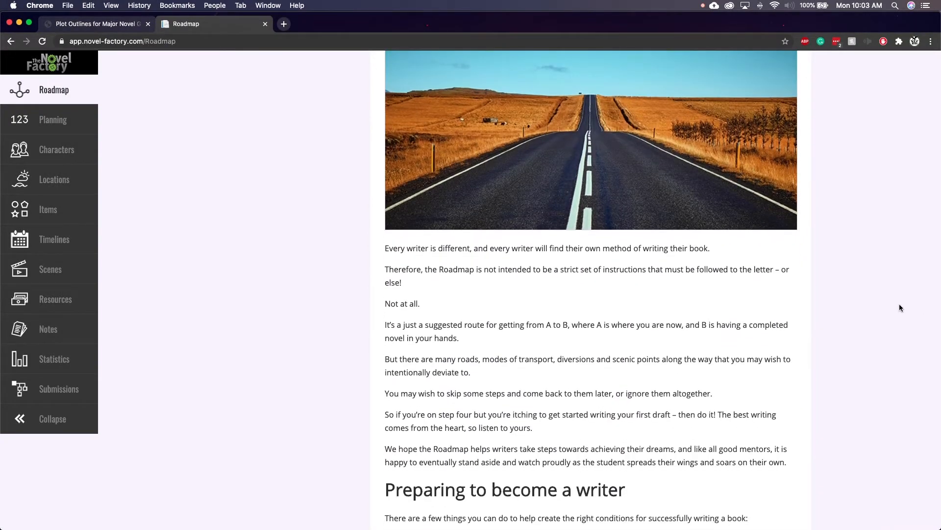
scroll(900, 304, "down", 8)
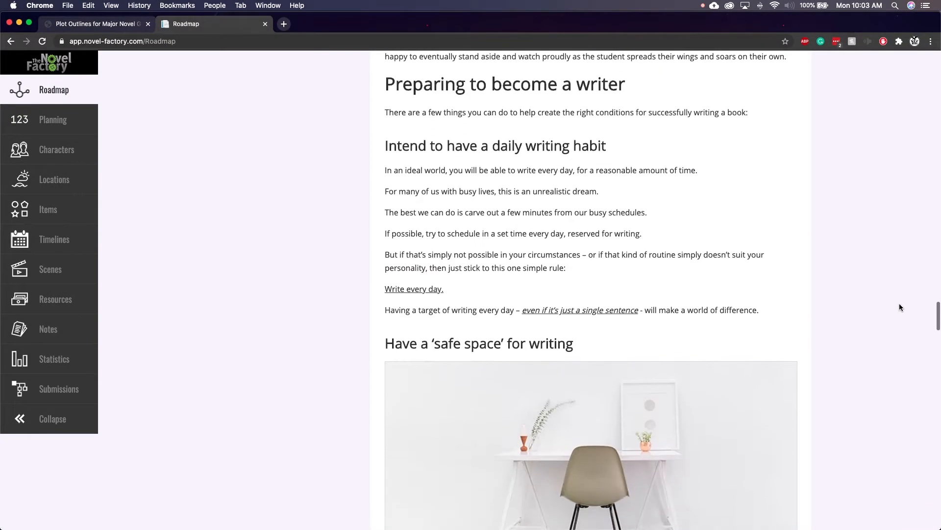
scroll(901, 305, "down", 6)
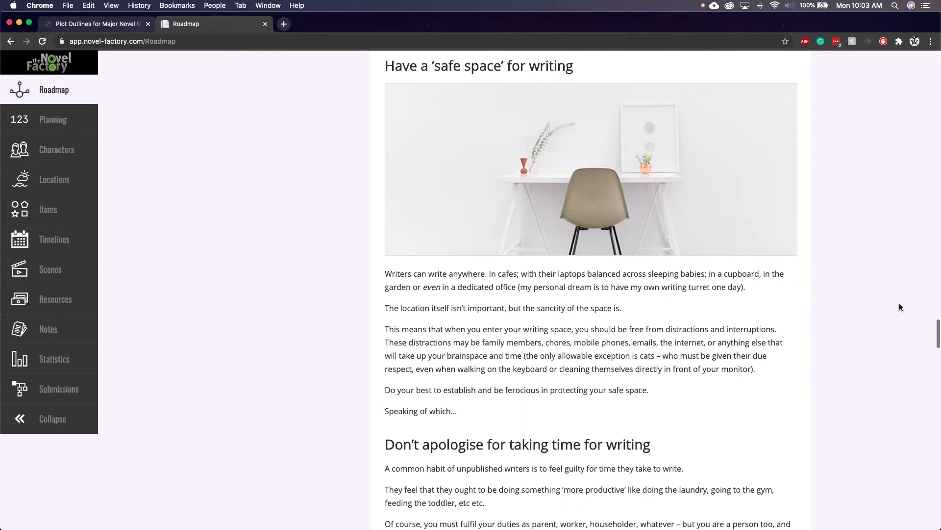
Read the rest of the Roadmap guide, from the writing space advice through the novel writing steps to the recommended further reading.
scroll(899, 305, "down", 3)
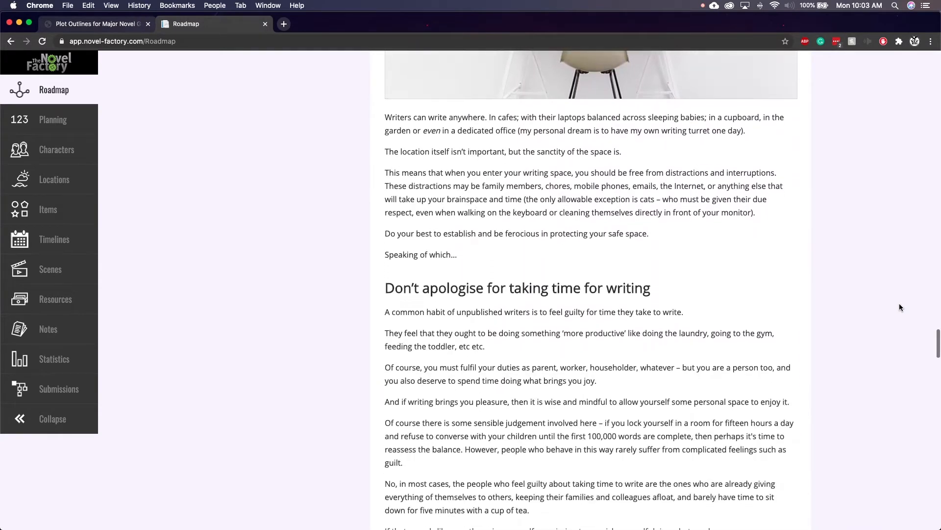
scroll(899, 307, "down", 3)
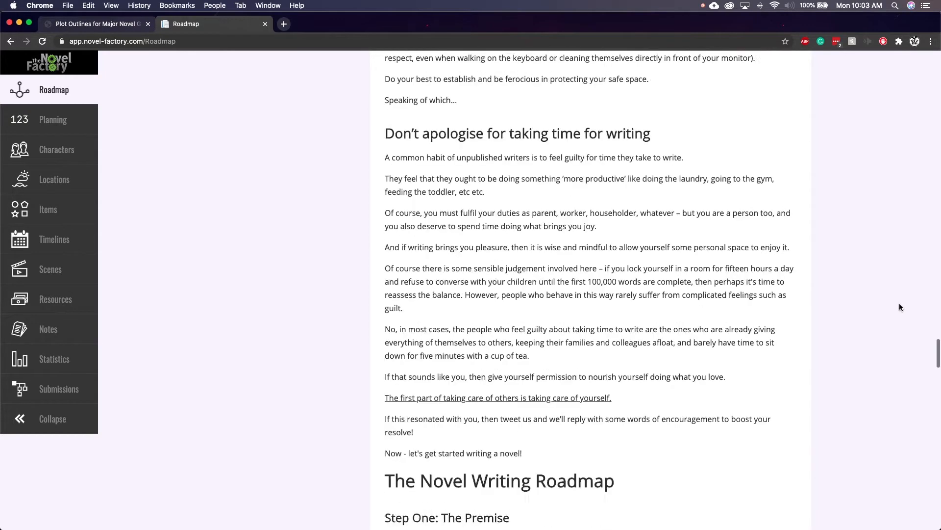
scroll(899, 307, "down", 6)
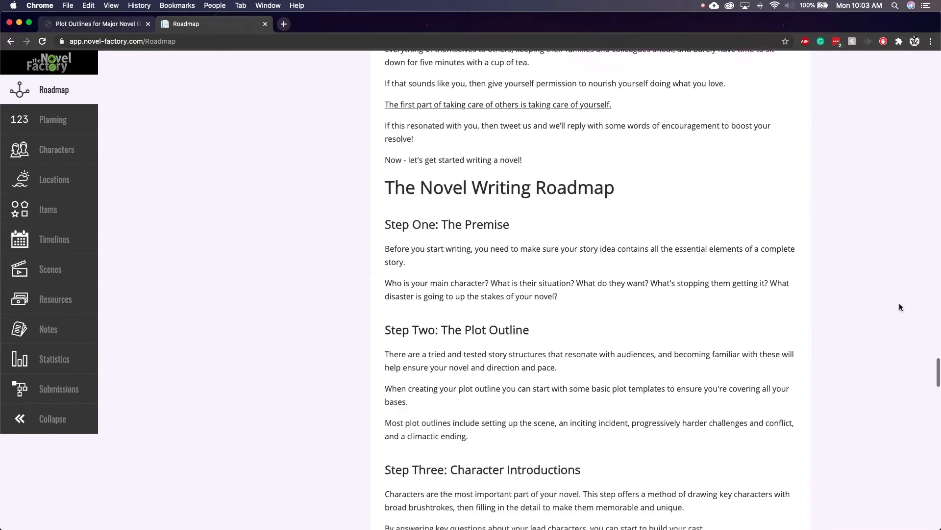
scroll(899, 307, "down", 5)
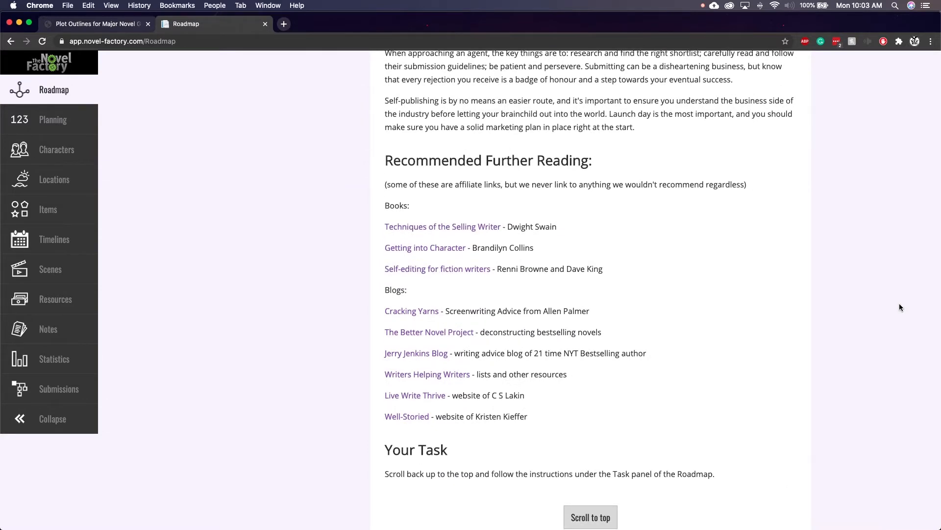
Browse the online manual's Getting Started, Registering for an account, The Roadmap and Introduction to the Roadmap pages.
left_click(44, 174)
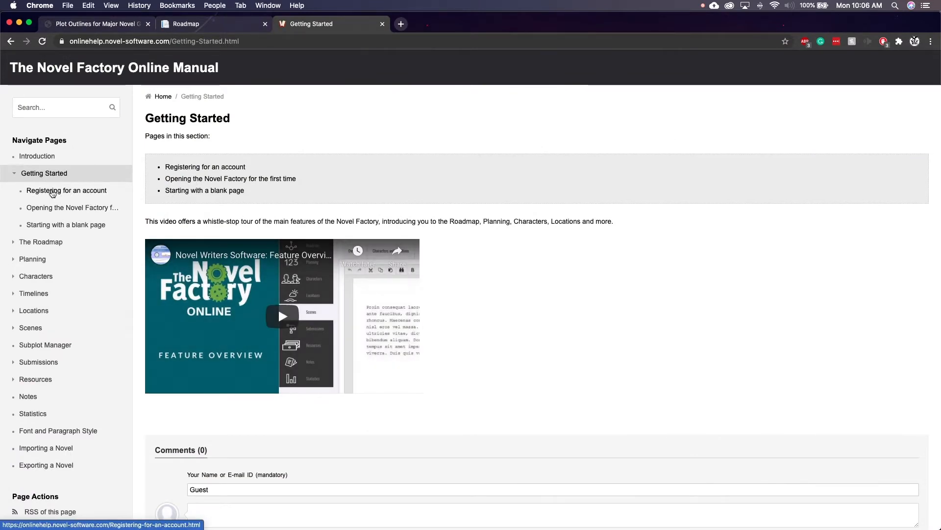
left_click(53, 191)
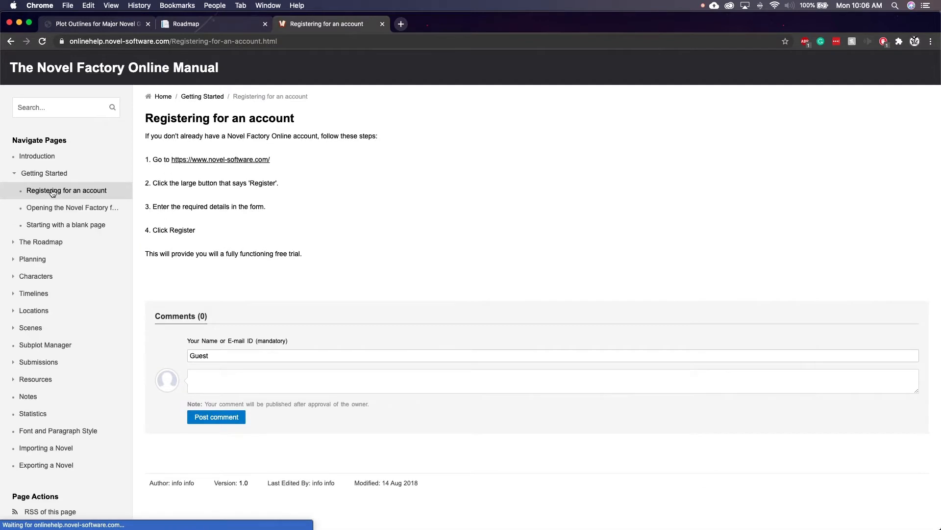
left_click(40, 243)
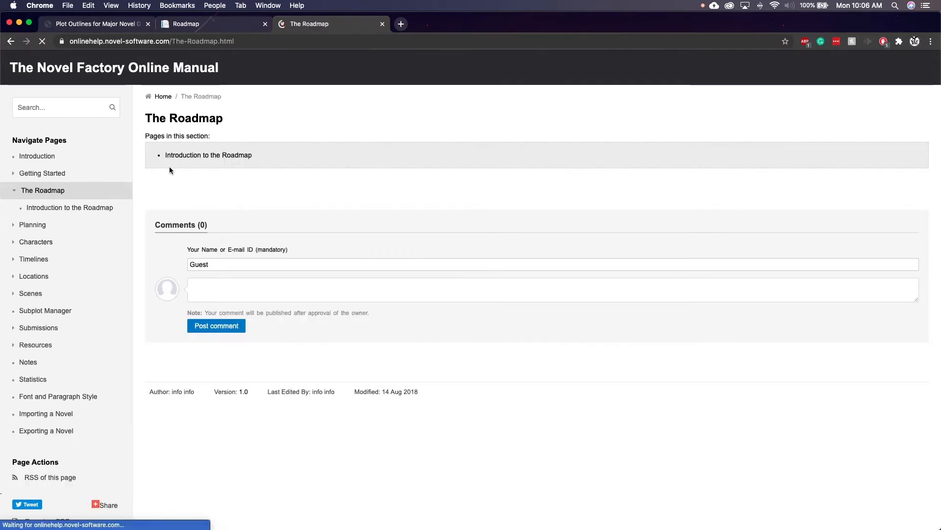
left_click(63, 208)
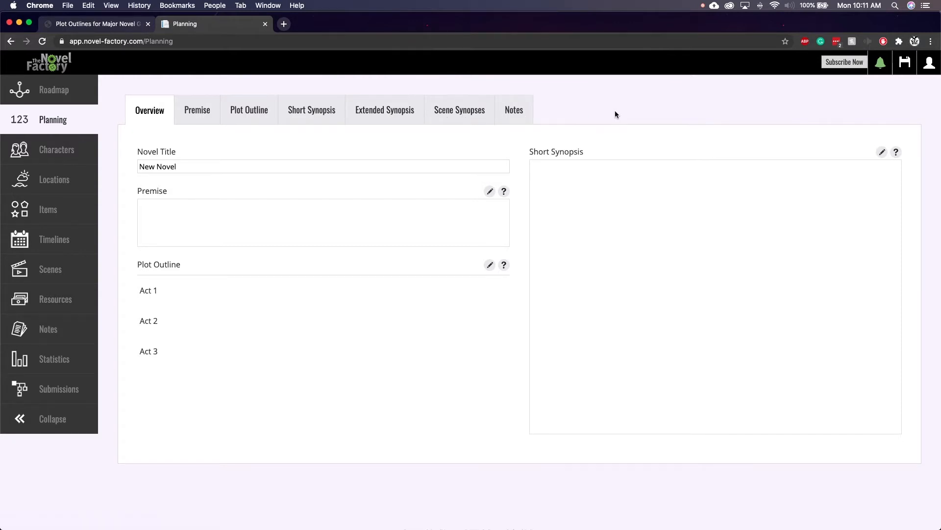
Set the novel title to "The Hunger Games" in the Planning overview.
left_click(241, 167)
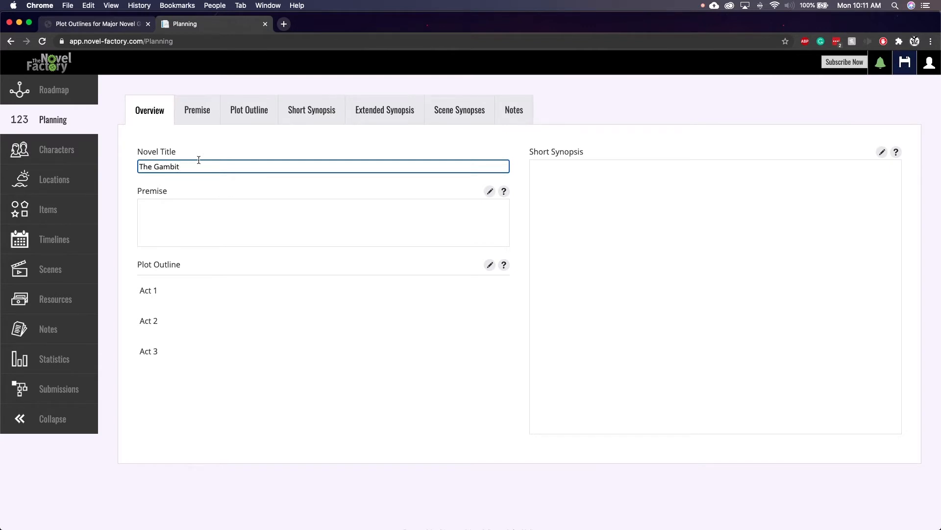
left_click(198, 164)
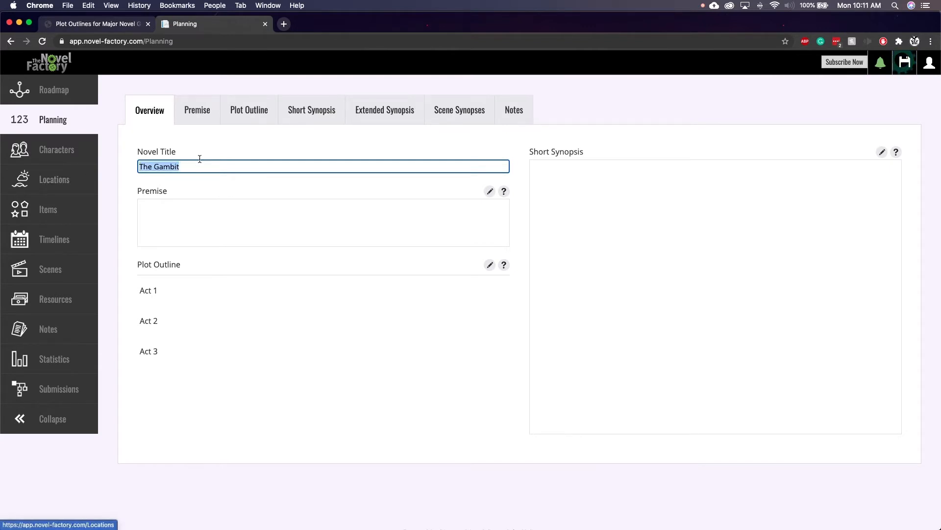
type("Th")
key("BackSpace")
key("BackSpace")
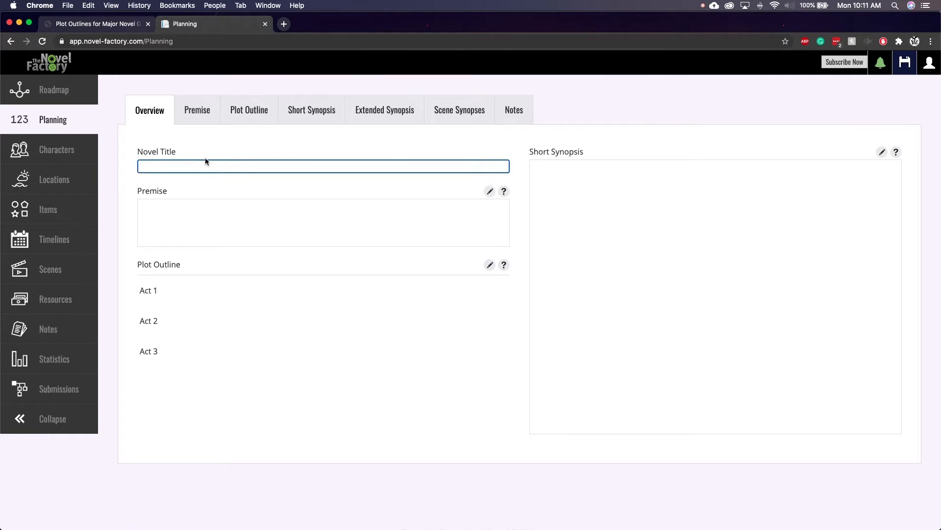
type("The Hunger Games")
left_click(202, 218)
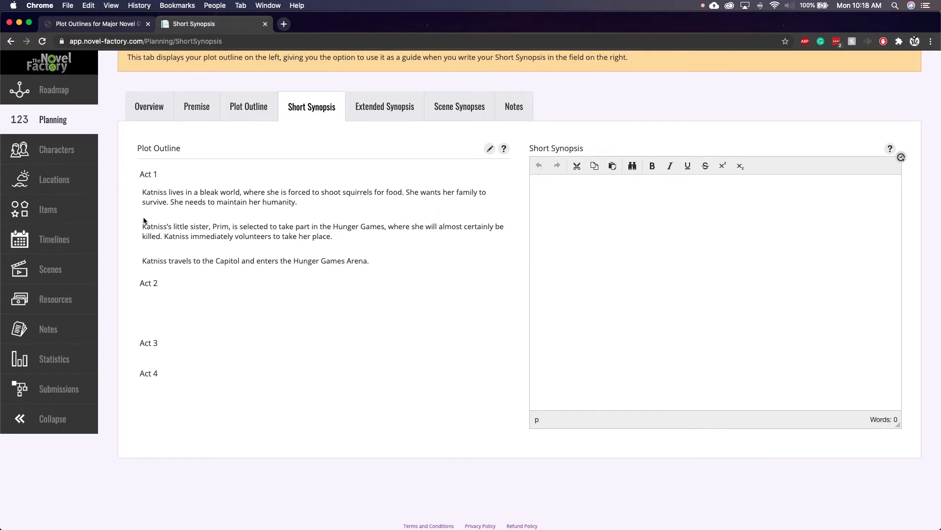
Open the Plot Outline in the Planning section and look over its acts.
left_click(248, 107)
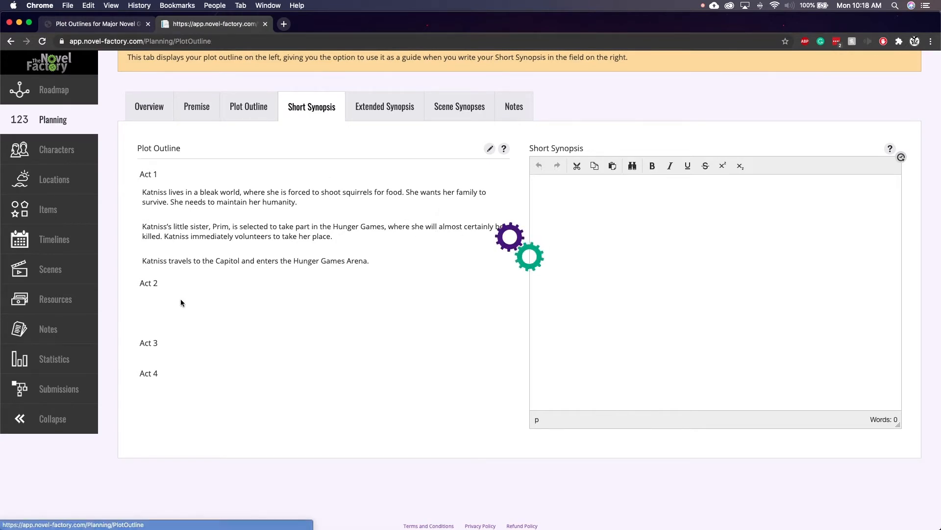
left_click(318, 127)
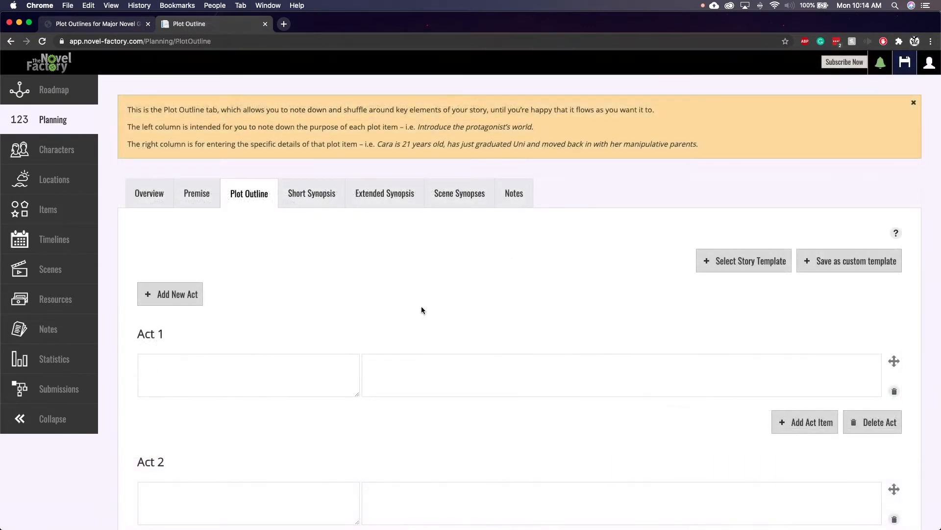
scroll(405, 304, "down", 2)
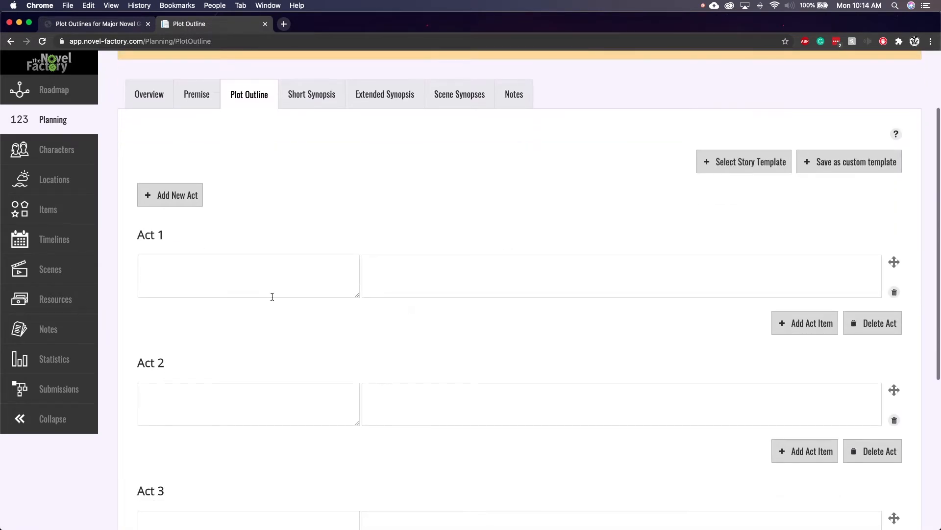
scroll(268, 277, "down", 3)
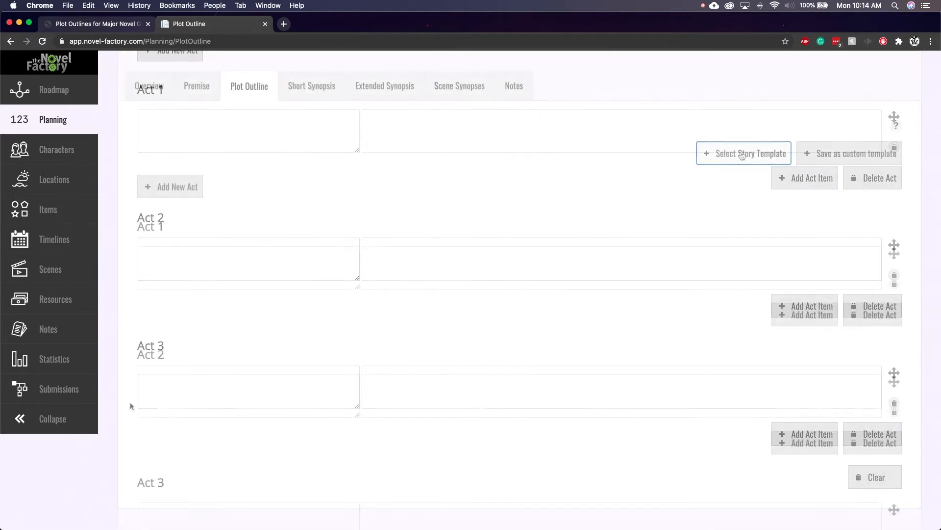
Open the story template selection and preview the acts of the Character Driven Hero's Journey template.
left_click(744, 154)
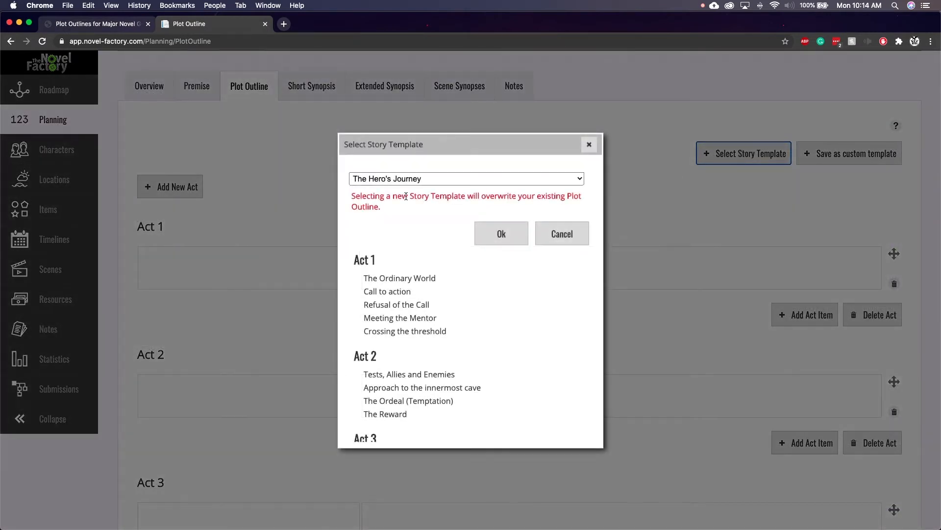
left_click(428, 180)
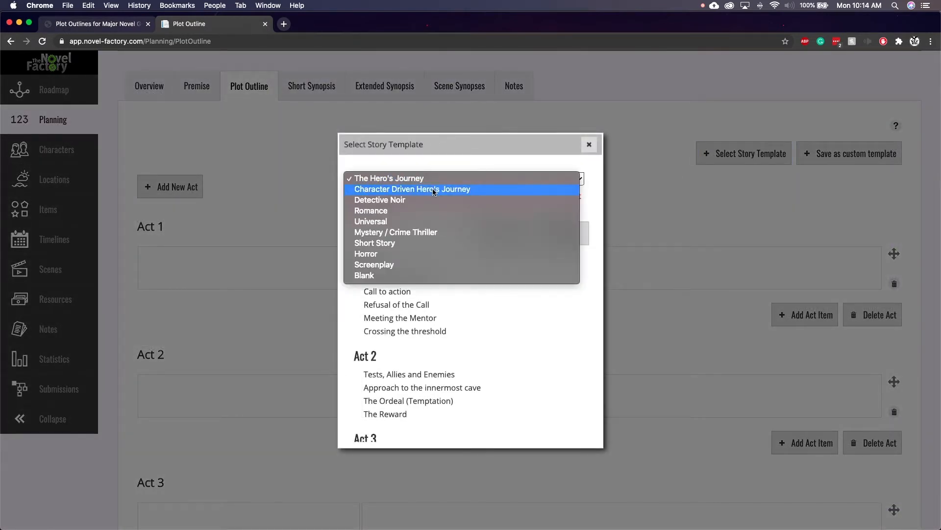
left_click(434, 191)
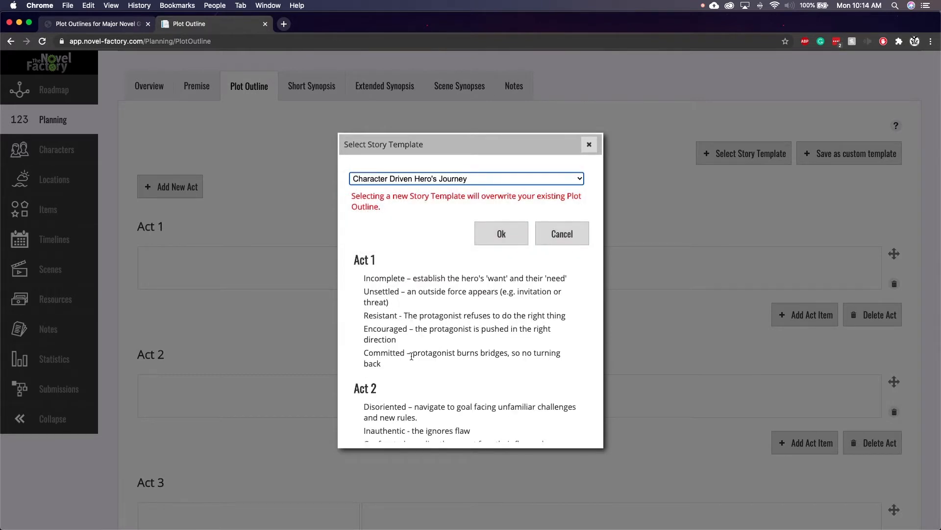
scroll(425, 363, "down", 5)
scroll(425, 363, "up", 5)
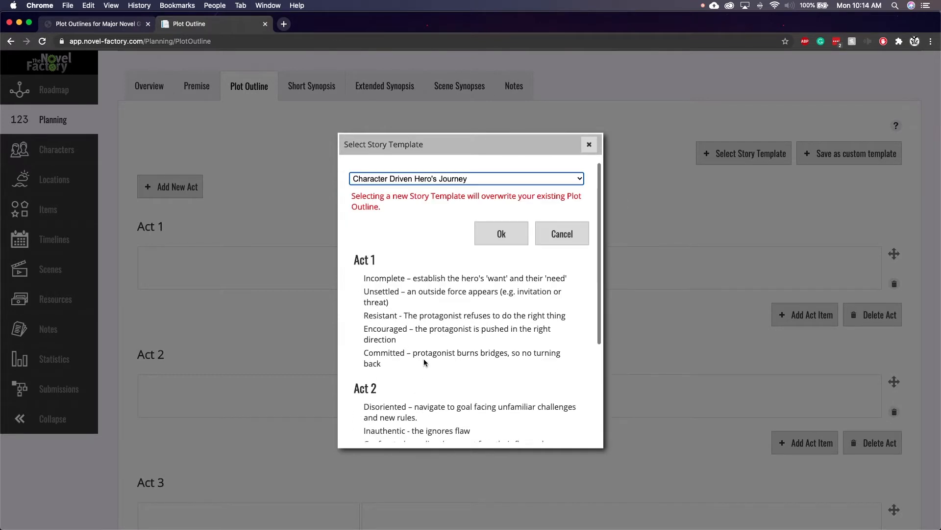
left_click(406, 180)
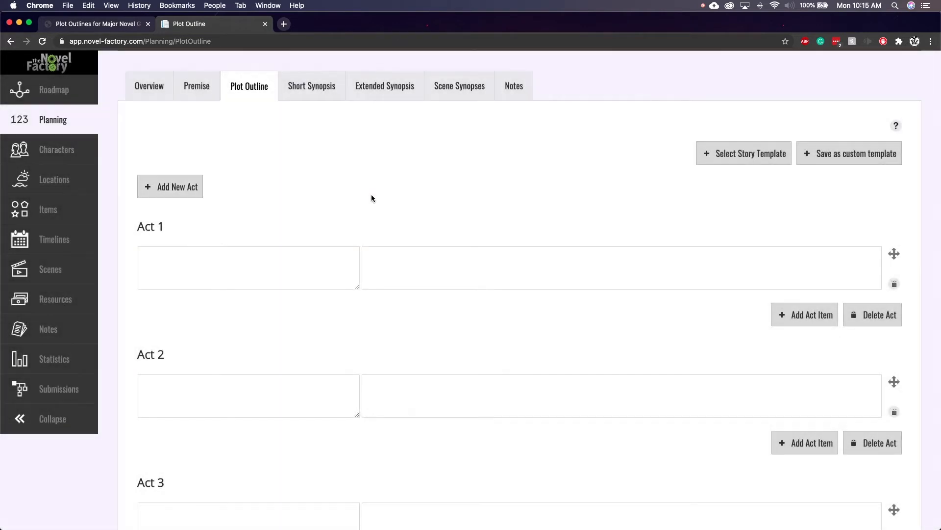
Add two more act items to each of Act 1 and Act 2 in the plot outline.
scroll(372, 198, "down", 7)
scroll(425, 288, "up", 6)
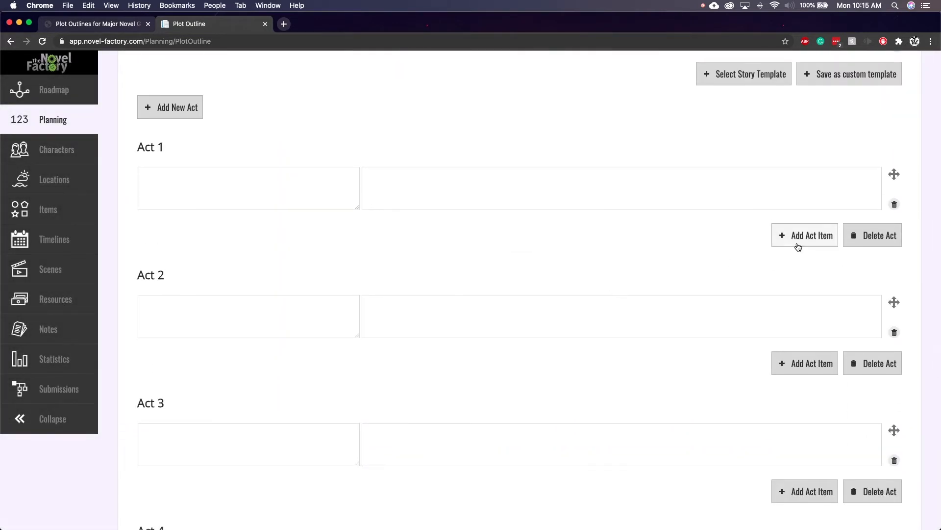
left_click(796, 240)
left_click(797, 287)
scroll(685, 339, "down", 2)
left_click(799, 374)
left_click(801, 387)
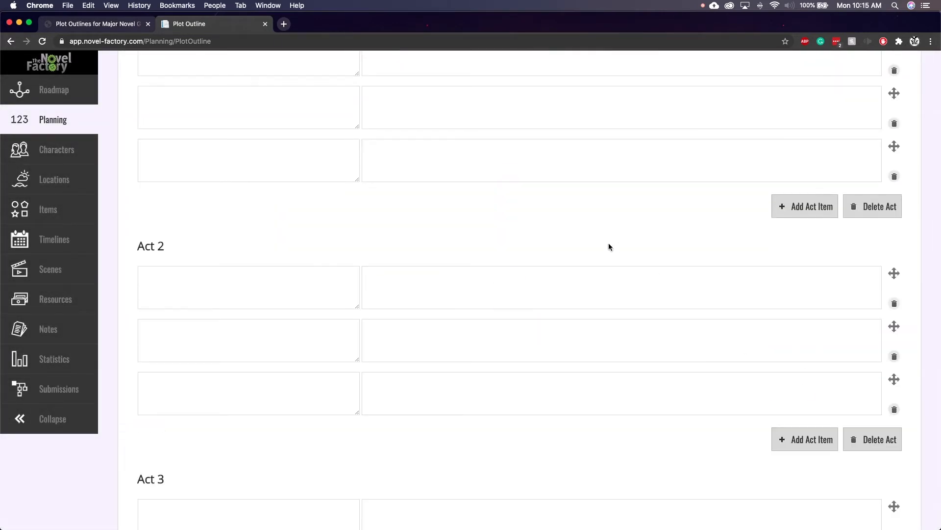
Start saving the plot outline as a custom template and enter "My templ" as its title.
scroll(609, 245, "down", 1)
scroll(405, 221, "up", 3)
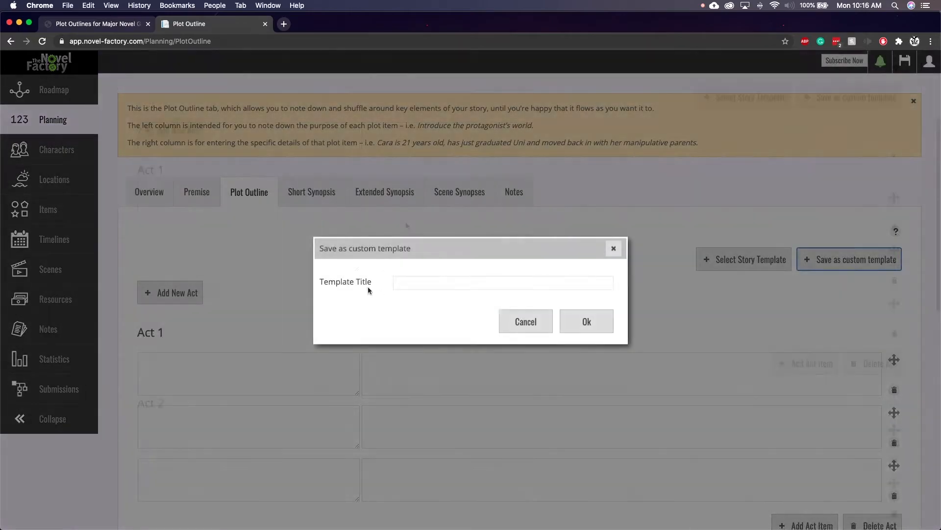
type("My templ")
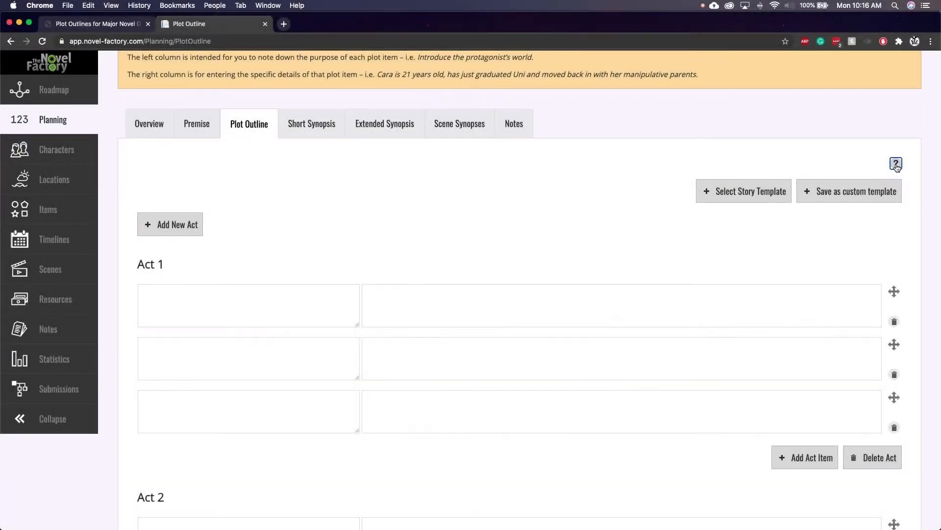
Open the Plot Outline help window and read its explanation of the common story template.
left_click(896, 164)
scroll(166, 215, "down", 20)
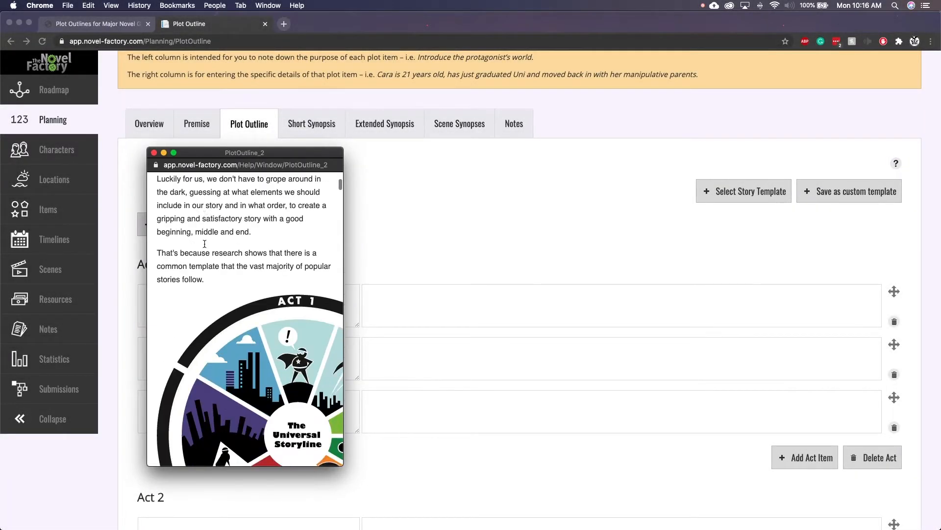
scroll(229, 243, "down", 8)
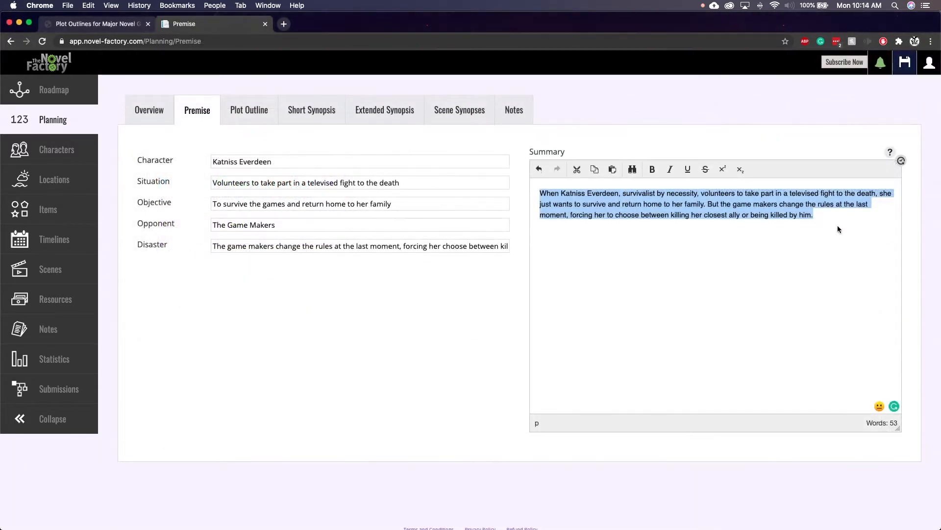
Delete the phrase "her closest ally or being killed by him." from the end of the premise summary.
left_click(613, 236)
left_click_drag(813, 214, 691, 216)
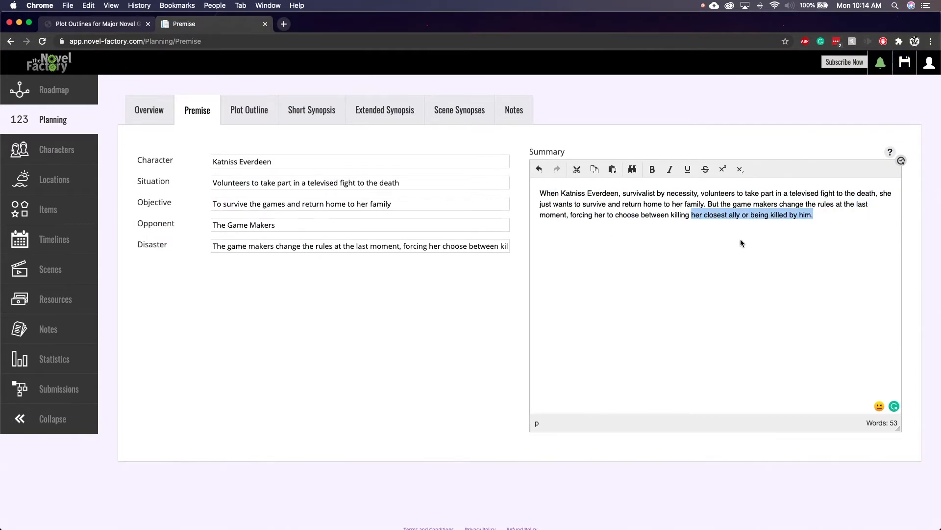
key("BackSpace")
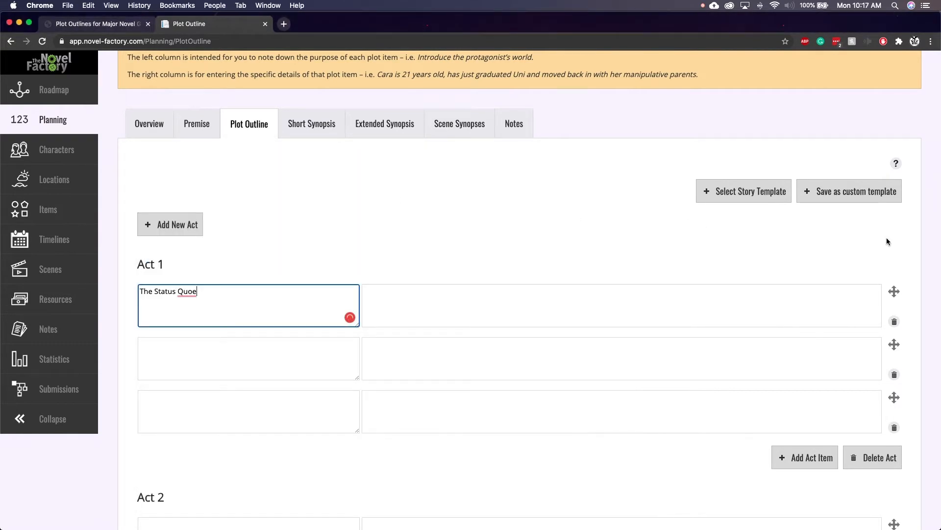
Find the Universal Plot Outline table in the Plot Outline help and copy the Act 1 stage name "The Status Quo".
left_click(896, 164)
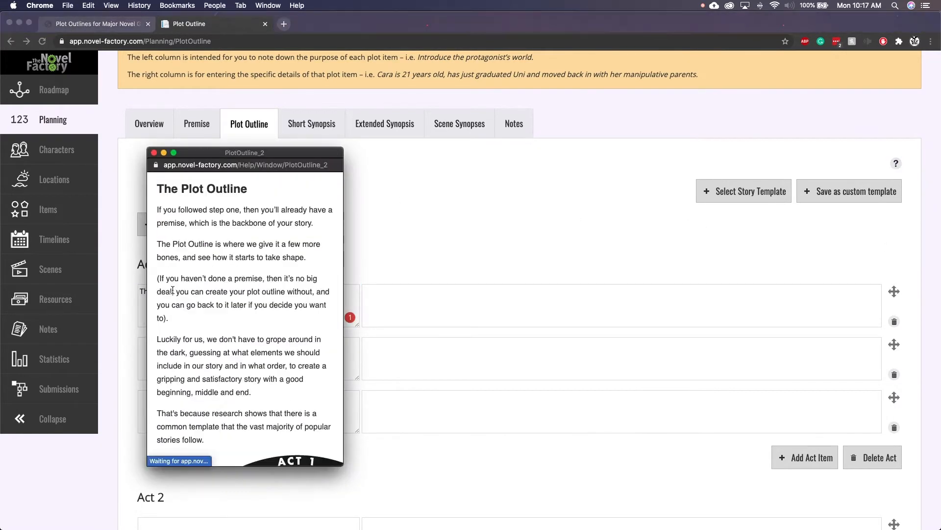
scroll(176, 289, "down", 15)
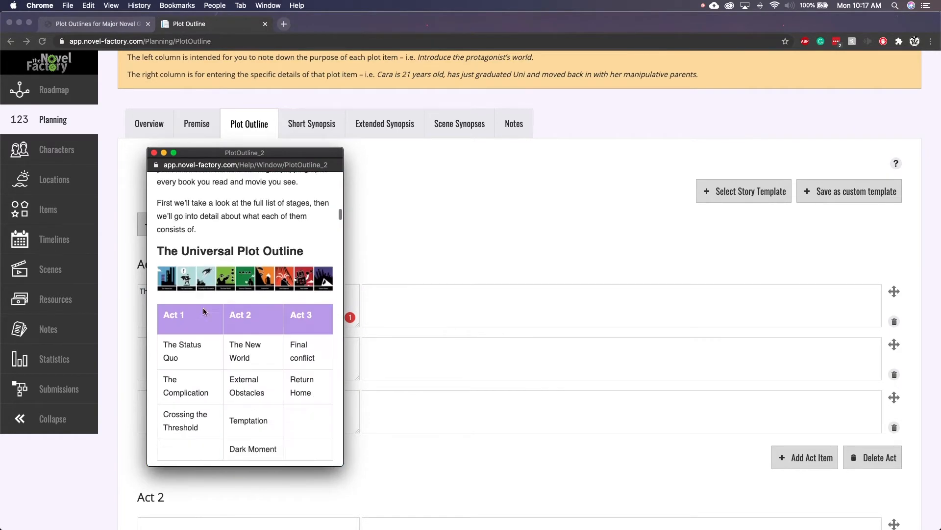
scroll(204, 309, "down", 1)
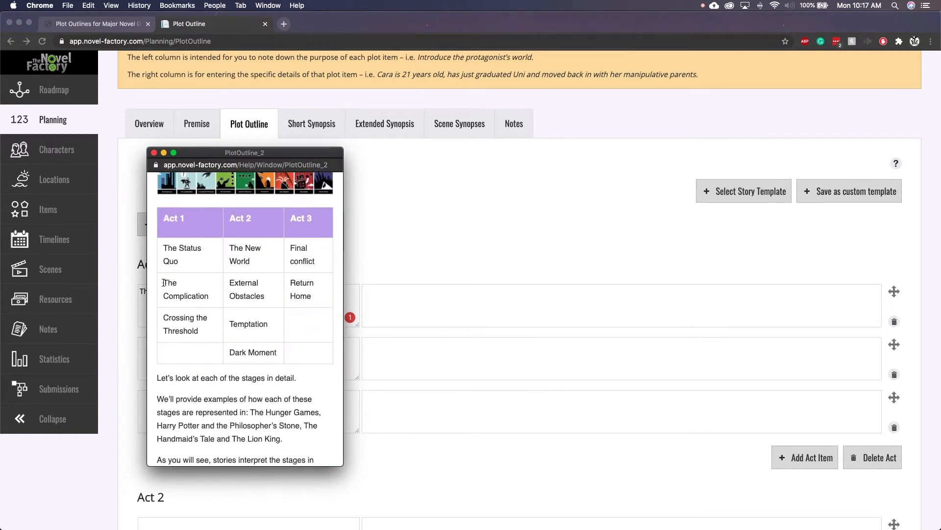
left_click_drag(165, 246, 180, 258)
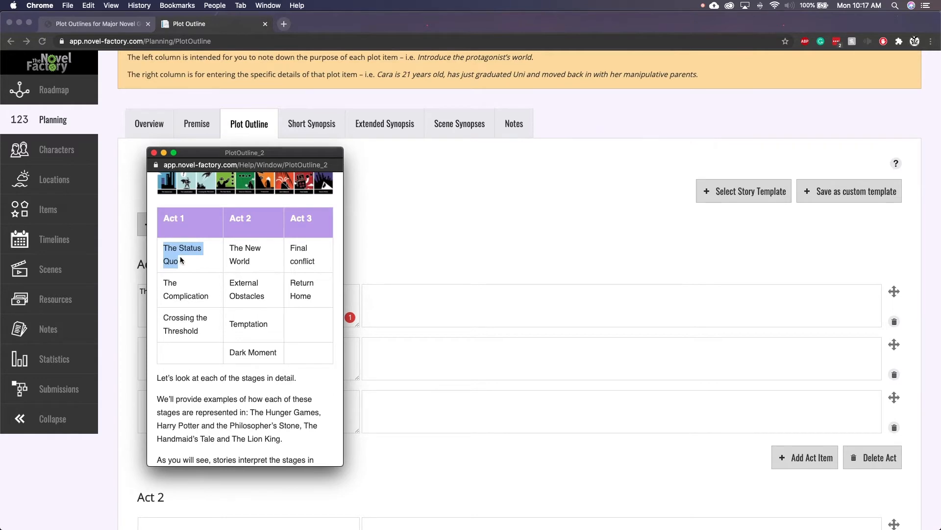
key("super+c")
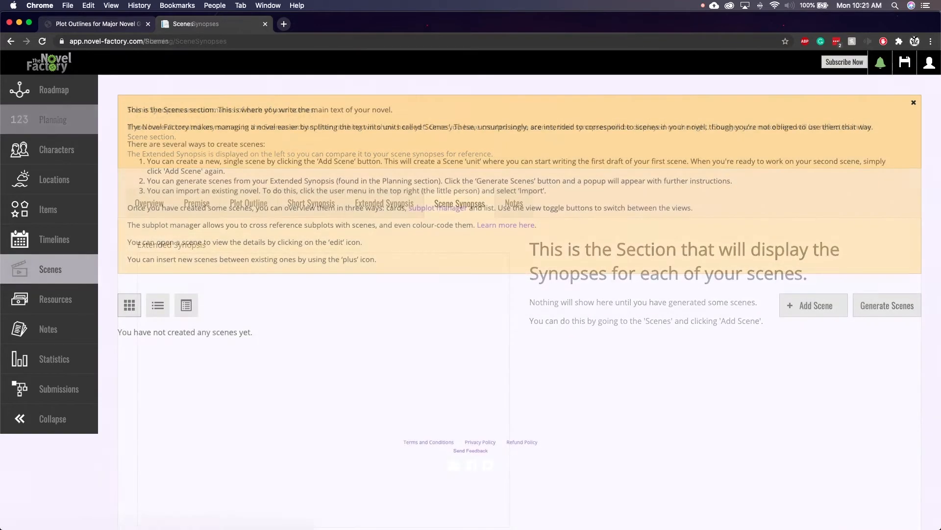
Add a new scene and title it "Scene 1".
left_click(813, 305)
left_click(420, 353)
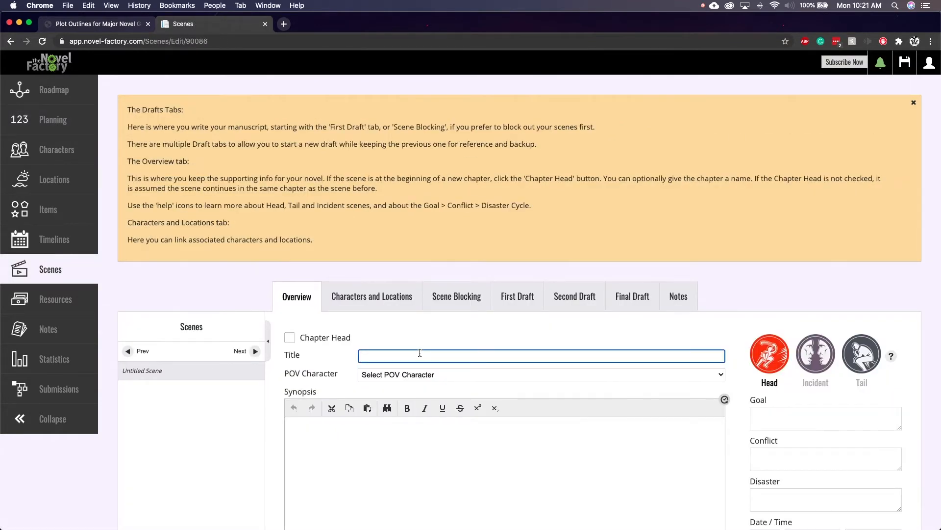
type("Scene 1")
key("Tab")
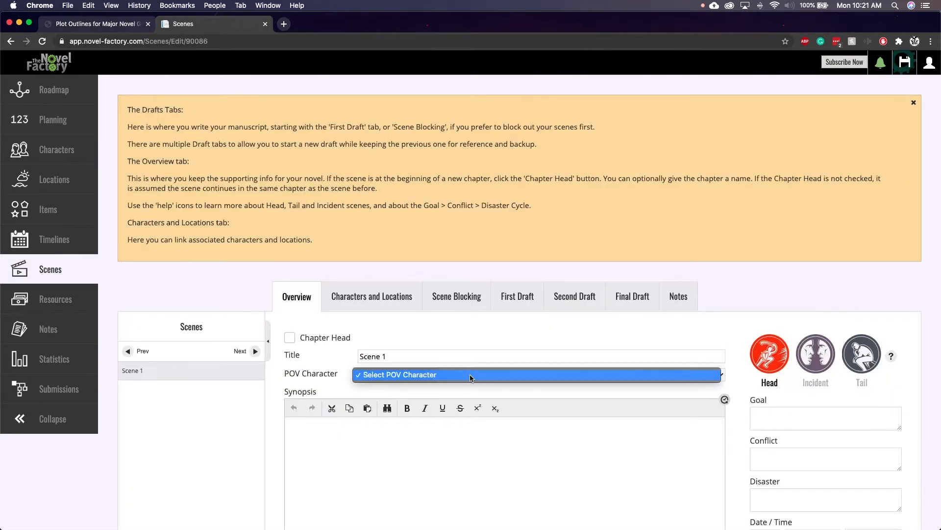
Open the Scene Synopses in the Planning section and check the editing history of the Scene 1 synopsis.
left_click(56, 149)
left_click(53, 119)
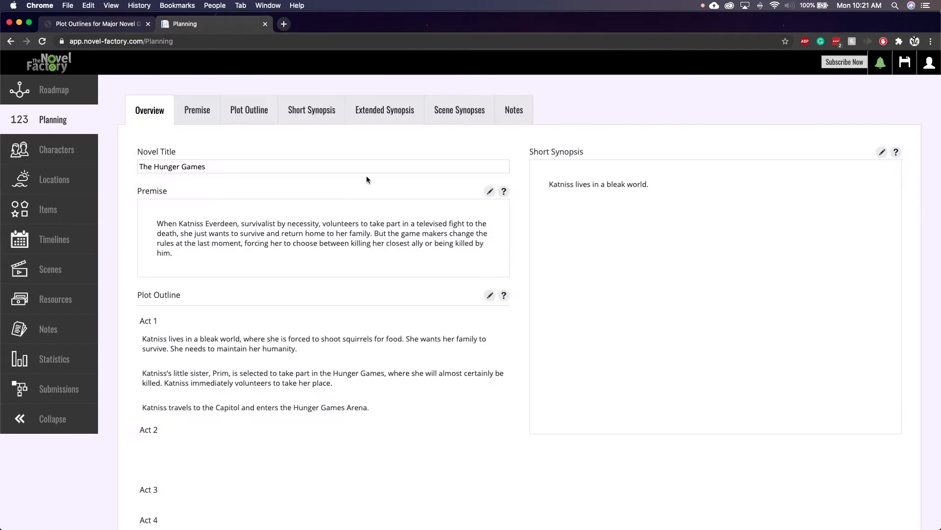
left_click(459, 110)
left_click(810, 260)
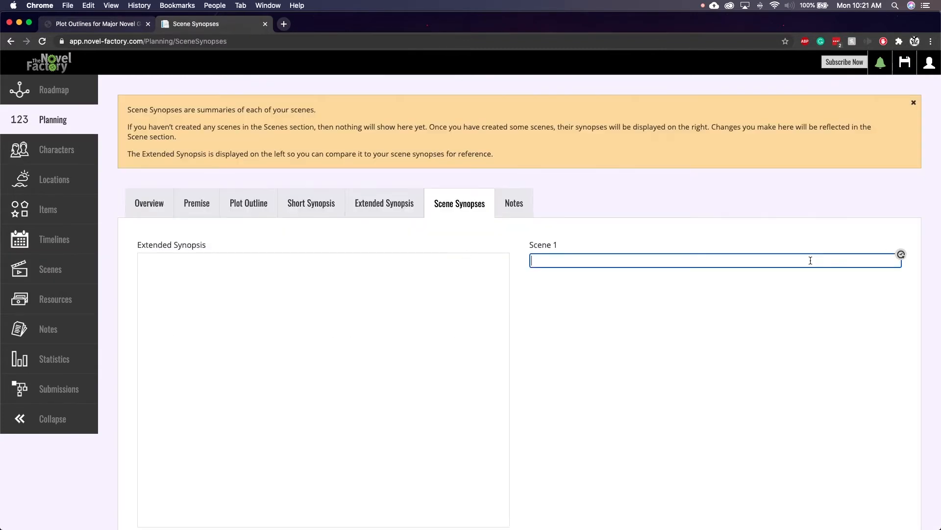
left_click(902, 254)
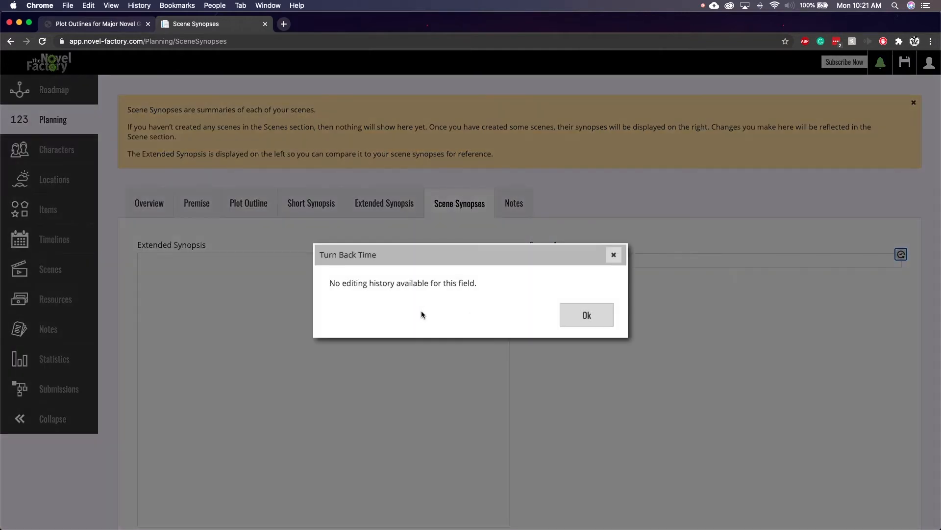
left_click(586, 315)
Write the Scene 1 synopsis, replacing a trial "Hello World." with text beginning "Katniss is out in the".
left_click(601, 261)
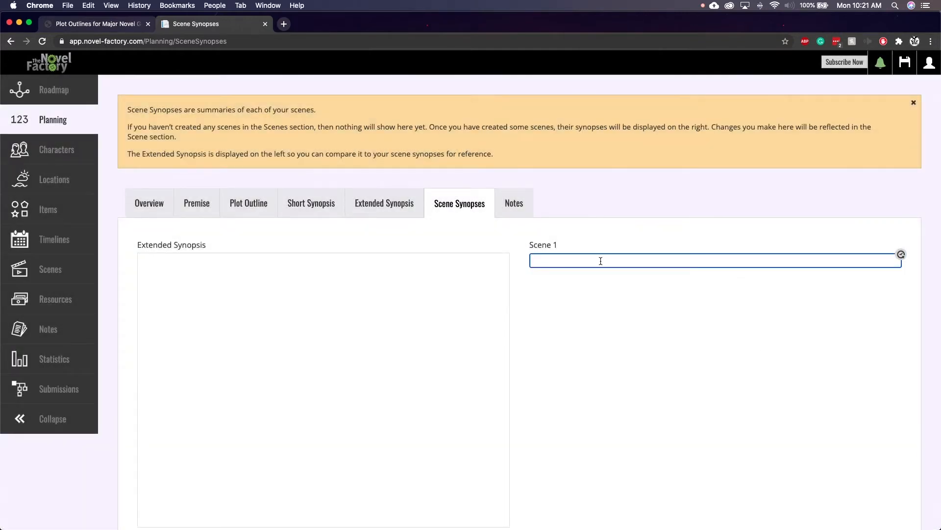
type("Hellow")
key("BackSpace")
type("World.")
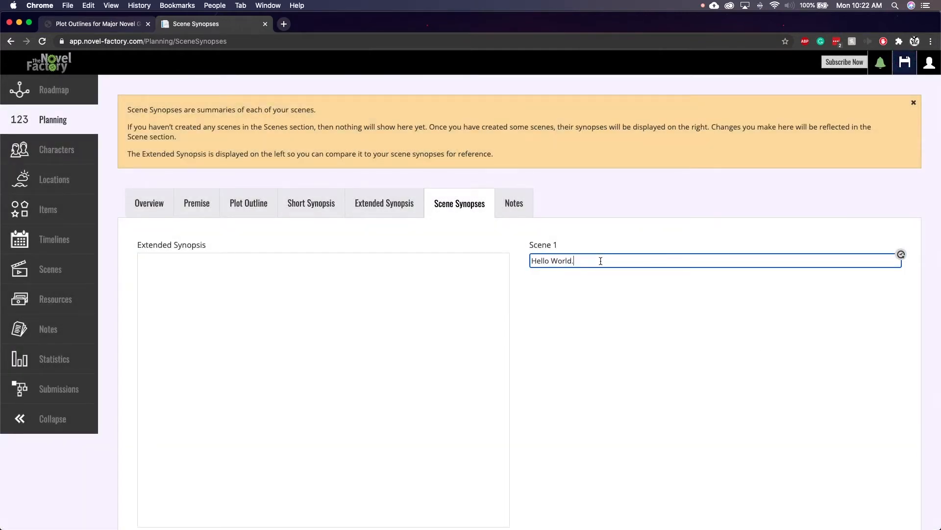
key("super+a")
type("Katniss is out in the")
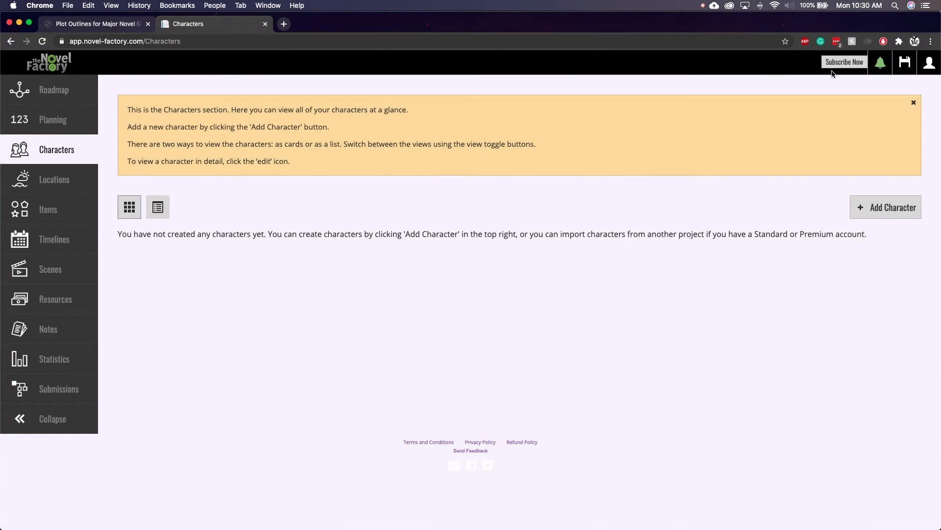
Dismiss the Characters introduction note and upload Jade clothing.png as the new character's image, cropped to the face.
left_click(913, 104)
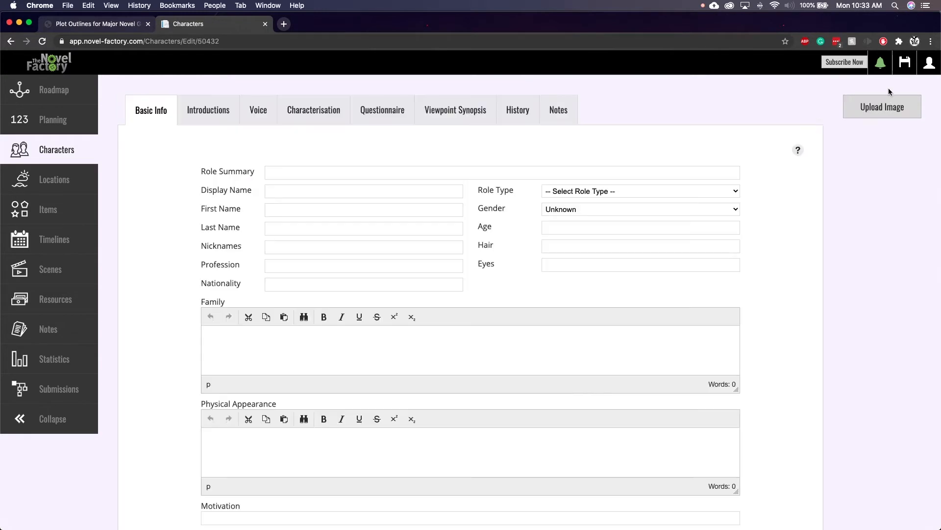
left_click(883, 107)
left_click(715, 214)
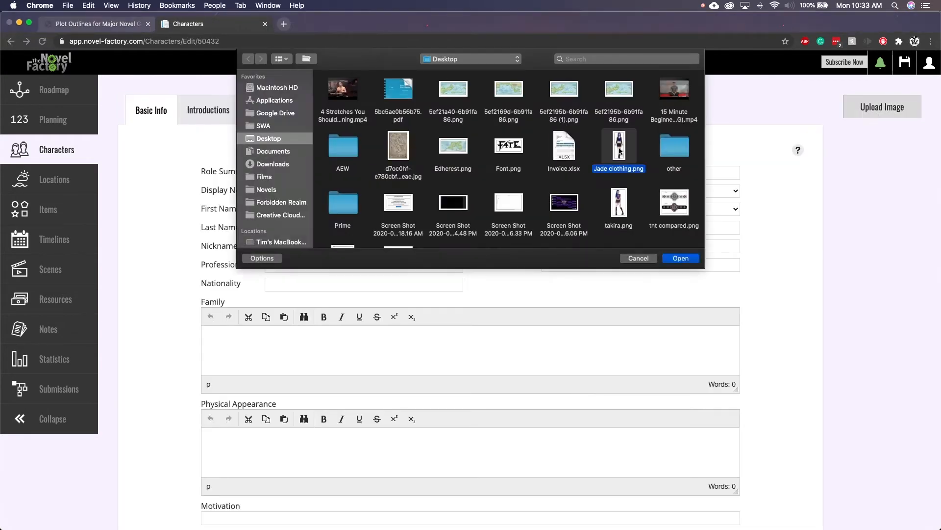
left_click(740, 258)
left_click_drag(466, 284, 467, 173)
left_click_drag(487, 205, 435, 217)
left_click(582, 444)
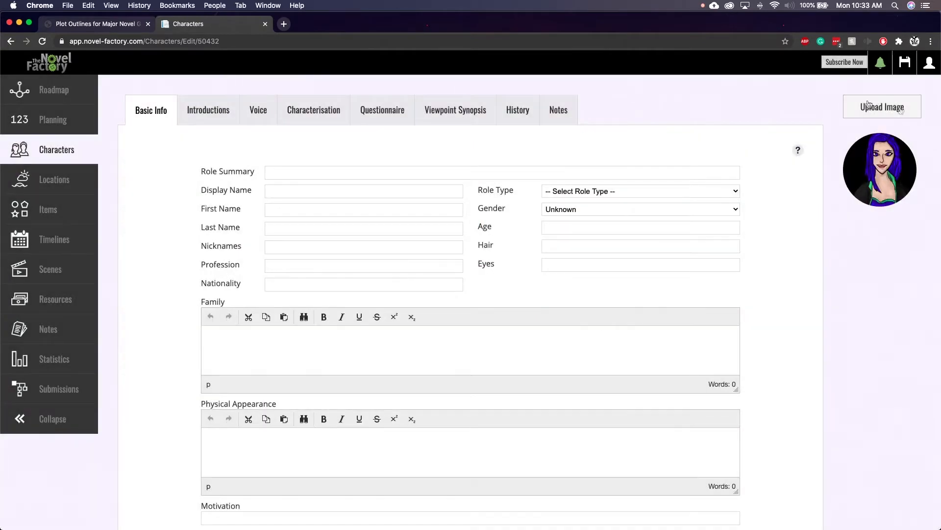
Upload takira.png from the Desktop as a second image for the character.
left_click(868, 104)
left_click(620, 206)
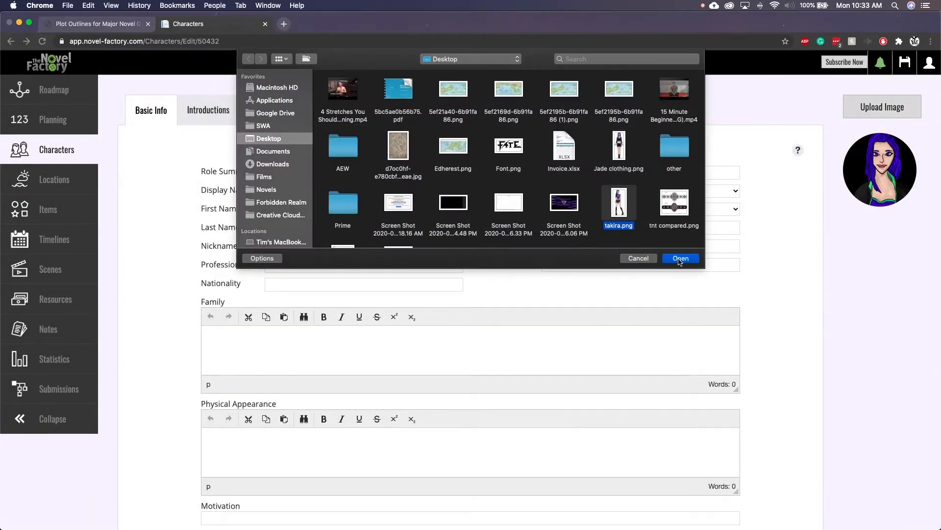
left_click(739, 259)
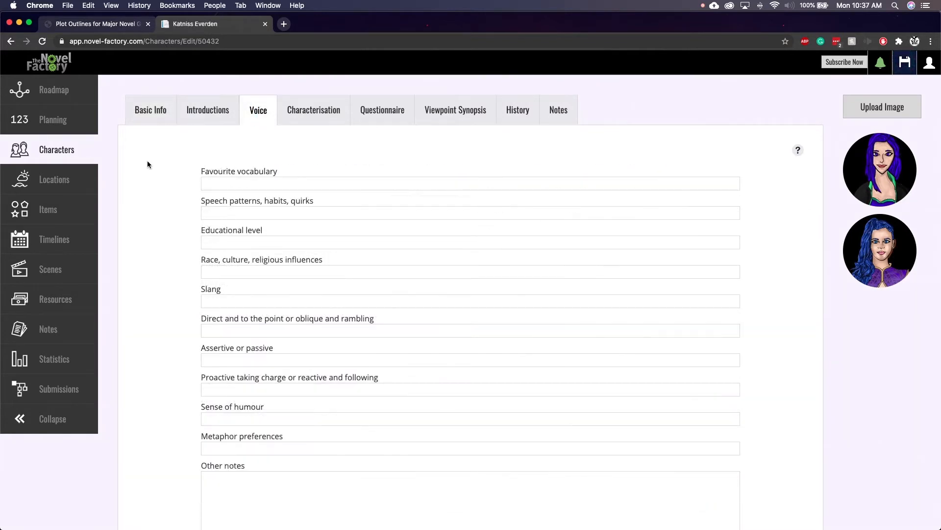
Look over the character's Voice fields and read the Character Voice help window, enlarging it for easier reading.
left_click(252, 183)
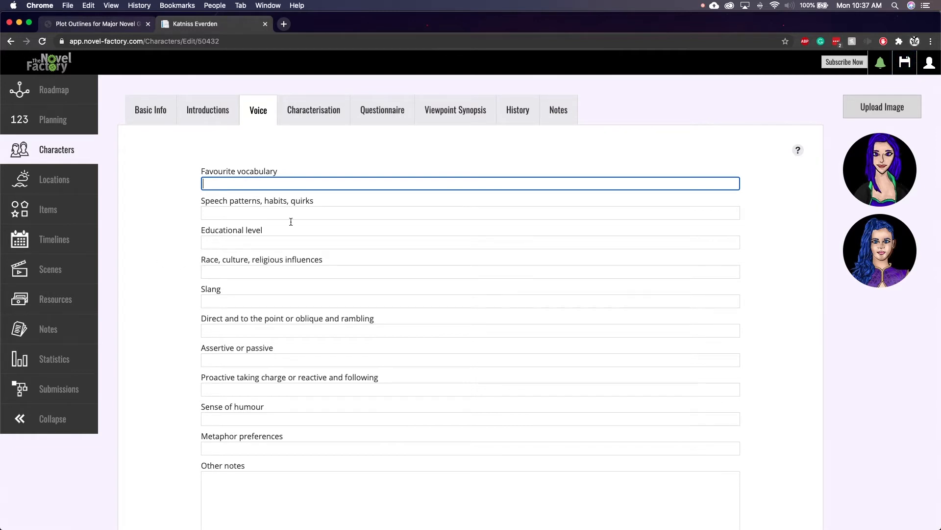
scroll(299, 223, "down", 5)
scroll(655, 231, "up", 5)
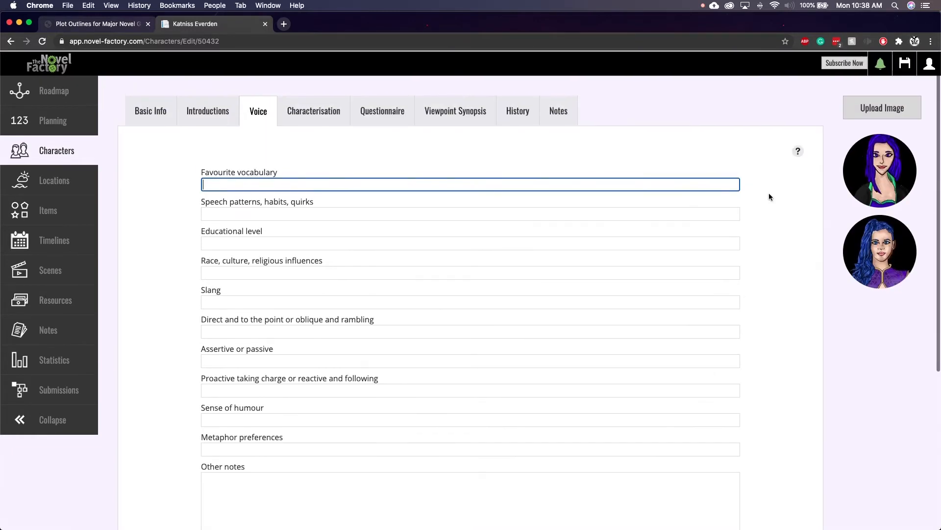
left_click(798, 150)
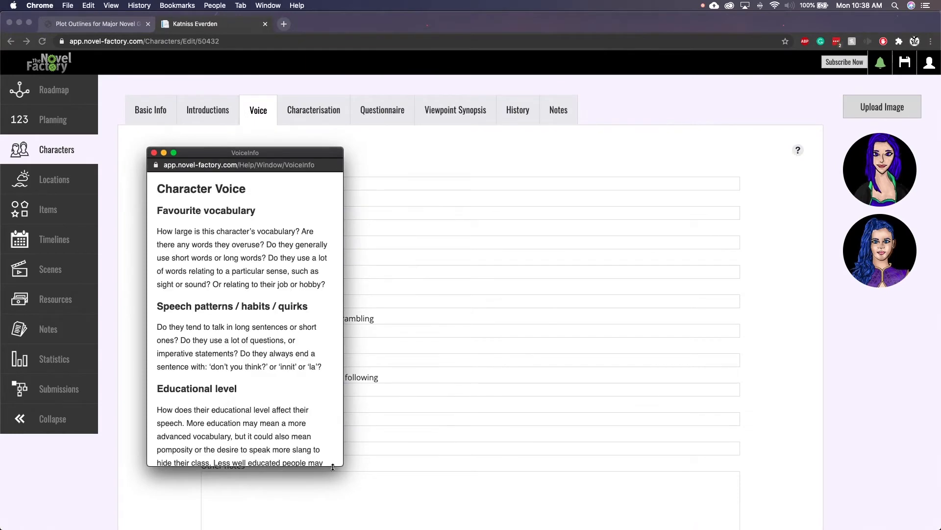
left_click_drag(333, 466, 587, 473)
scroll(350, 359, "down", 1)
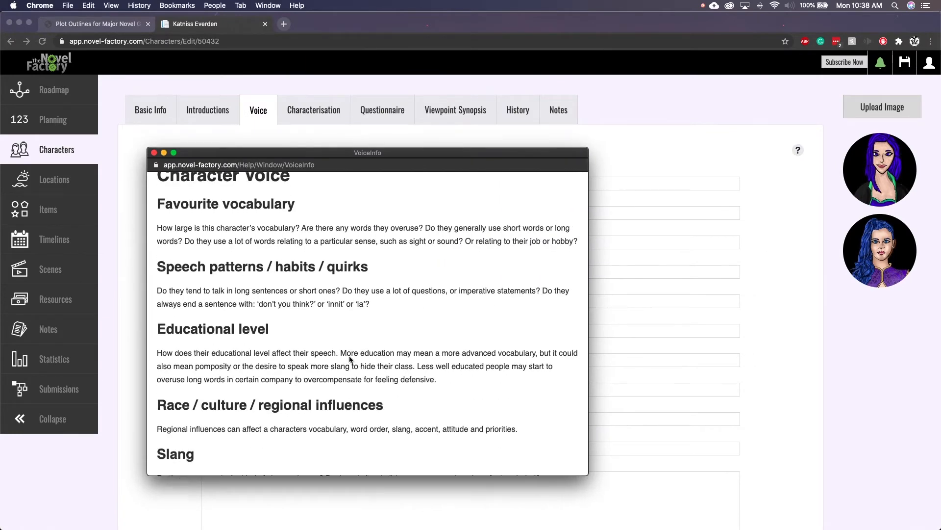
scroll(350, 359, "down", 8)
scroll(350, 354, "up", 6)
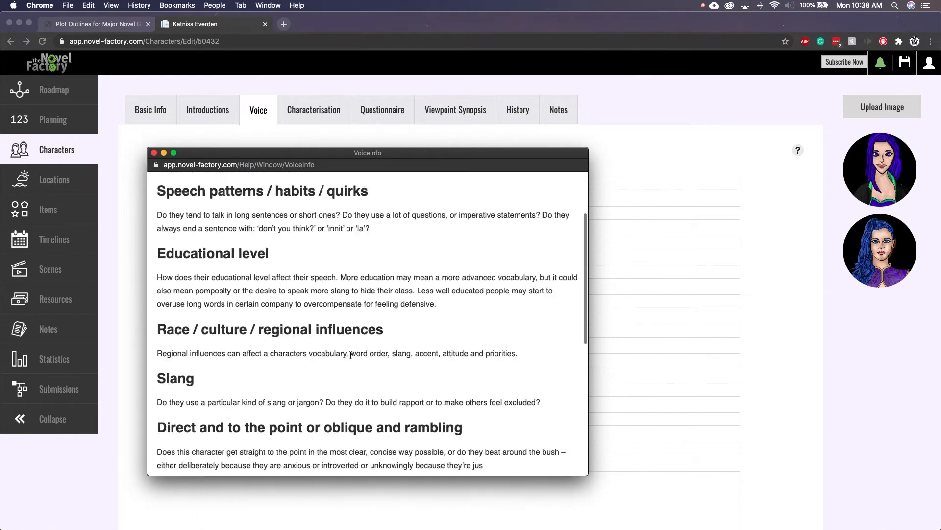
scroll(351, 355, "up", 3)
left_click(153, 152)
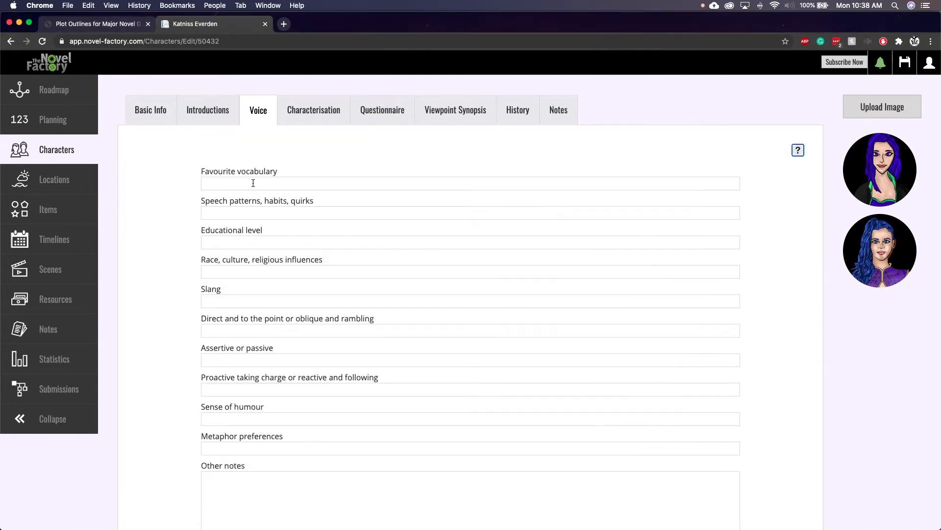
Enter "High school" as the educational level in the character's Voice details.
left_click(253, 183)
left_click(277, 242)
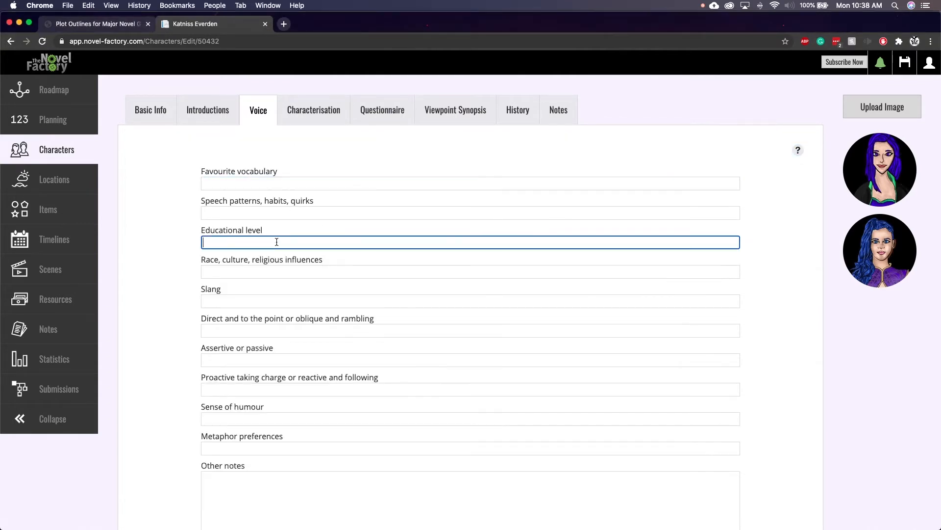
type("High school")
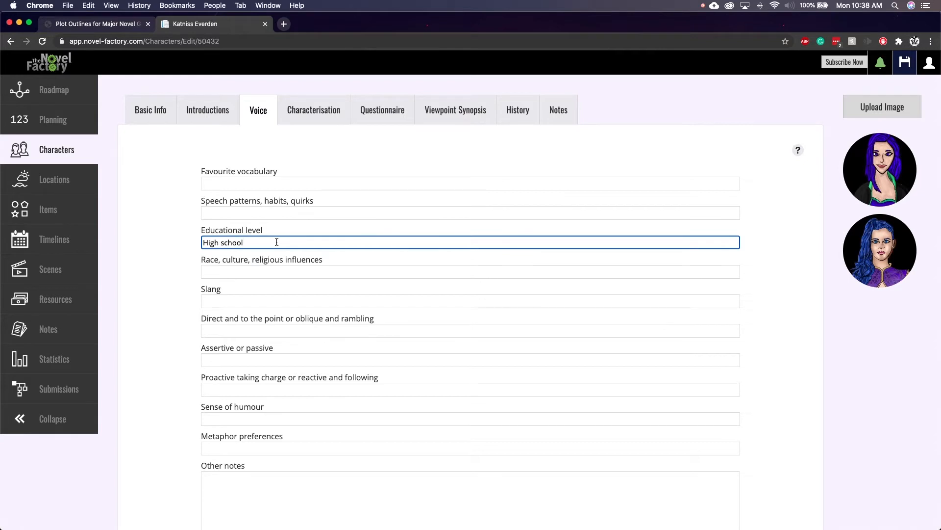
left_click(271, 328)
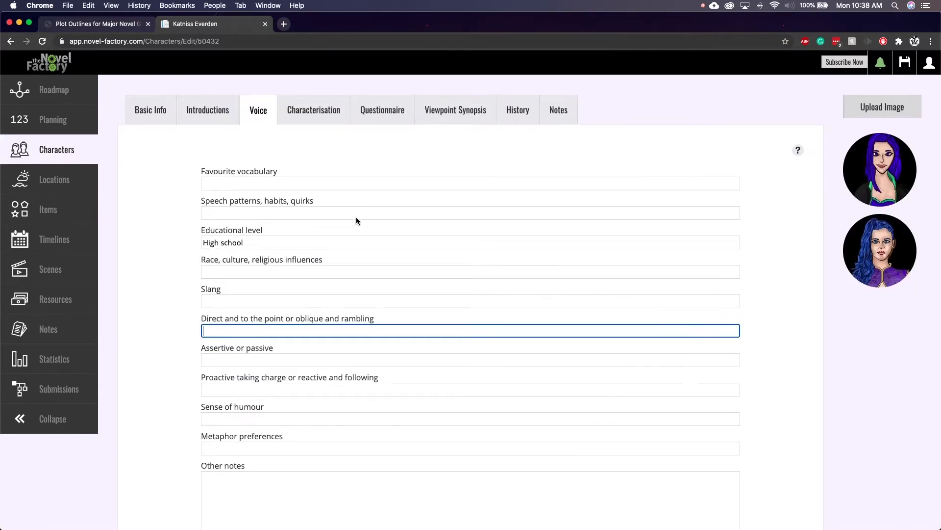
Set the personality type in the character's Characterisation details to Myers-Briggs Types, ENFJ - Leader.
left_click(316, 113)
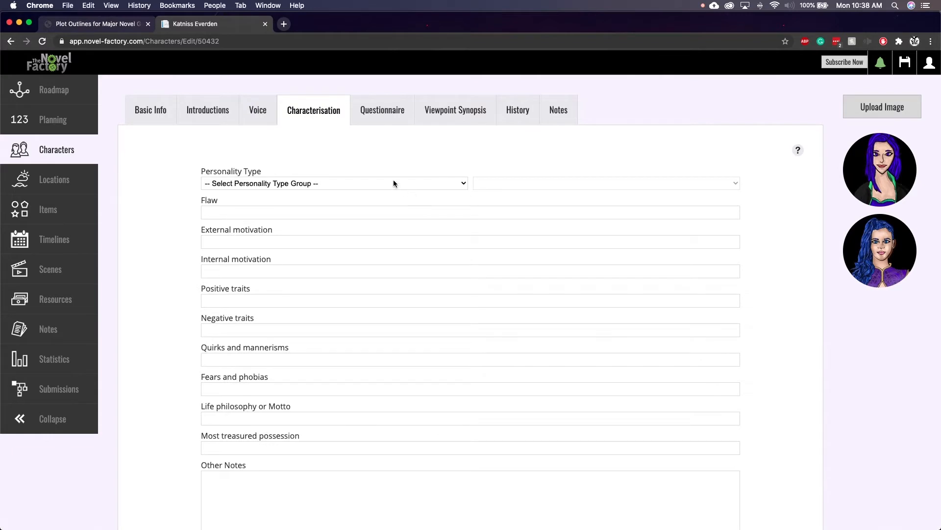
left_click(460, 185)
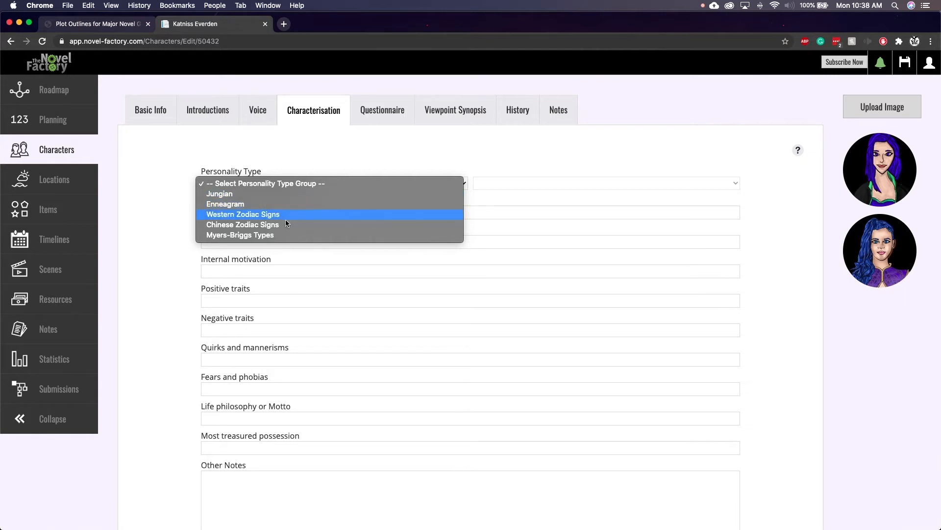
left_click(282, 235)
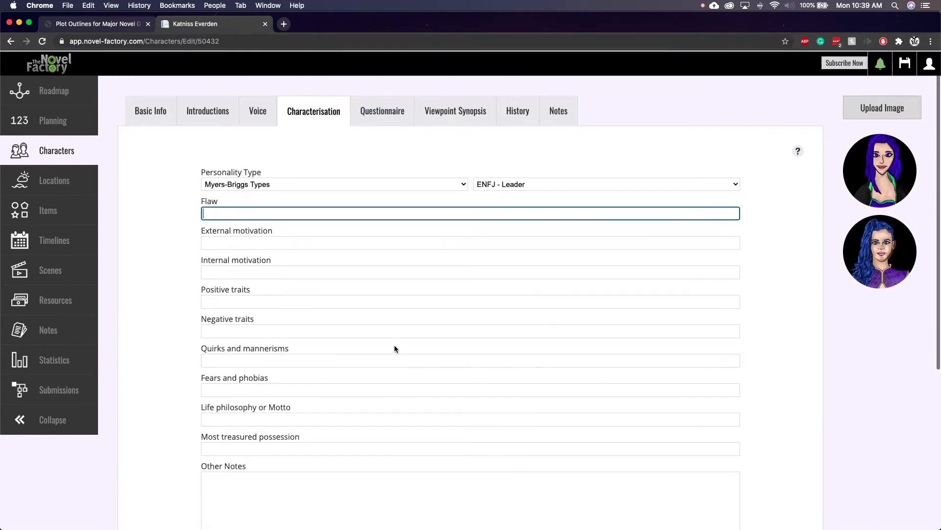
Browse the character Questionnaire, examining its Physical Appearance and Personality questions.
left_click(393, 115)
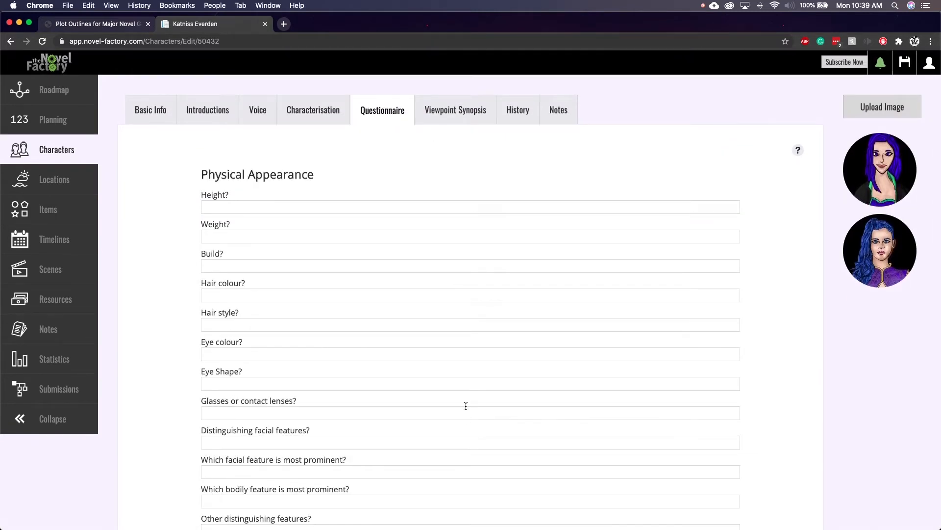
scroll(465, 406, "down", 10)
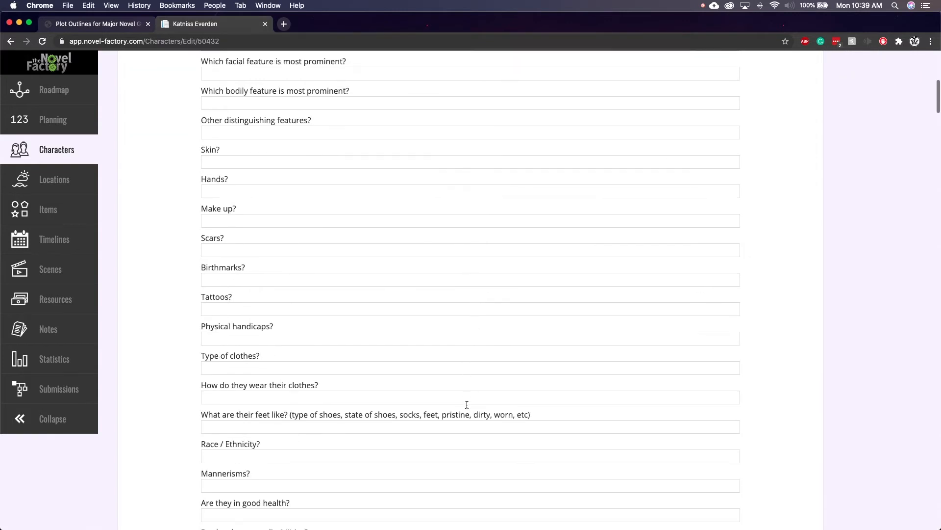
scroll(467, 404, "down", 11)
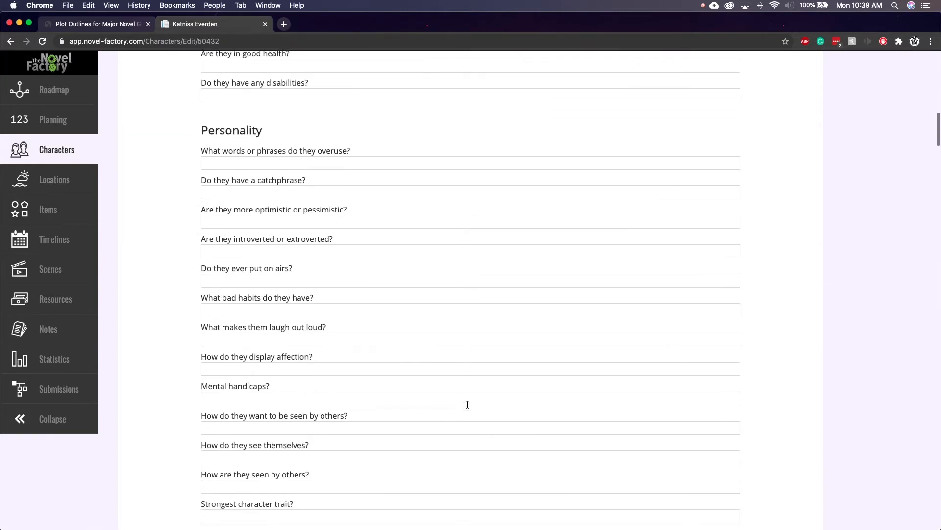
scroll(467, 404, "down", 15)
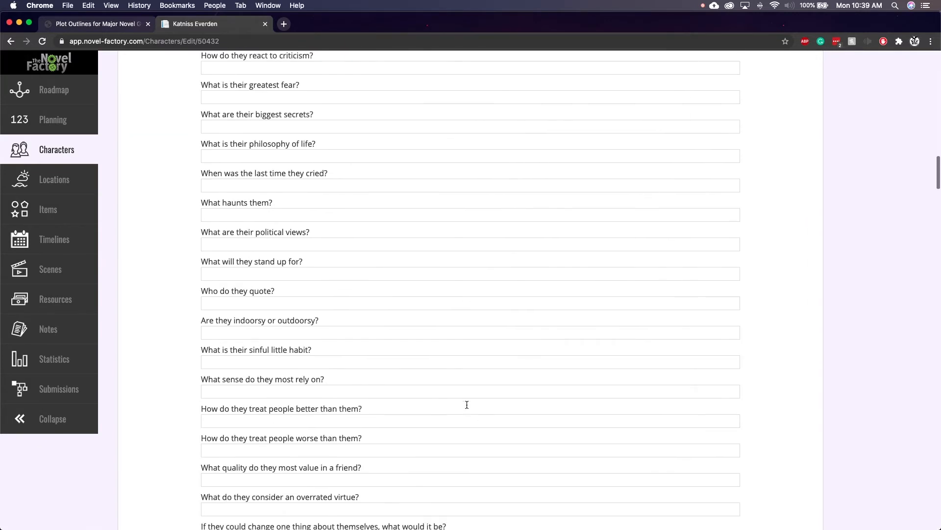
scroll(467, 404, "down", 8)
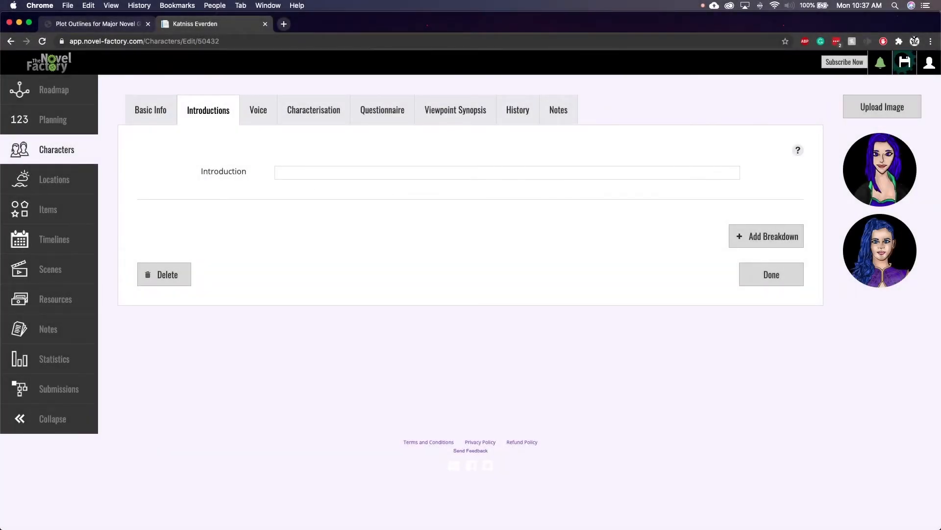
Read the character Introductions help on the Gameshow Introduction technique, then return to the Introduction field.
left_click(797, 151)
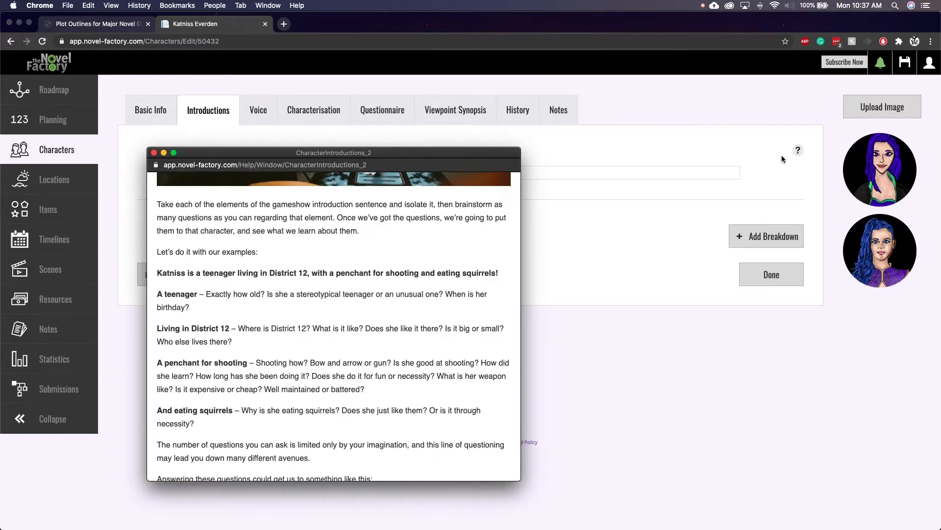
scroll(231, 247, "down", 5)
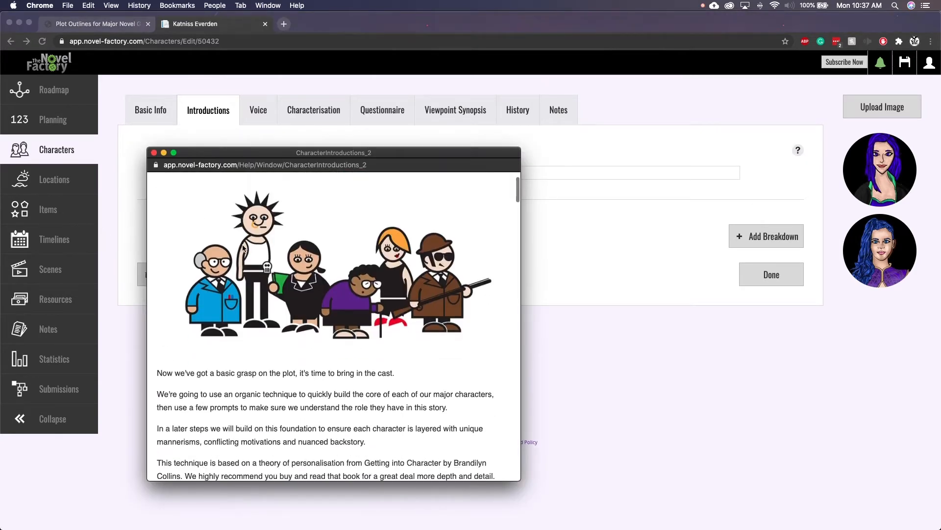
scroll(216, 256, "down", 2)
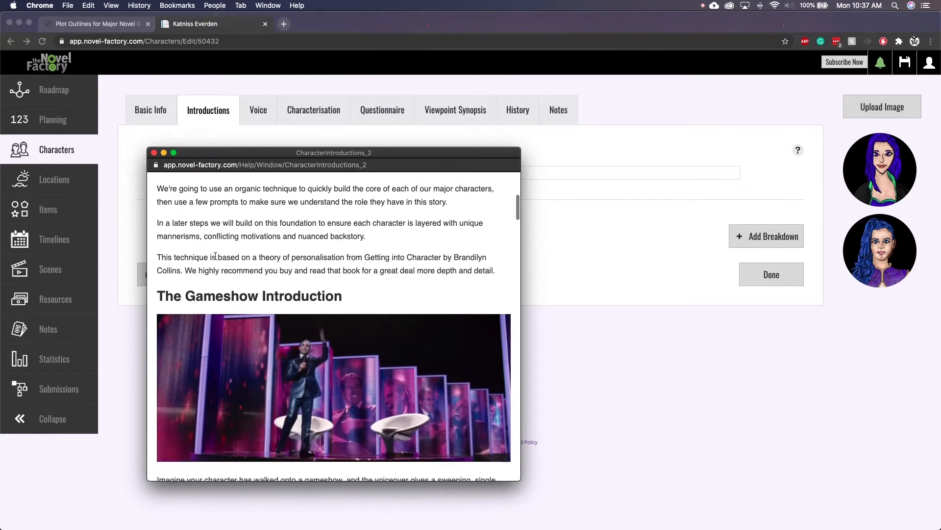
scroll(211, 247, "up", 2)
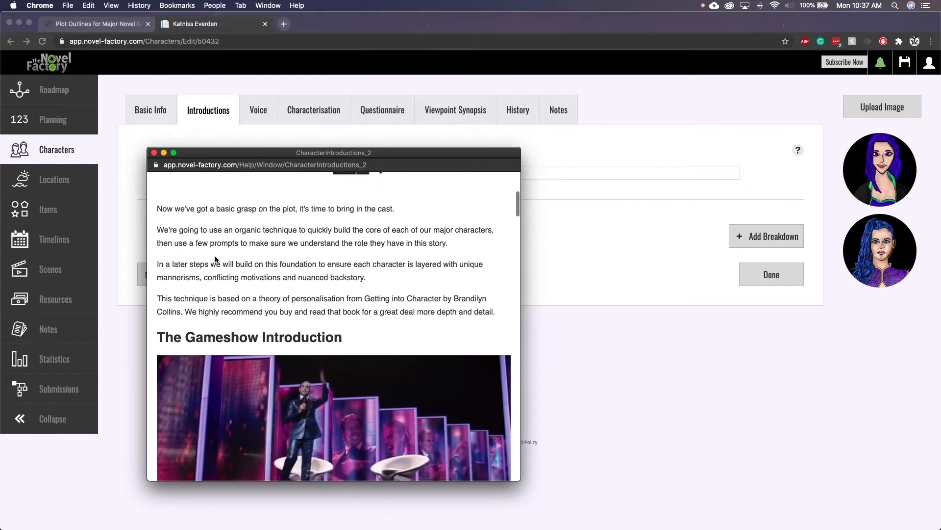
left_click(153, 153)
left_click(292, 174)
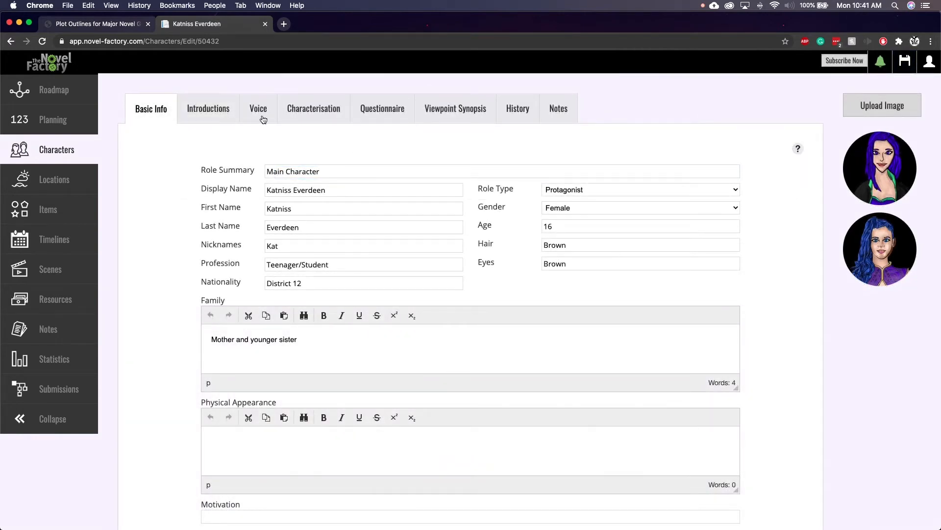
Enter "Too Proud?????" as Katniss's flaw in her Characterisation details.
left_click(337, 107)
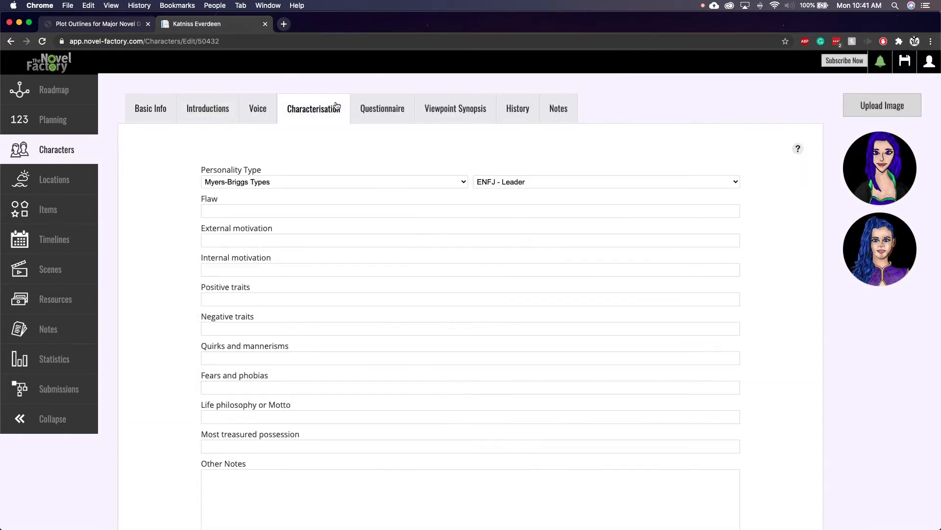
left_click(546, 187)
left_click(534, 183)
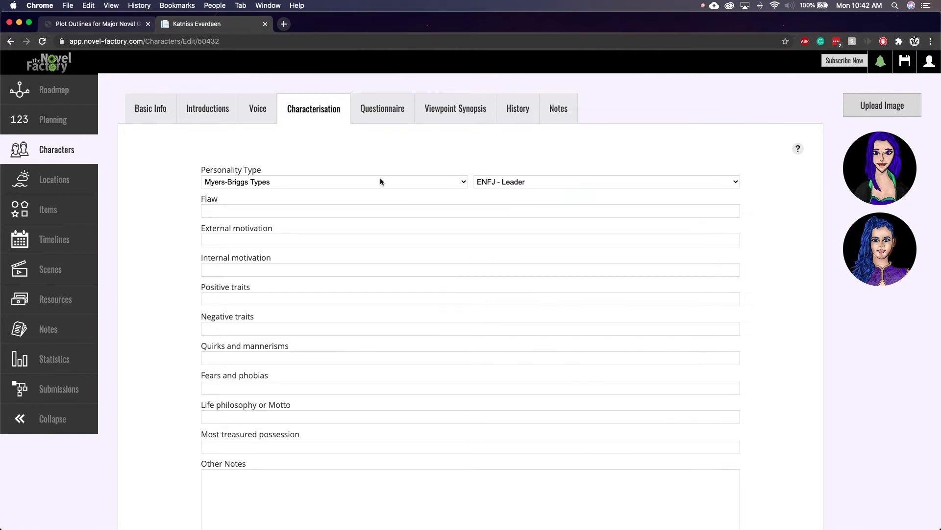
left_click(252, 209)
type("D")
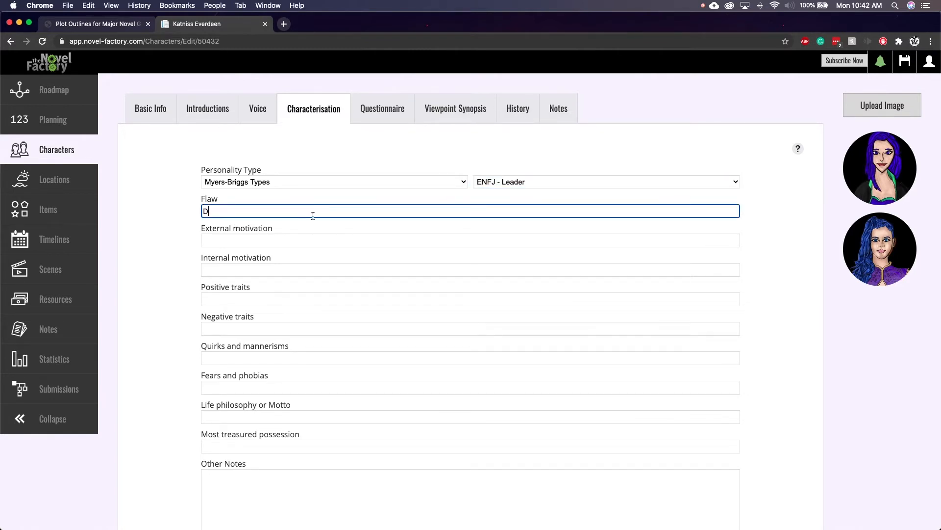
key("BackSpace")
type("Too Prou")
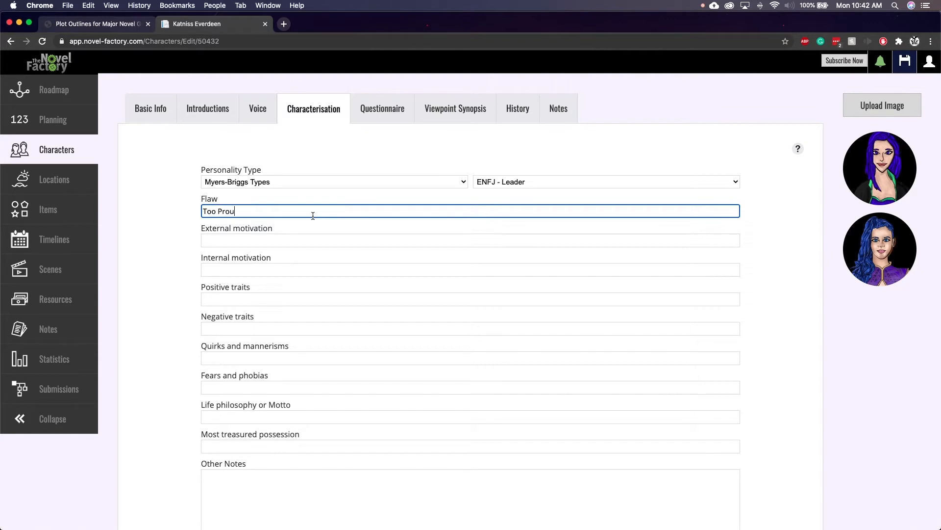
type("d?????")
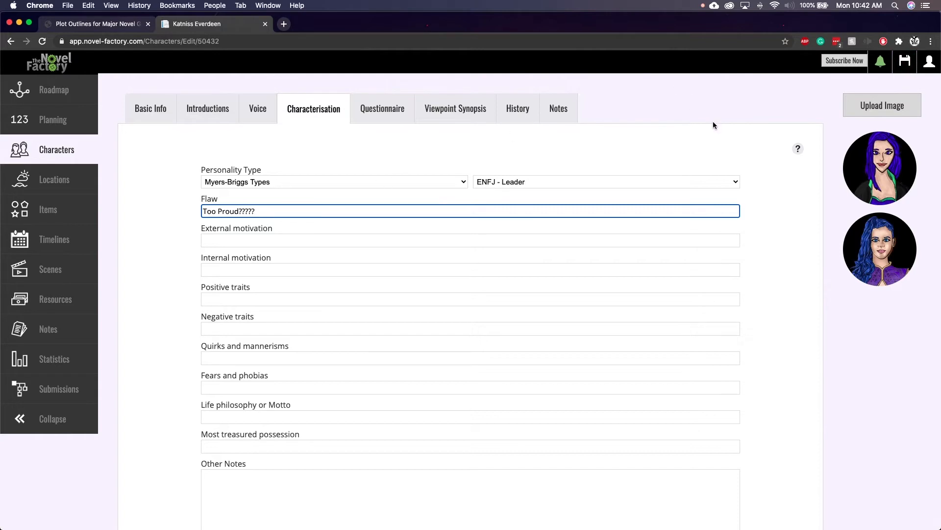
Change the character's personality type to Western Zodiac Signs, Scorpio.
left_click(549, 181)
left_click(235, 183)
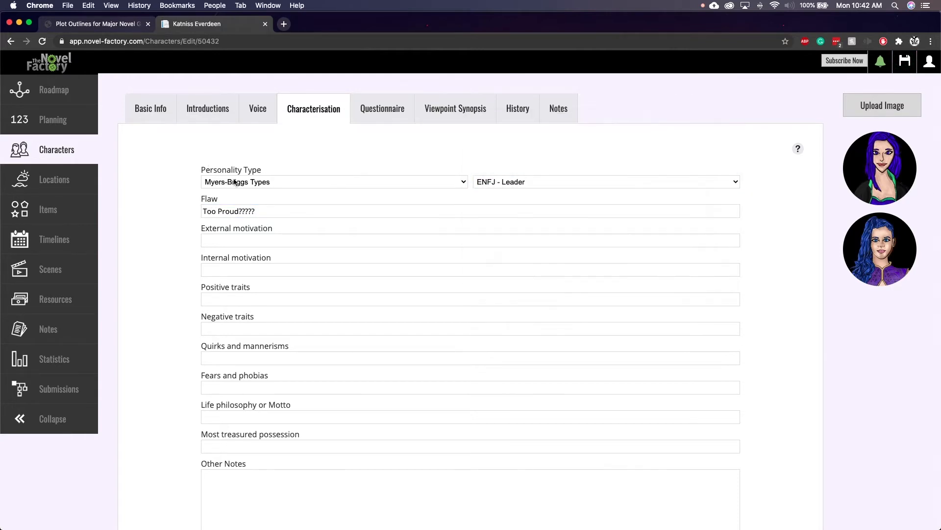
left_click(235, 182)
left_click(245, 170)
left_click(569, 181)
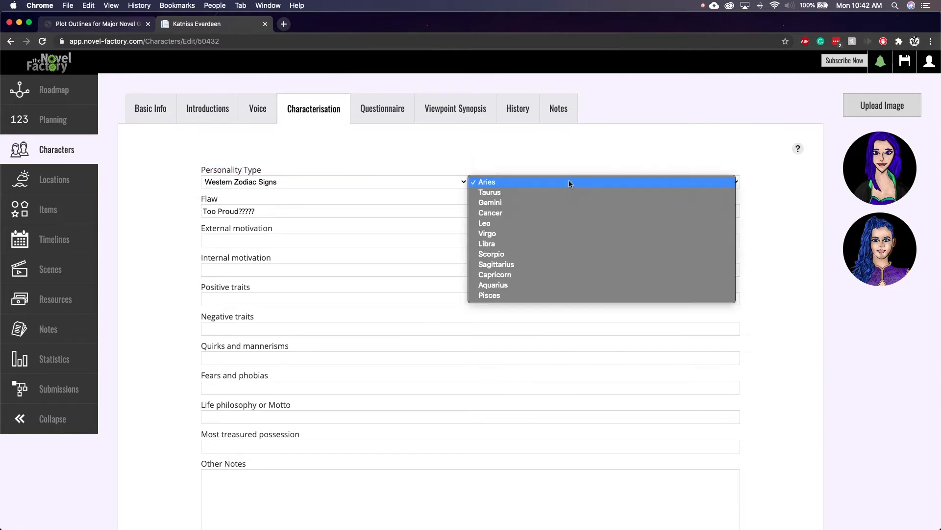
left_click(505, 254)
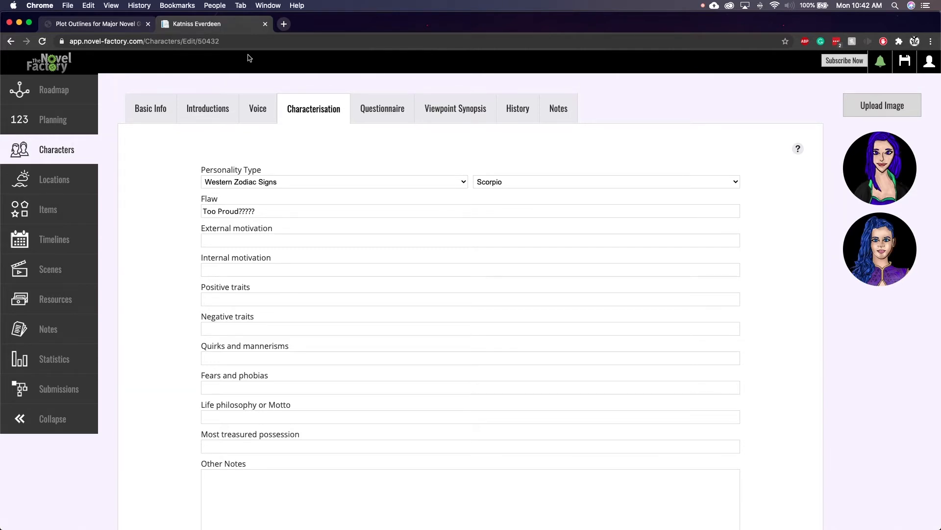
Compare the start of the character Questionnaire with the full set of Basic Info fields.
left_click(390, 112)
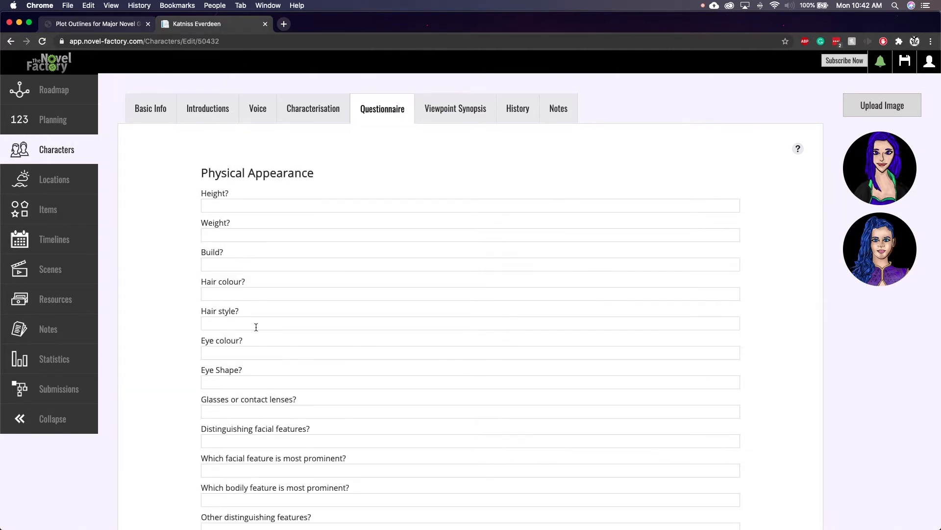
left_click(151, 109)
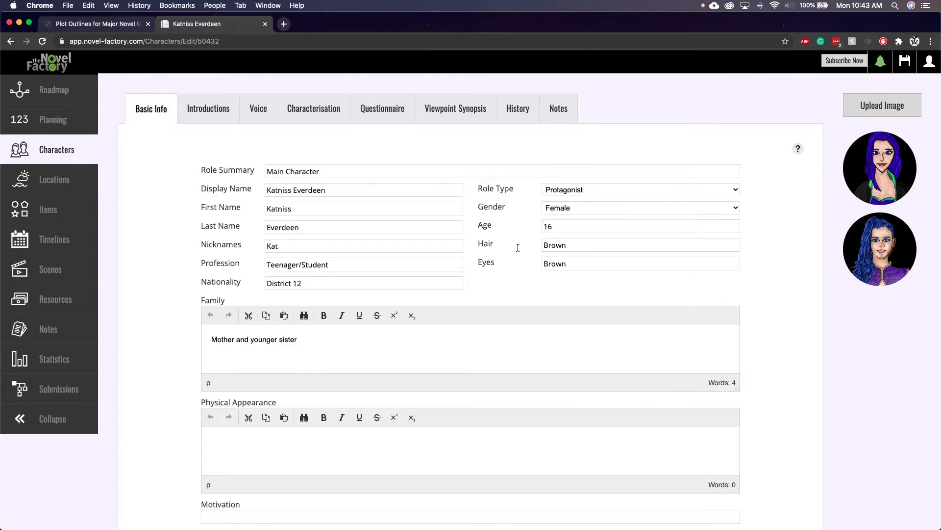
scroll(740, 299, "down", 1)
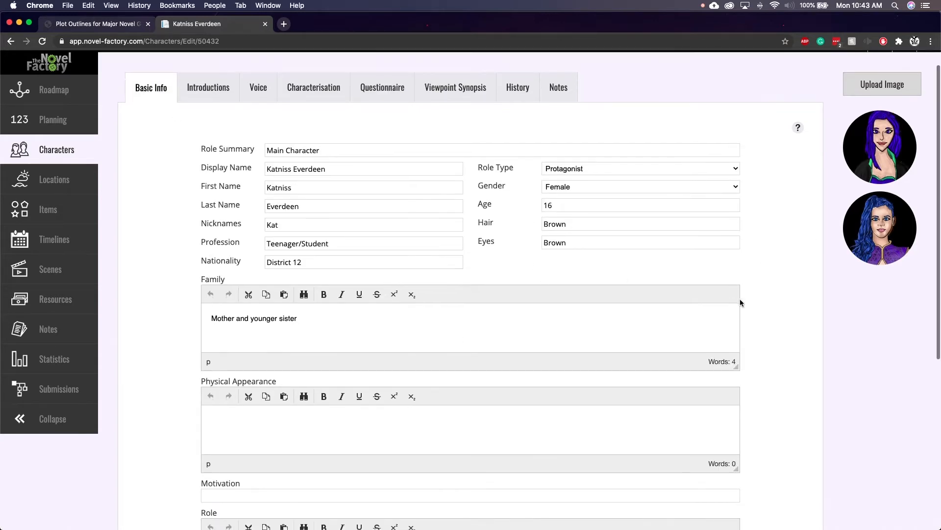
scroll(166, 307, "down", 15)
scroll(166, 307, "up", 15)
Browse the long character Questionnaire, examining its sections from Physical Appearance and childhood through Possessions, Spirituality and Values.
left_click(385, 105)
scroll(393, 353, "down", 20)
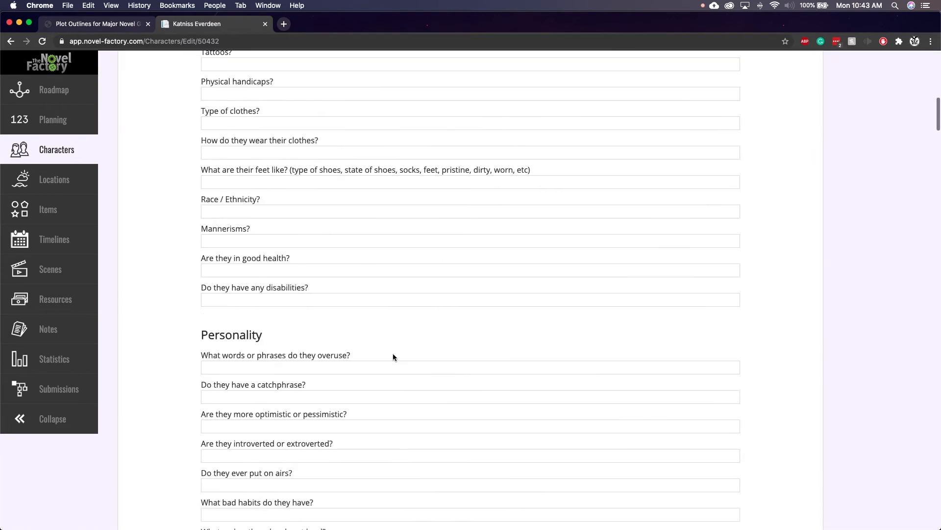
scroll(395, 352, "down", 20)
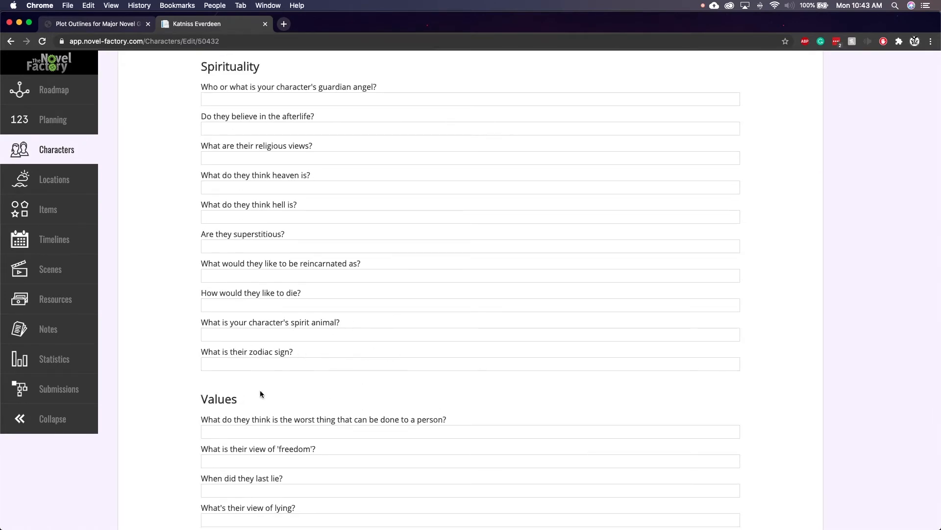
scroll(167, 402, "down", 3)
scroll(169, 401, "up", 2)
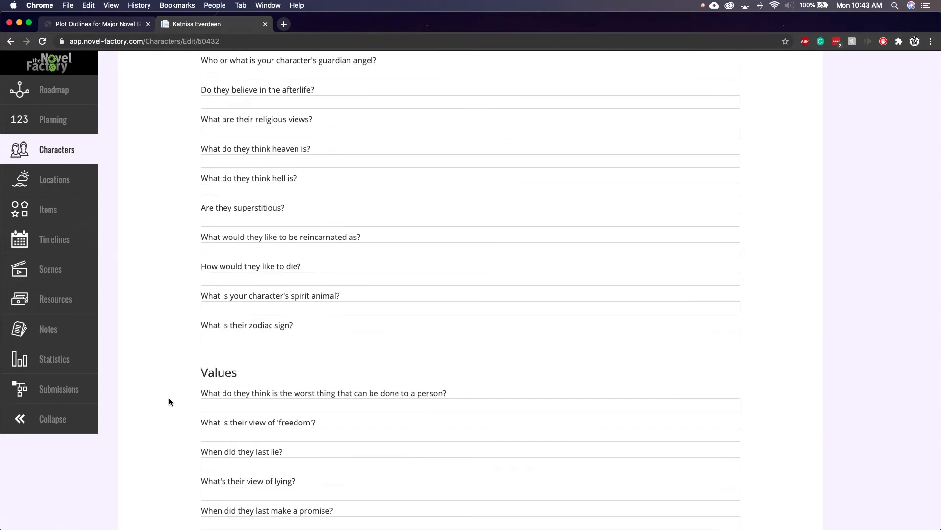
scroll(170, 400, "up", 20)
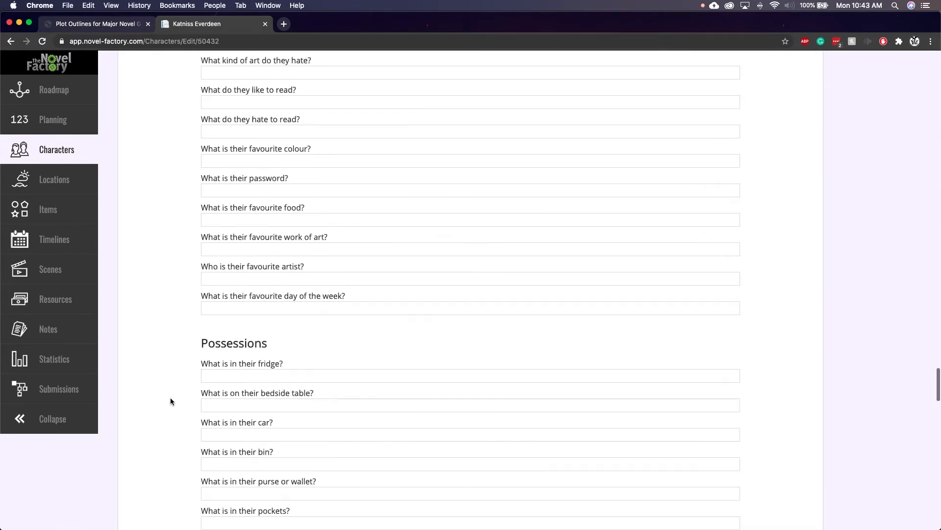
scroll(172, 397, "up", 10)
scroll(172, 396, "down", 8)
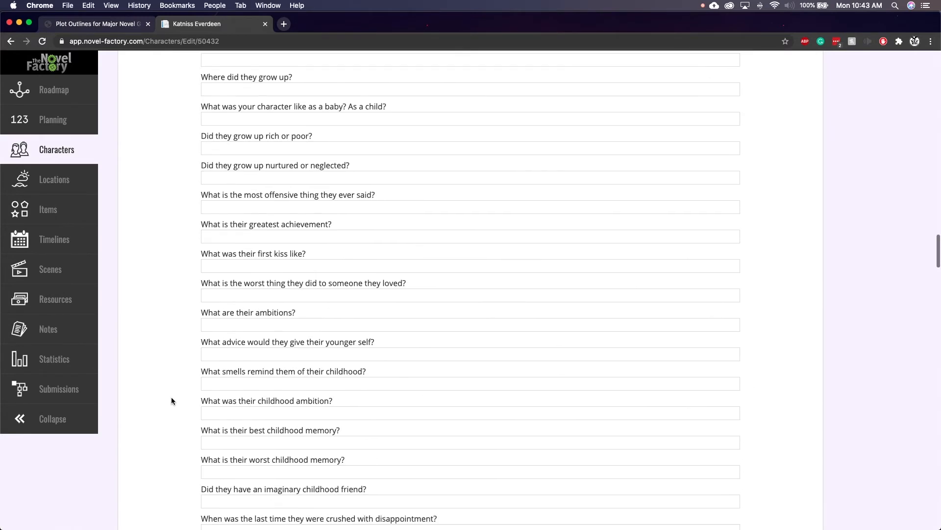
scroll(171, 400, "up", 20)
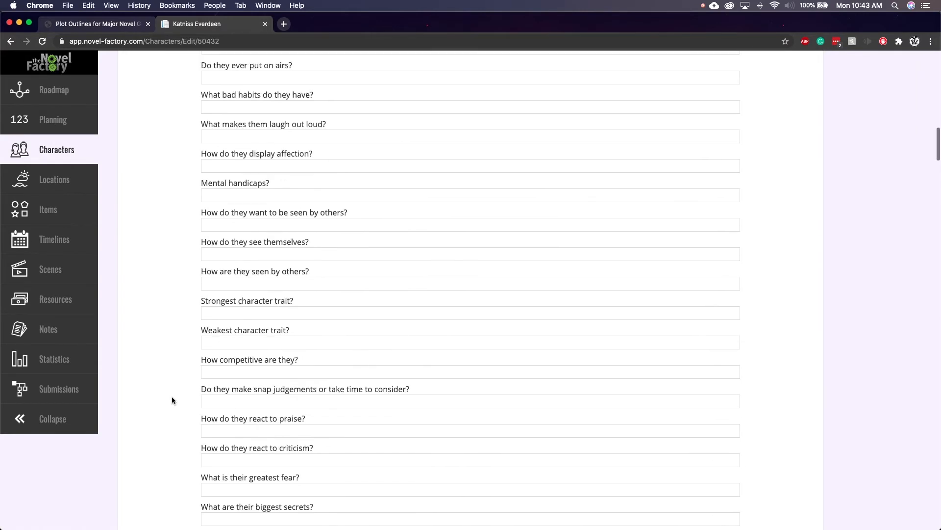
scroll(172, 396, "up", 12)
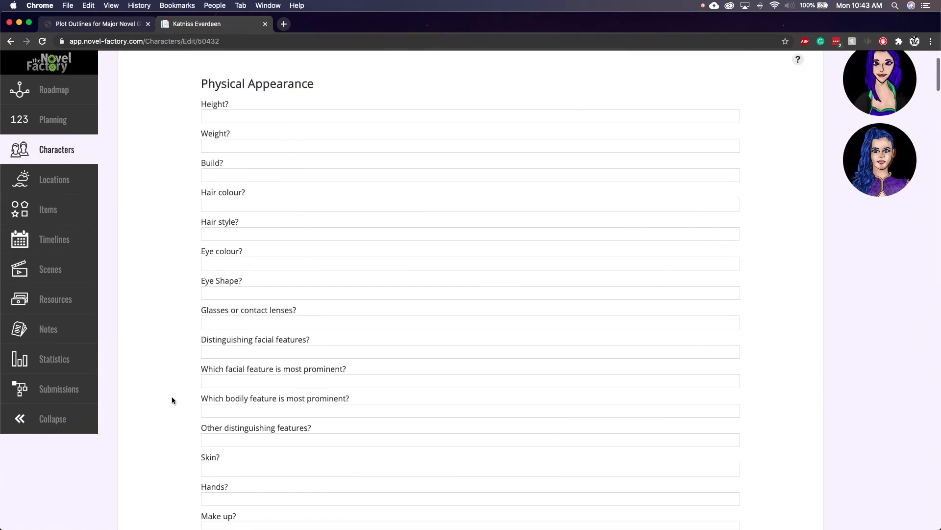
scroll(172, 396, "down", 20)
scroll(172, 396, "down", 15)
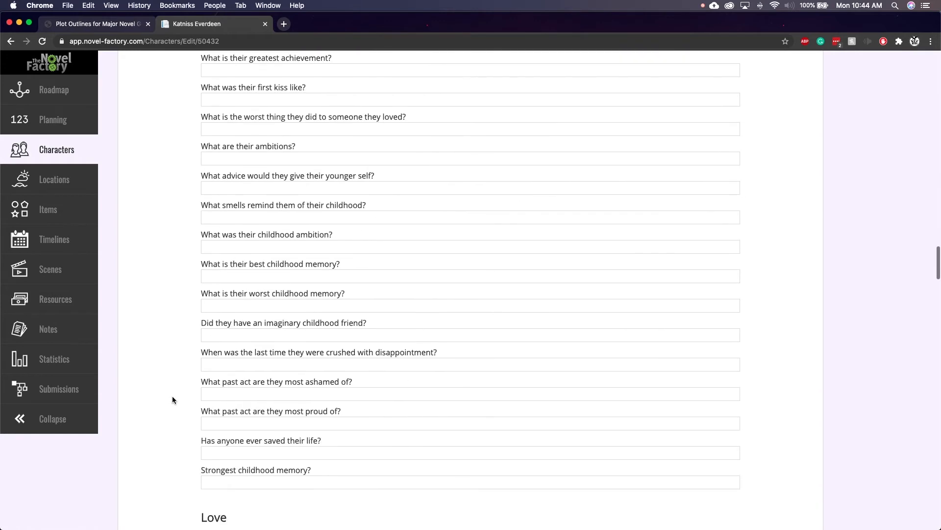
Search the Questionnaire page for "phob" to locate the question about phobias, and close the search.
key("super+f")
type("phob")
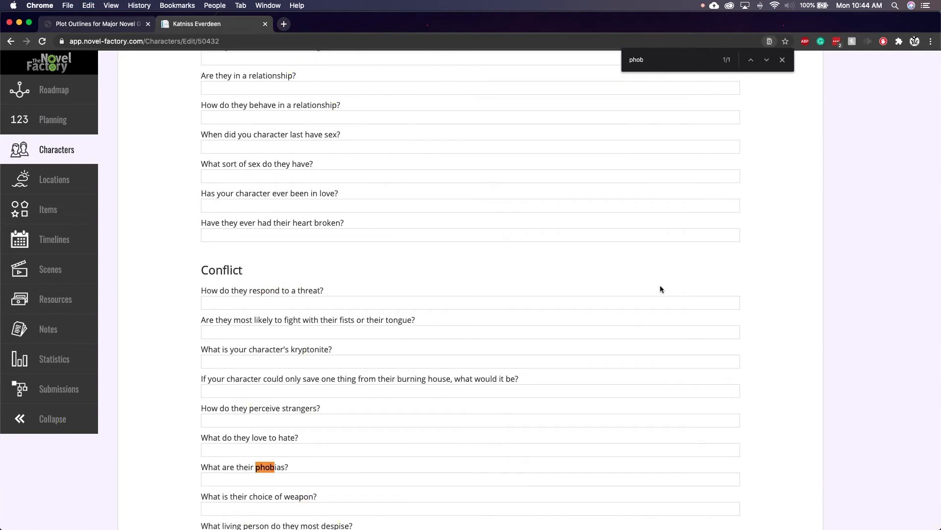
left_click(783, 60)
scroll(336, 378, "down", 4)
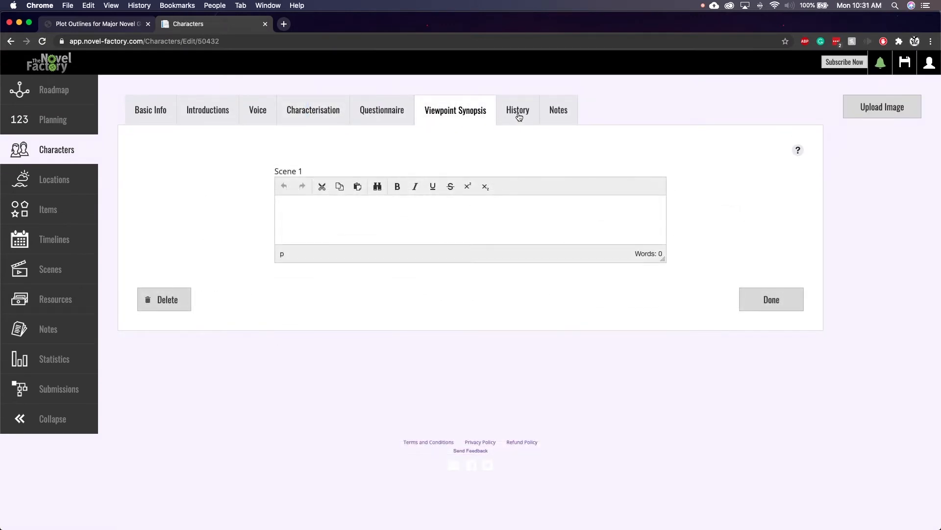
View the character's History and Notes sections, then return to Basic Info.
left_click(518, 117)
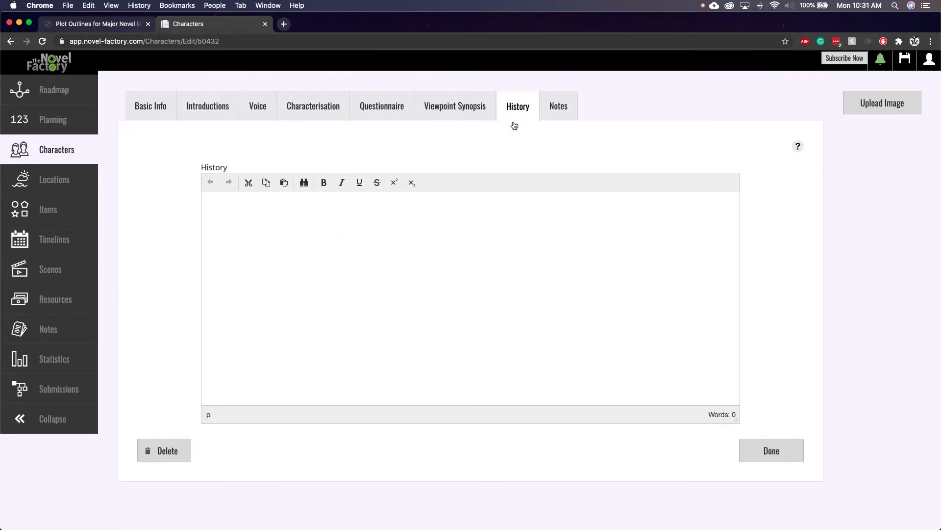
left_click(559, 108)
left_click(146, 111)
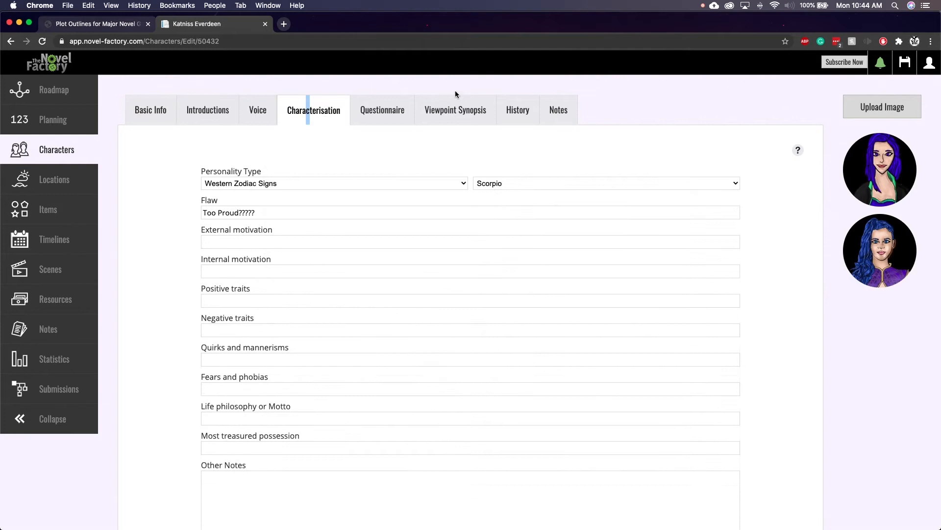
Add "???????" to the character's Viewpoint Synopsis for Scene 1.
left_click(455, 109)
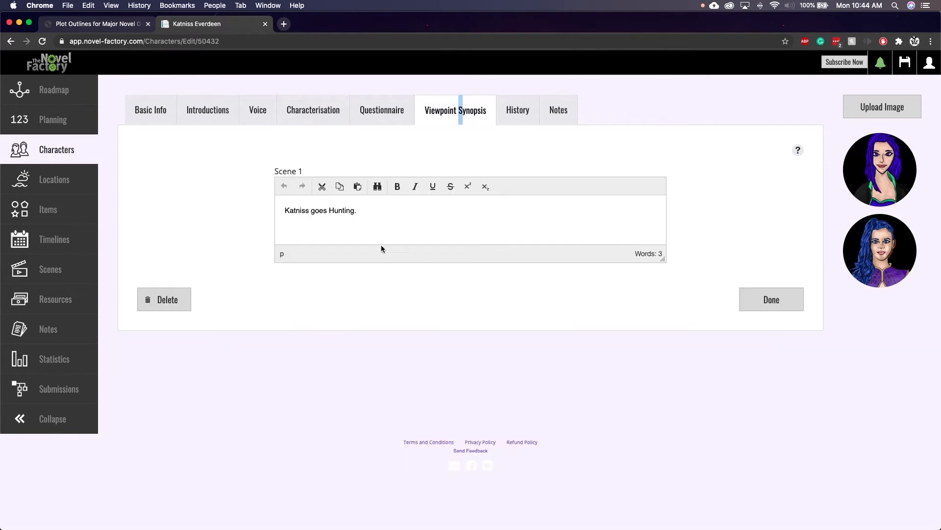
left_click(408, 215)
type("???????")
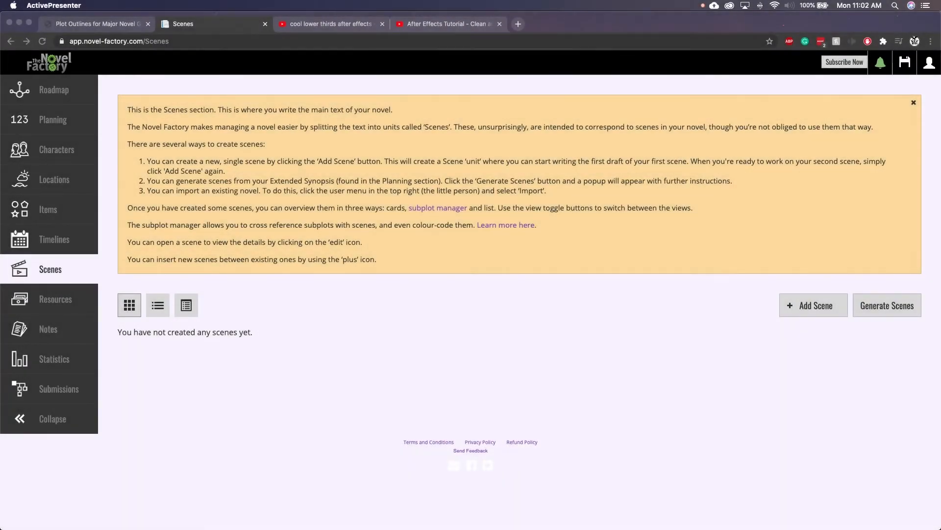
Dismiss the introductory help in the Scenes section and start generating scenes.
left_click(916, 103)
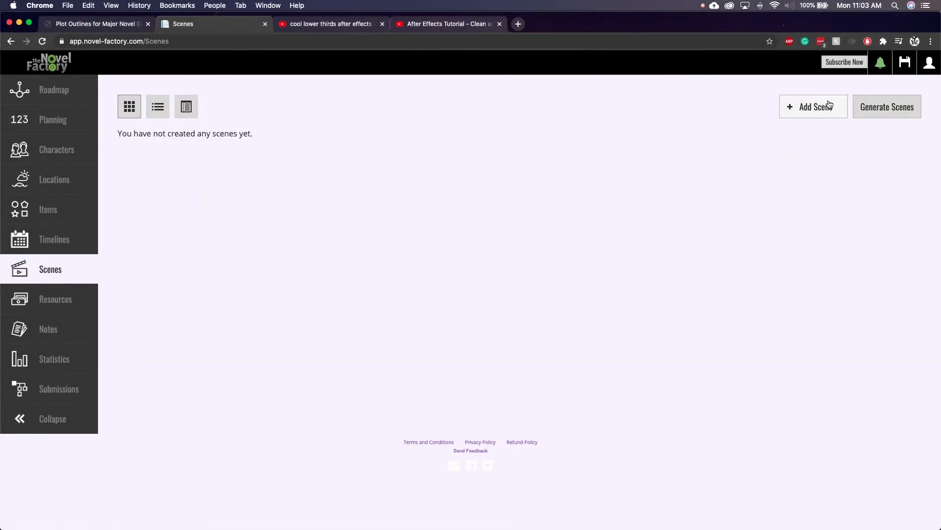
left_click(877, 108)
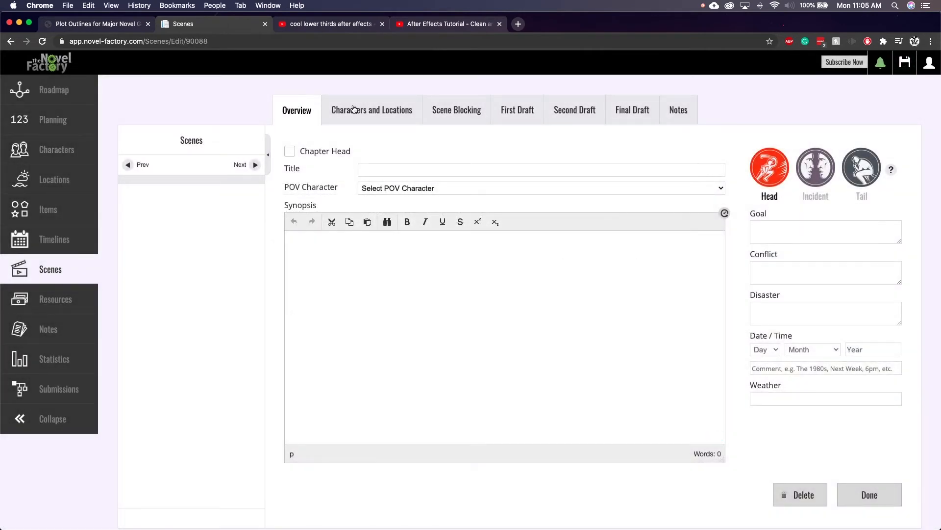
View the untitled scene's Characters and Locations and Scene Blocking sections.
left_click(354, 109)
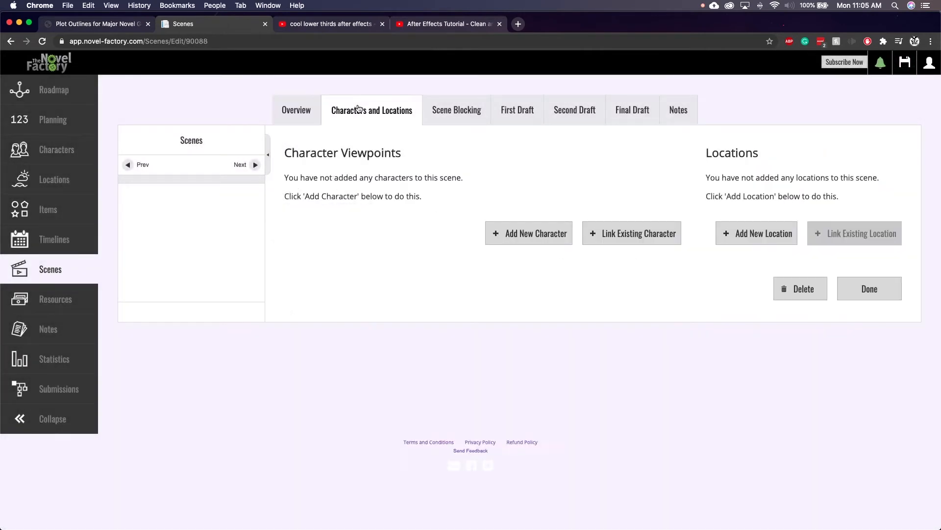
left_click(446, 116)
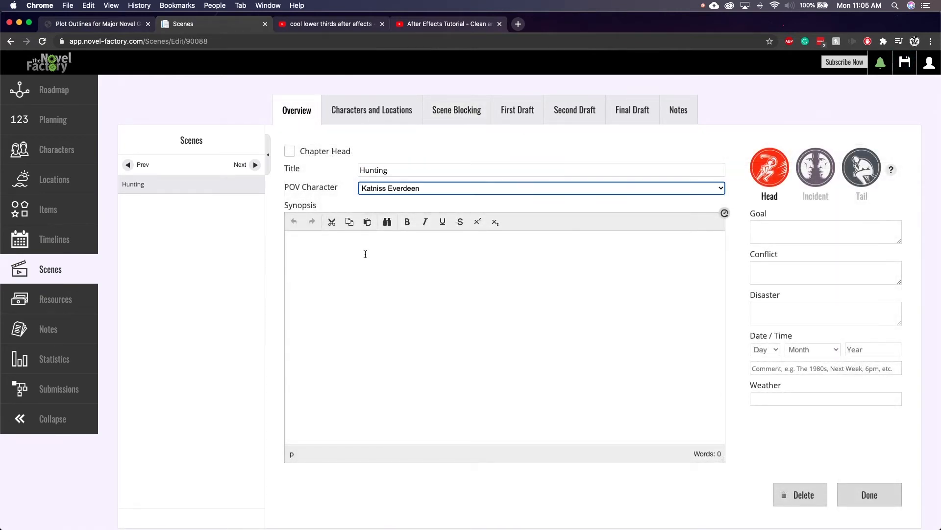
Write the Hunting scene's synopsis: Katniss Everdeen wakes early on Reaping day to hunt for her family, meets best friend Gale, and they talk about running away.
left_click(400, 255)
type("Katniss ")
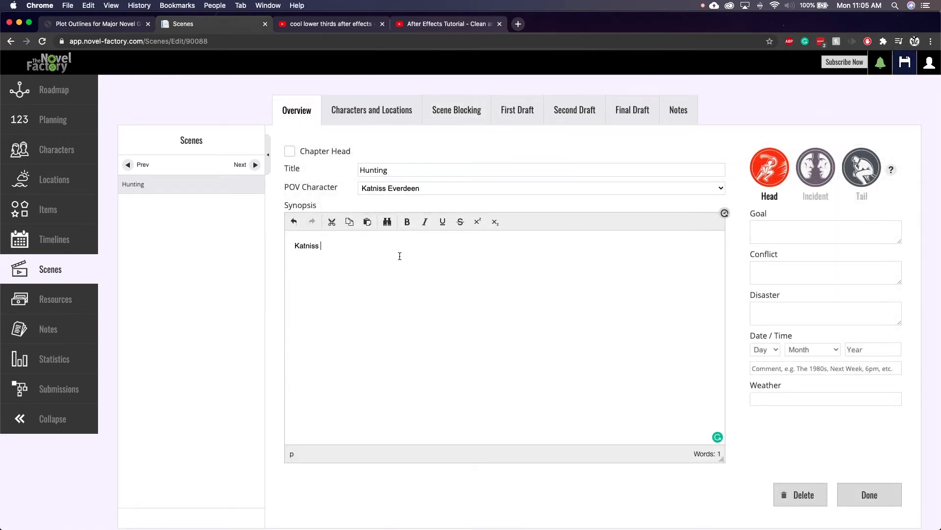
type("Everdeen wakes up early on the day of the Hunger Games Reaping in")
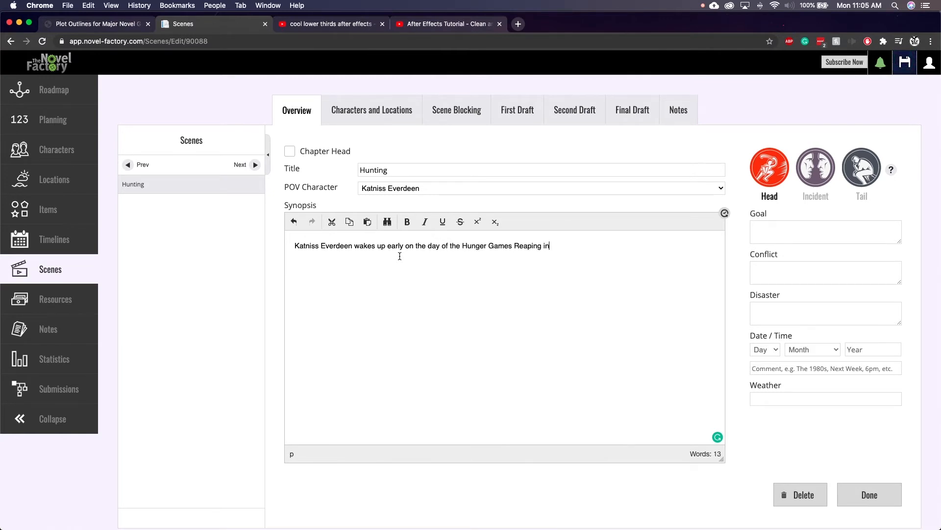
type(" order to hunt so her family has food")
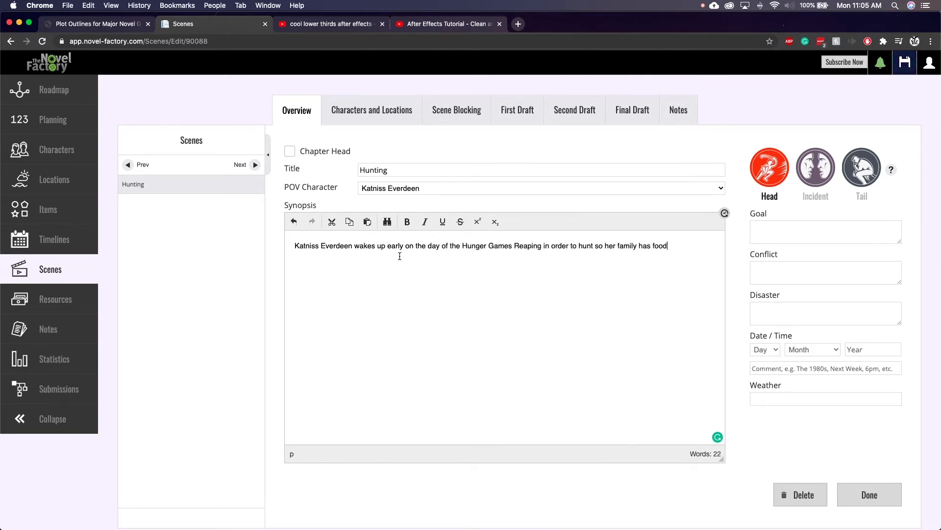
type(". While out hunting, she meets up with her best friend Gale. The two talk about running away.")
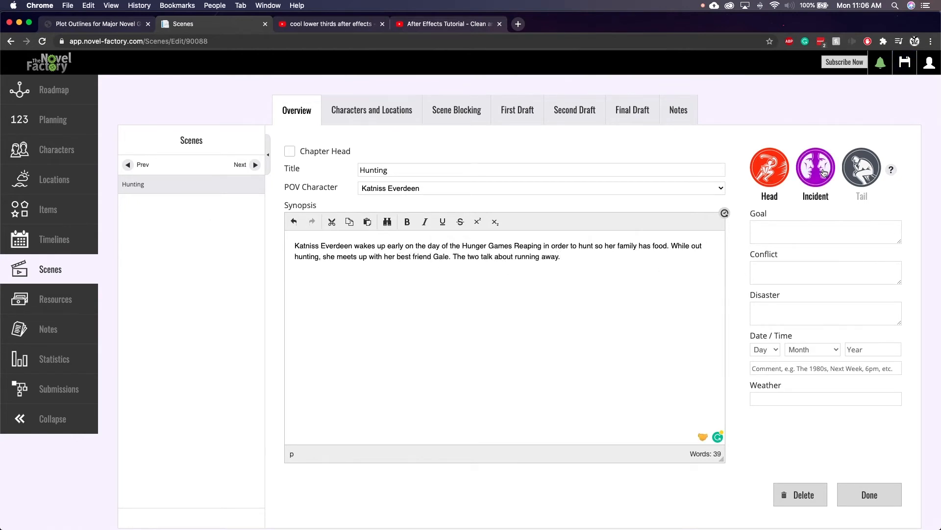
Read the Goal to Decision Cycle help and look over the Head, Incident and Tail scene types.
left_click(891, 169)
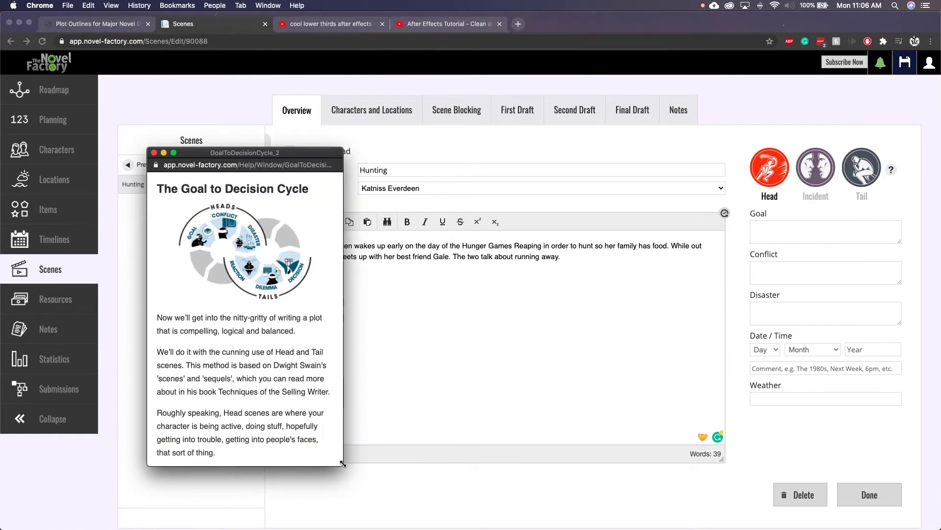
scroll(309, 340, "down", 15)
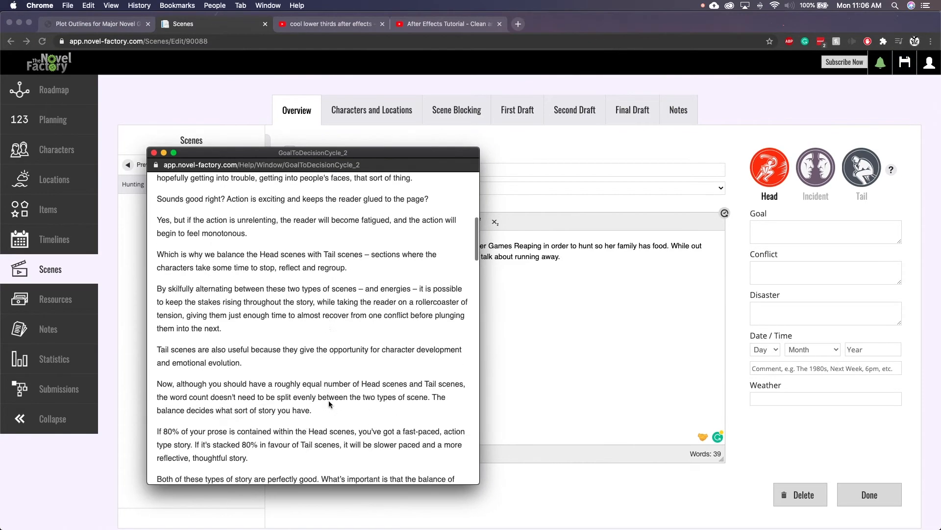
key("super+w")
left_click(769, 169)
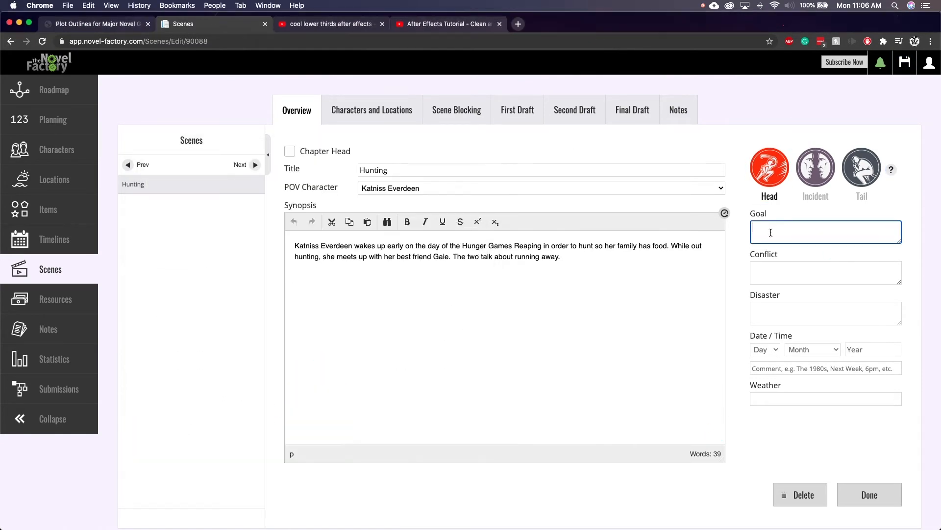
left_click(816, 167)
left_click(863, 177)
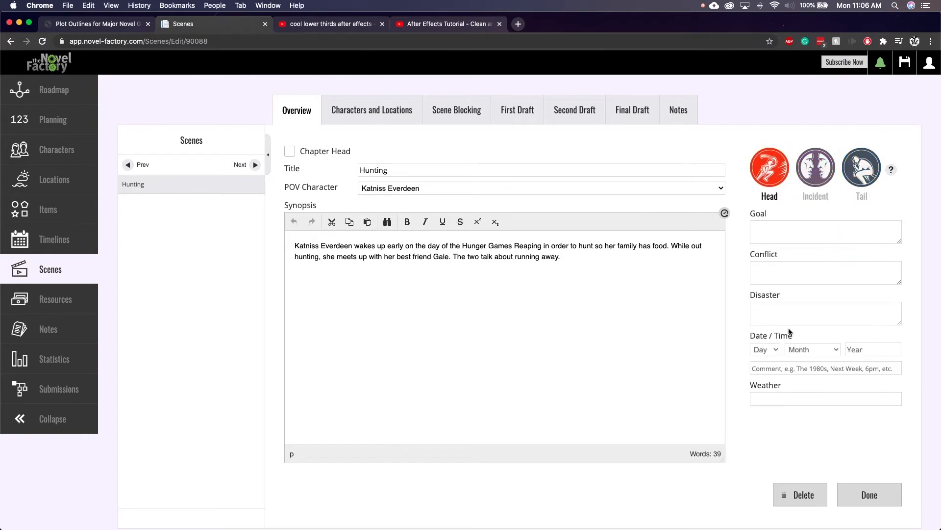
Set the Hunting scene's date to 6 April 1505.
left_click(765, 349)
left_click(764, 412)
left_click(809, 349)
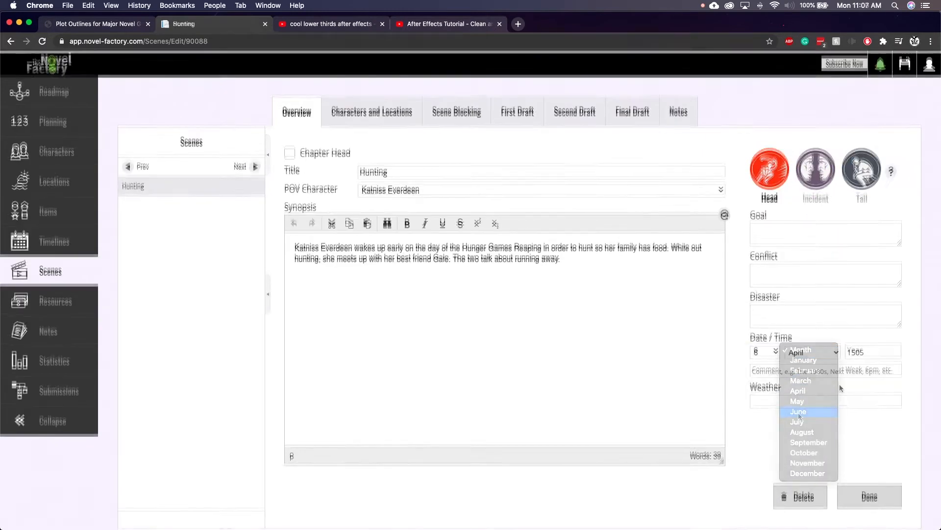
left_click(798, 391)
Link the existing character Katniss Everdeen to the Hunting scene's character viewpoints.
left_click(366, 111)
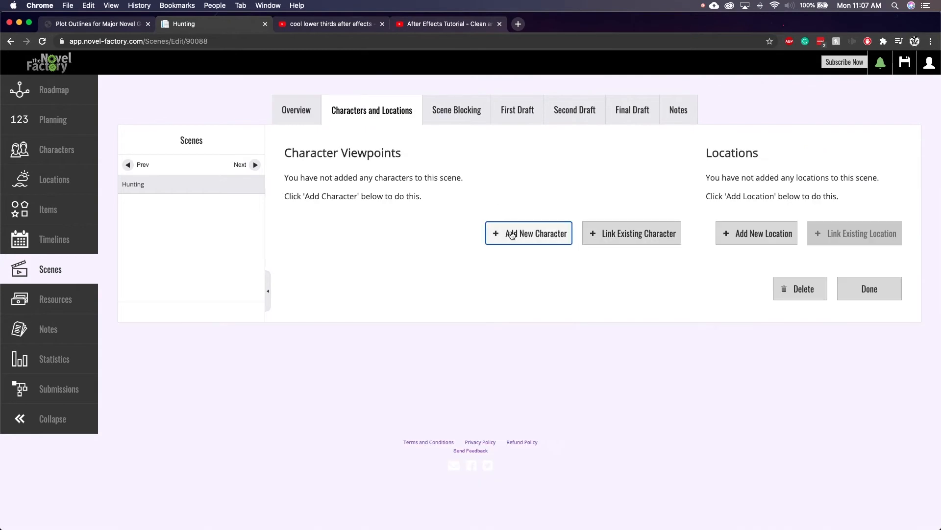
left_click(611, 234)
left_click(348, 280)
left_click(534, 329)
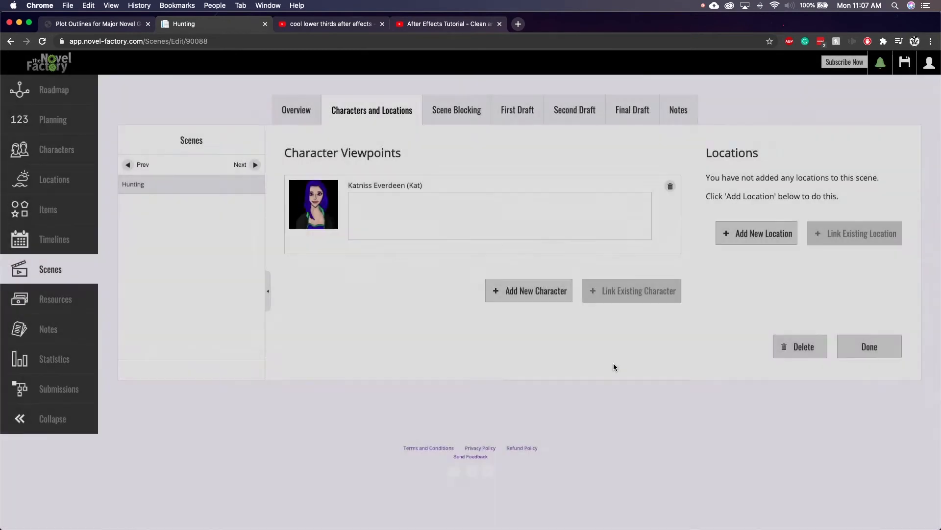
Add a new location named District 12 to the Hunting scene.
left_click(386, 216)
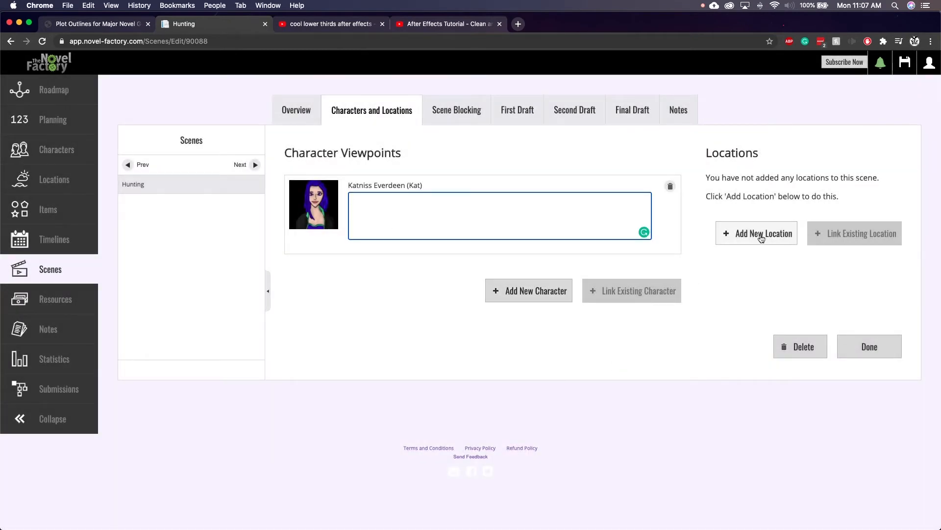
left_click(762, 235)
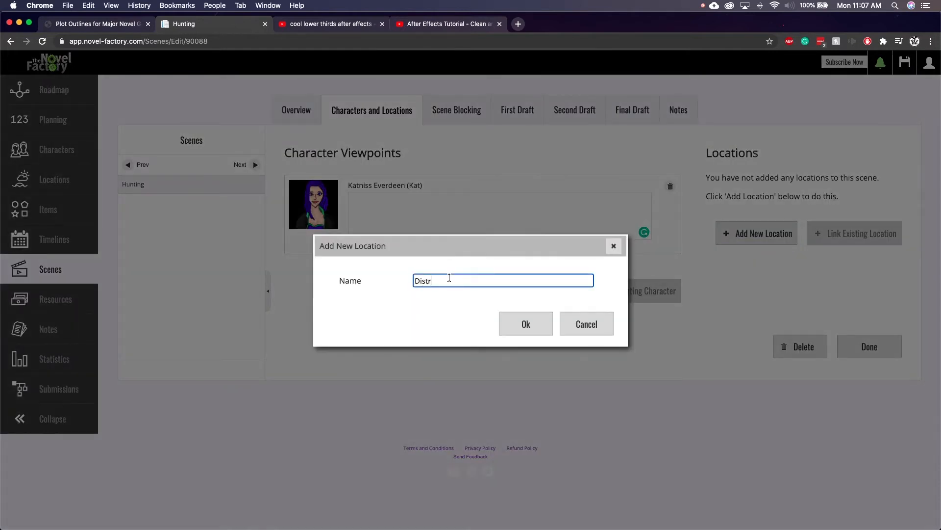
left_click(508, 318)
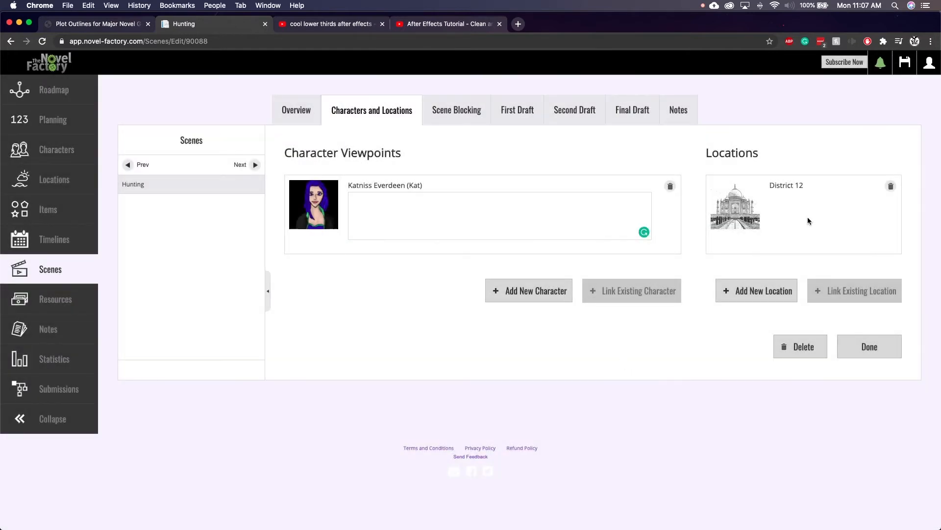
Write the Hunting scene's blocking: "Katniss wakes up moves through her house getting dress for the cool morning".
left_click(457, 110)
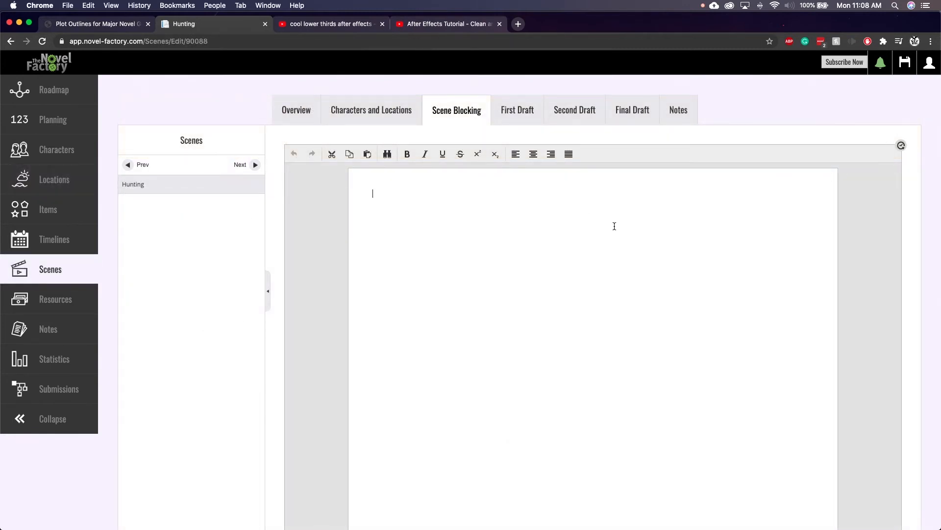
type("Katniss wakes up a")
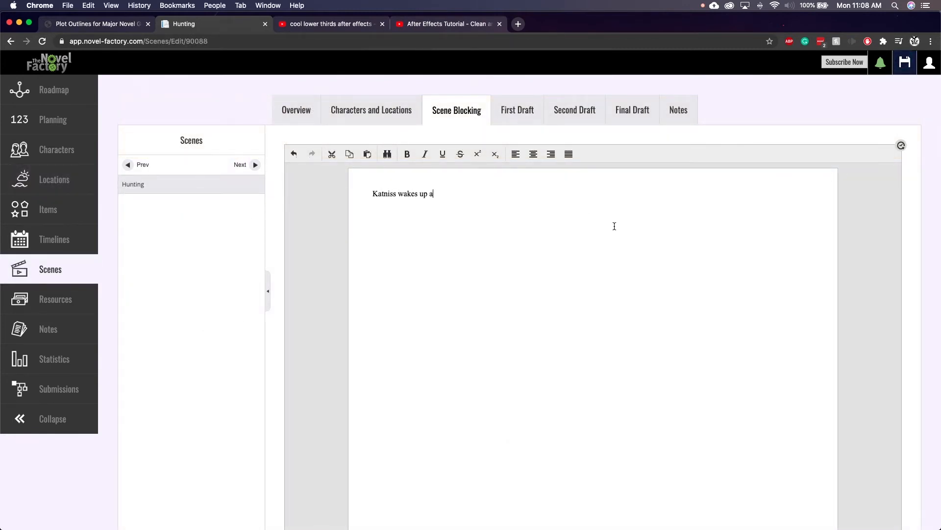
type("moves through her house getting dress for the cool morni")
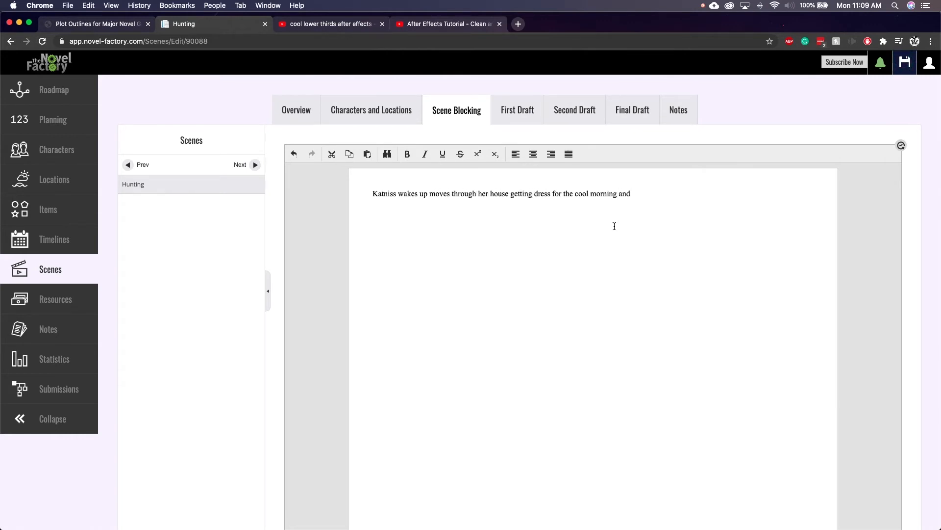
type("ng and")
double_click(626, 194)
key("BackSpace")
key("BackSpace")
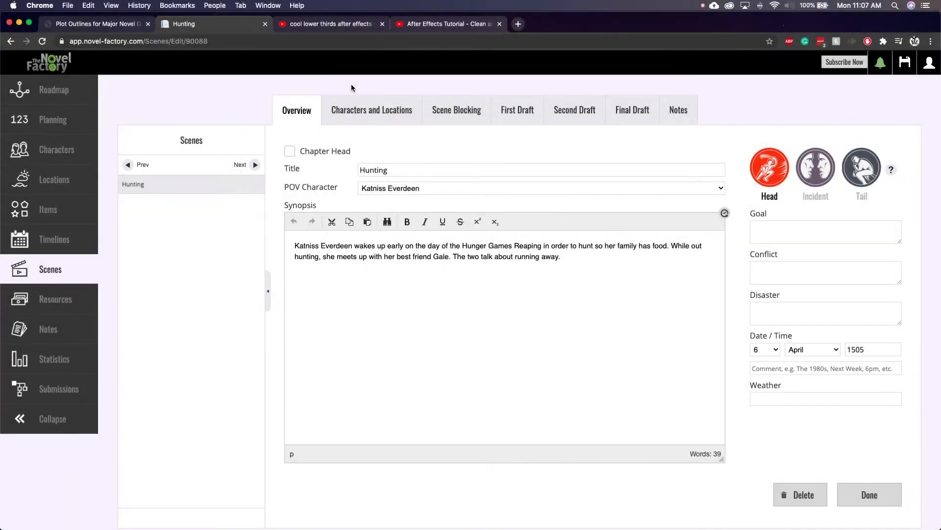
Link Katniss Everdeen as an existing character in the Hunting scene.
left_click(363, 111)
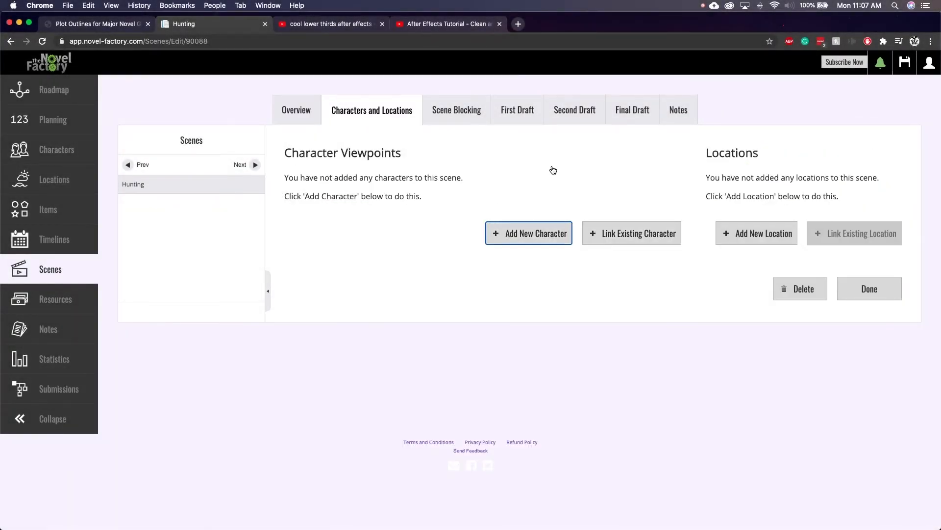
left_click(596, 234)
left_click(349, 282)
left_click(526, 324)
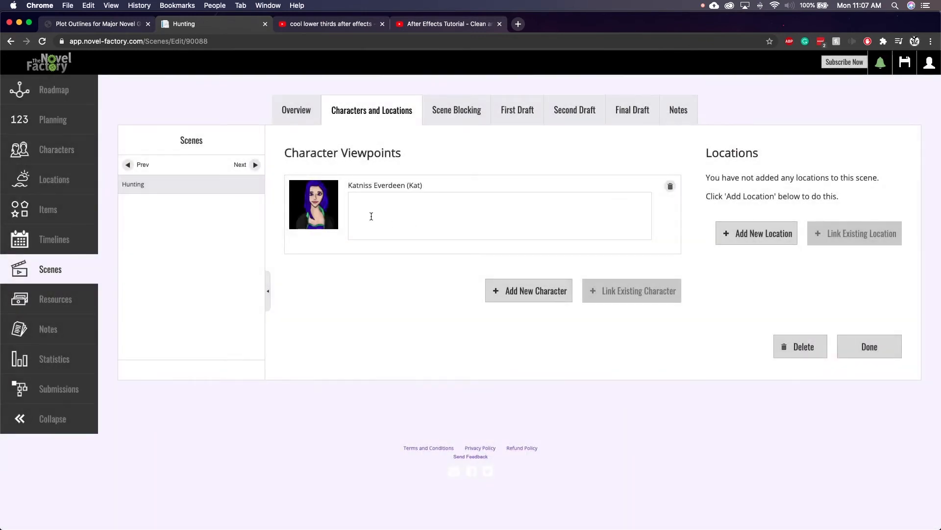
Add District 12 as a new location for the Hunting scene, and go to the Locations section.
left_click(351, 197)
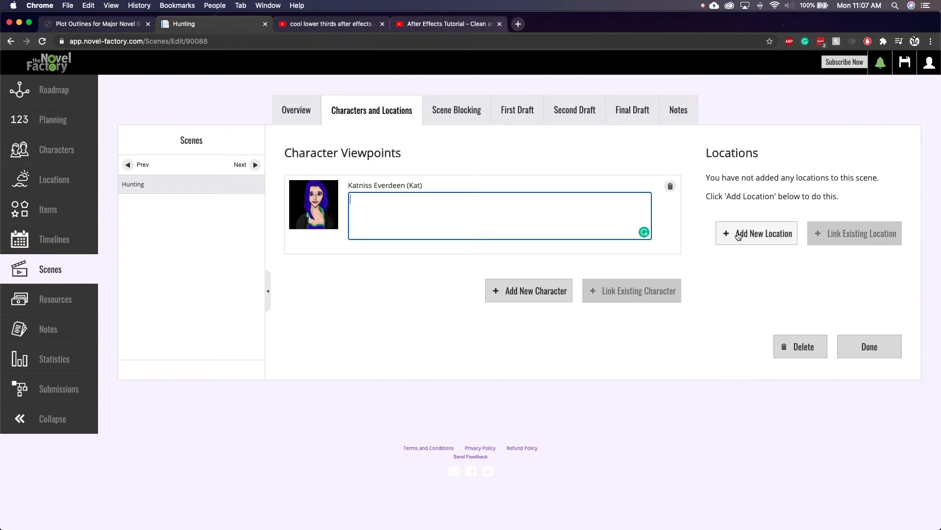
left_click(738, 236)
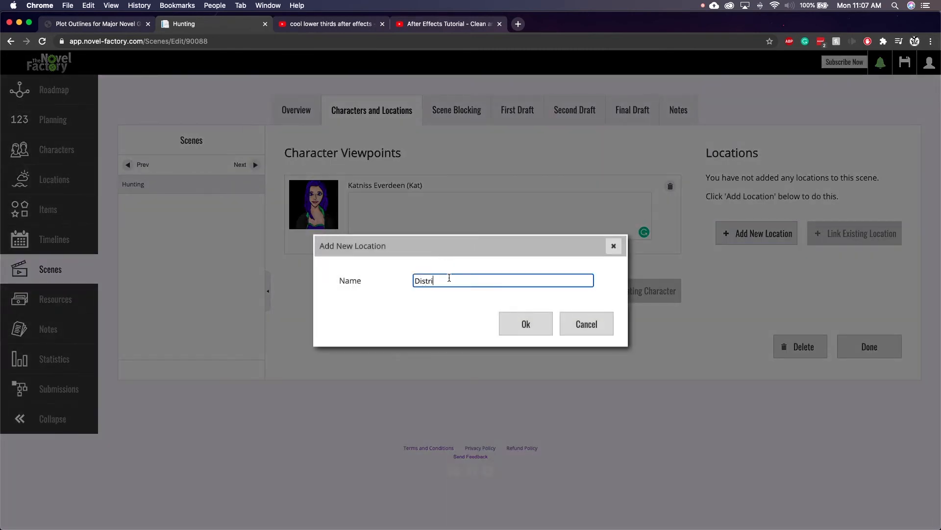
left_click(502, 316)
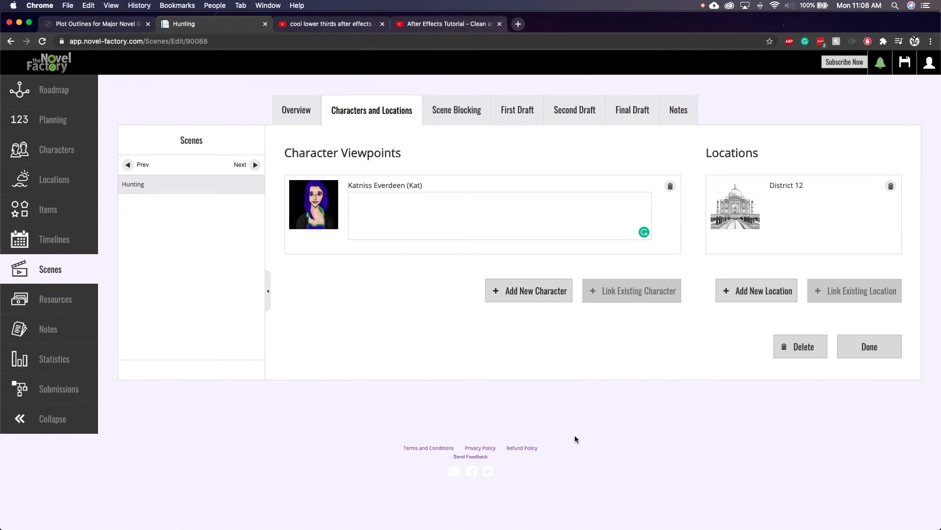
left_click(44, 181)
left_click(246, 326)
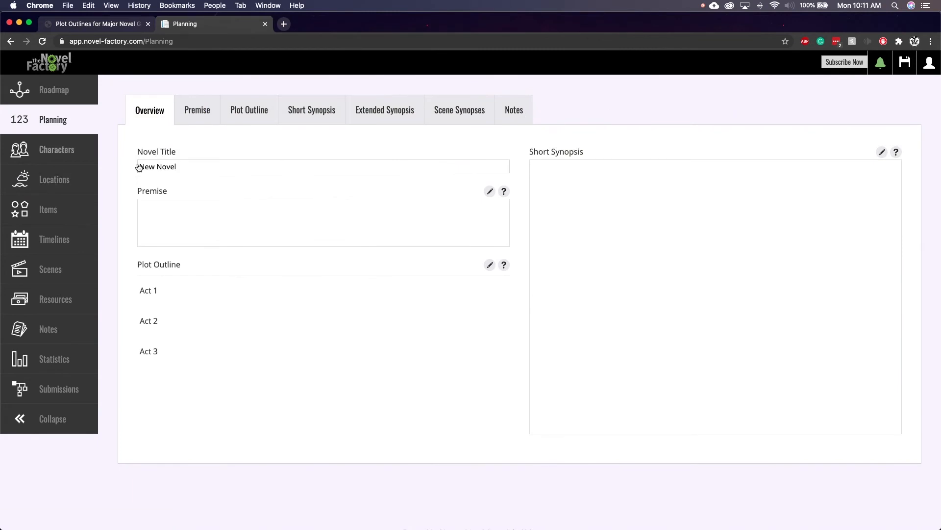
Title the novel "The Gambit" in the planning overview.
left_click(197, 164)
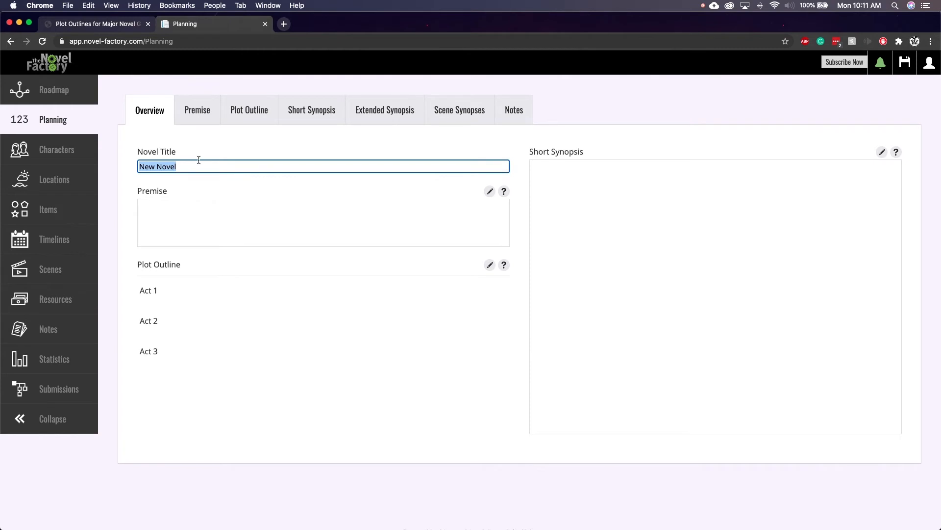
type("The G")
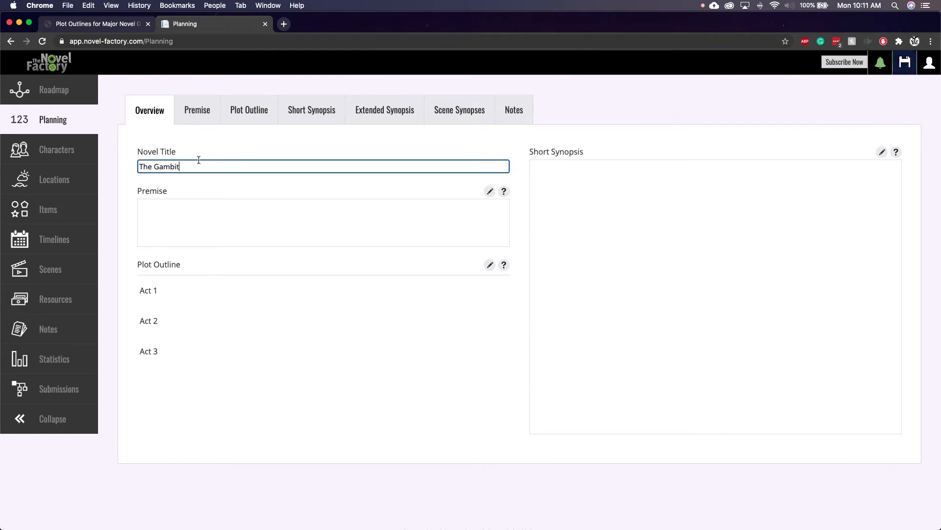
type("ambit")
Replace the novel's title with "The Hunger Games".
key("super+a")
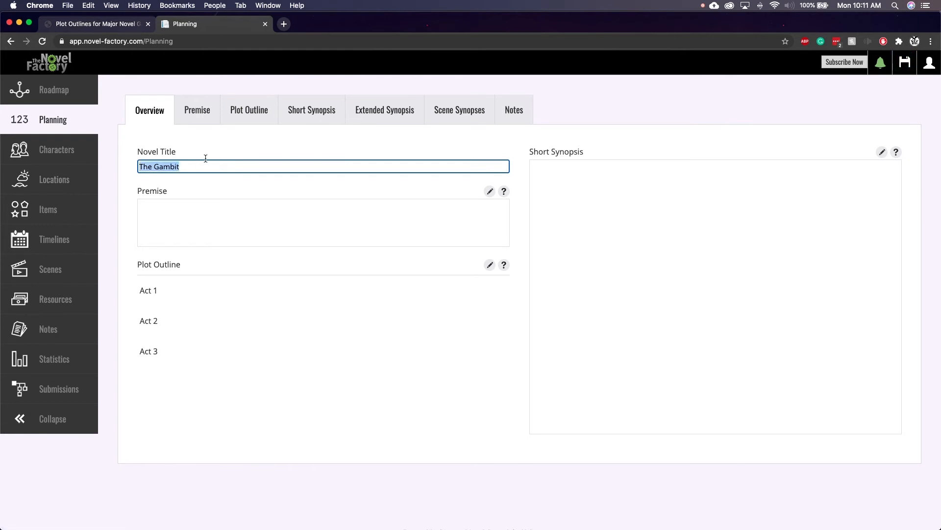
type("Th")
key("BackSpace")
key("BackSpace")
type("The Hun")
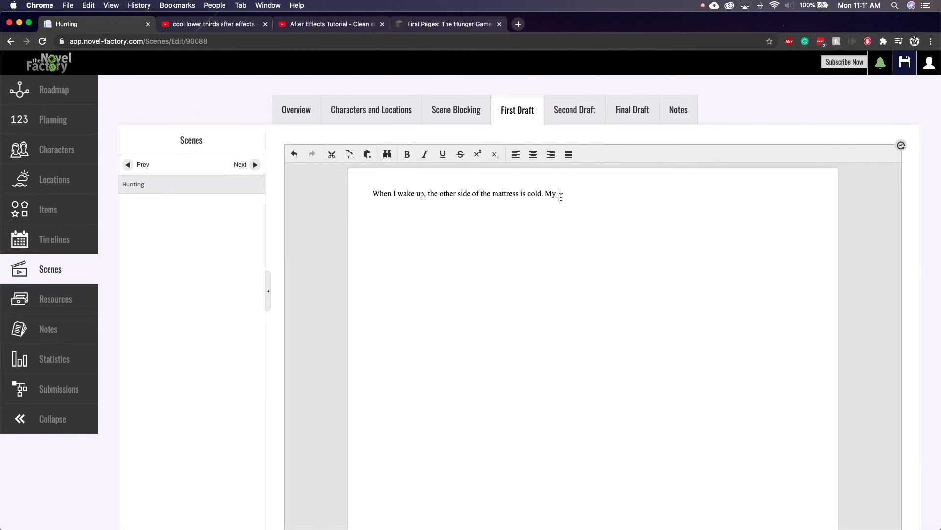
Continue the Hunting scene's first draft: "My fingers stretch out to find the warmth of Prim's body but only find the brought mattress.".
type("My fingers stretch out to find the")
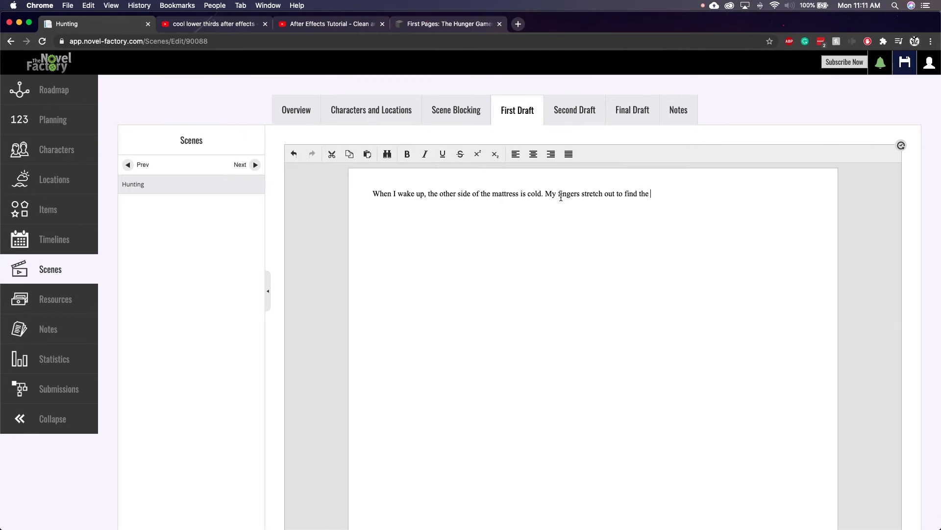
type(" warmth of Prim's body but only find the brought mattress.")
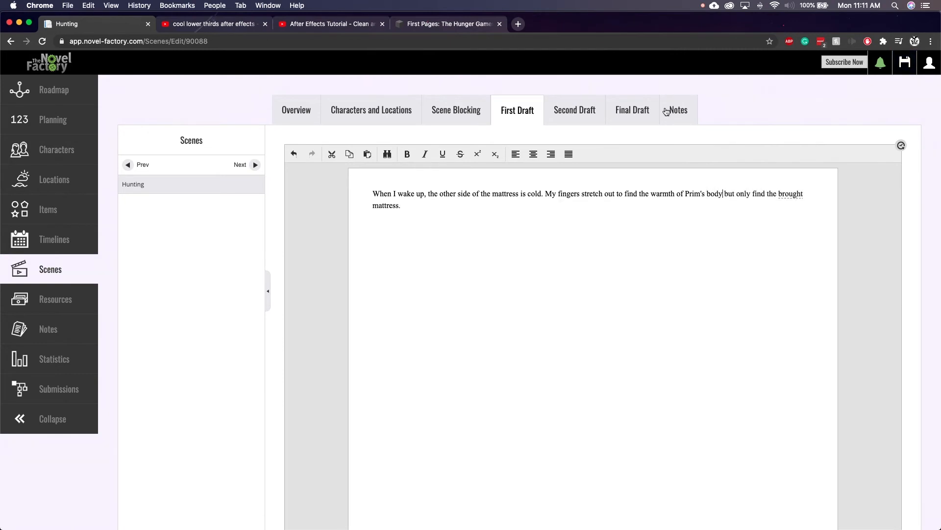
Look through the Hunting scene's First Draft, Second Draft and Final Draft pages, and open the Locations section.
left_click(563, 108)
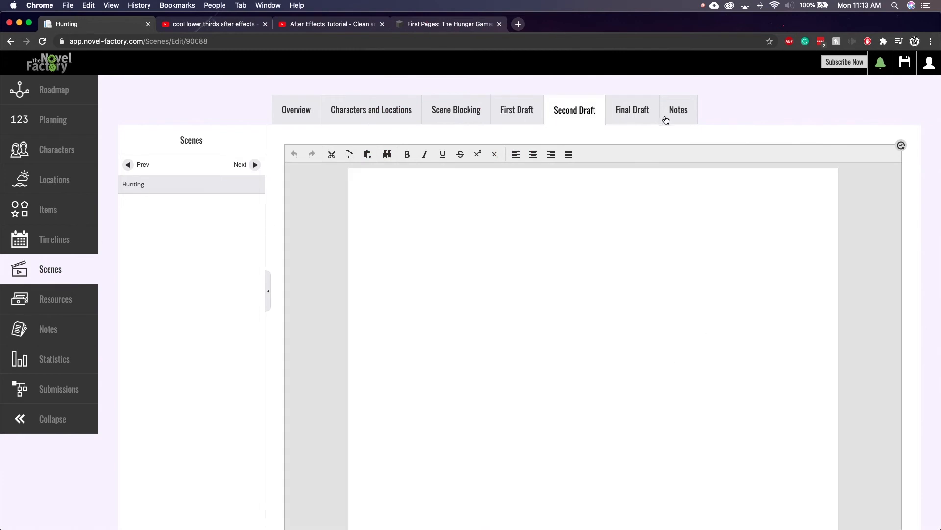
left_click(518, 117)
left_click(576, 116)
left_click(640, 119)
left_click(574, 110)
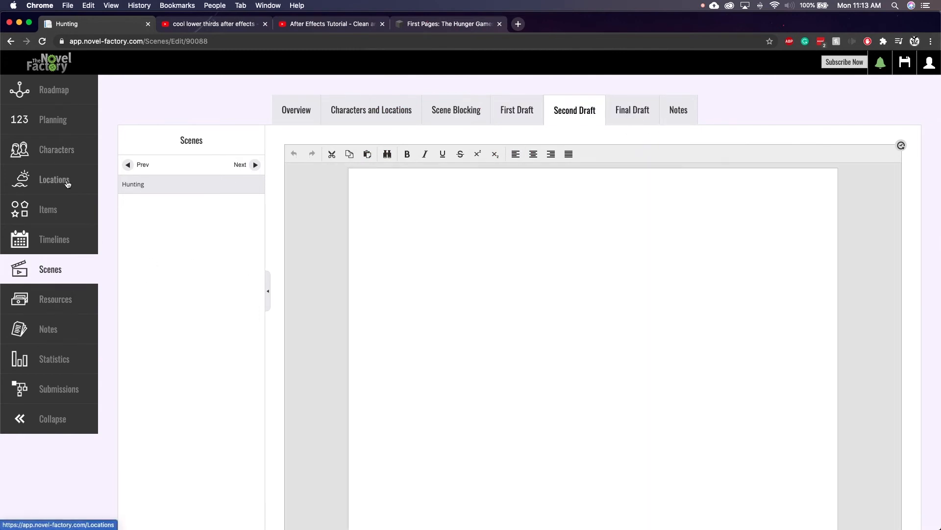
left_click(61, 181)
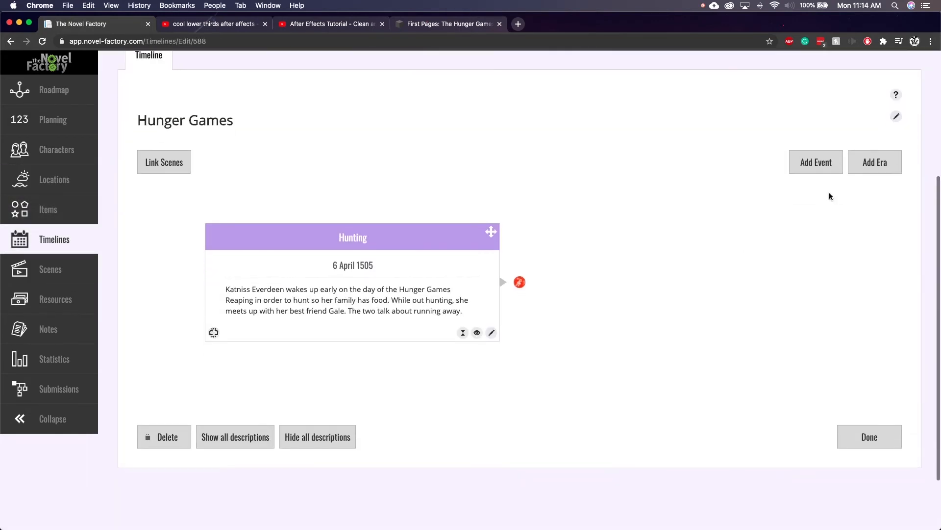
Add an event titled "The Hunger Games" dated 7 April 1502 to the Hunger Games timeline and try moving it.
left_click(817, 161)
left_click(454, 210)
type("The Hunger Games")
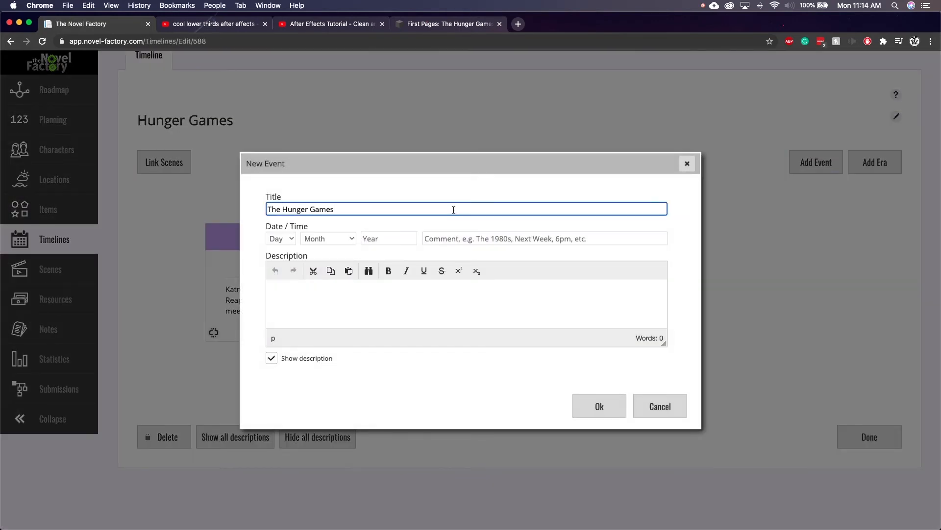
left_click(280, 238)
left_click(279, 311)
left_click(319, 238)
left_click(313, 279)
left_click(392, 238)
type("1502")
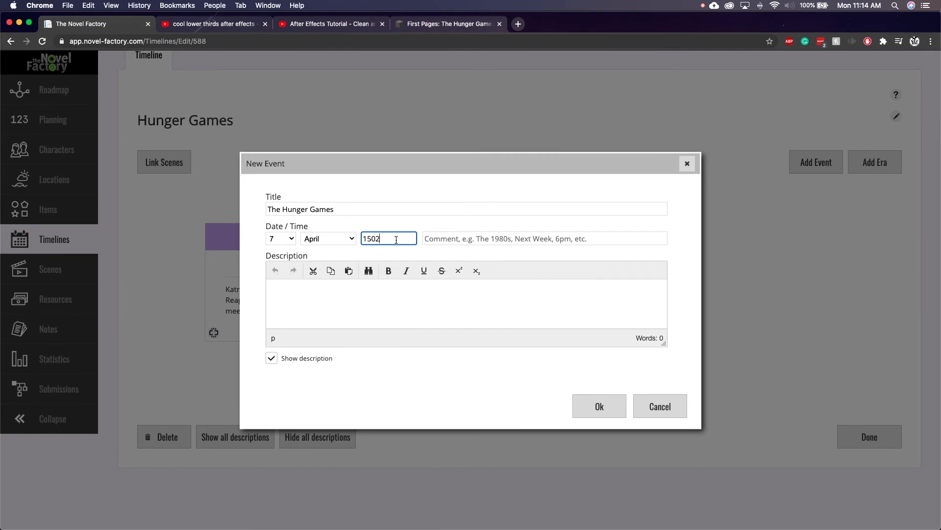
left_click(599, 406)
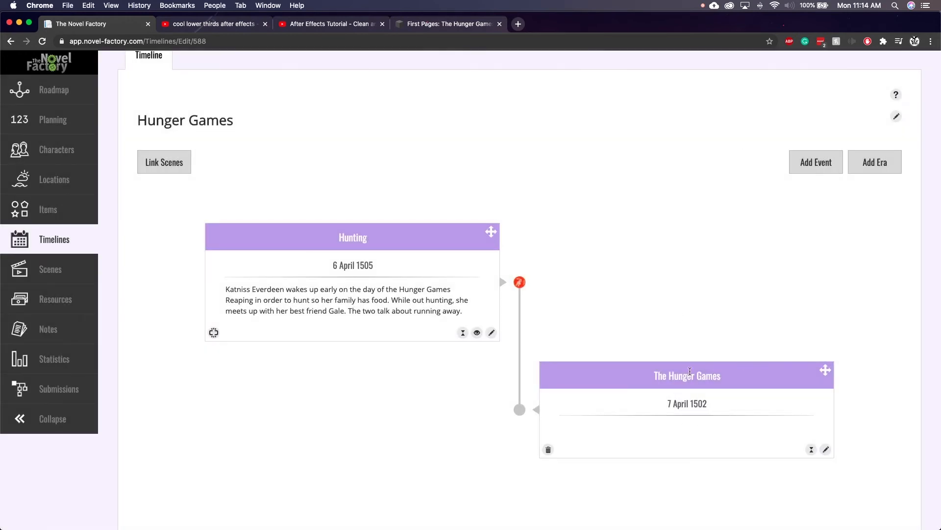
left_click_drag(827, 372, 819, 434)
View the New Era form and the scene-linking options for the timeline without adding anything.
left_click(875, 162)
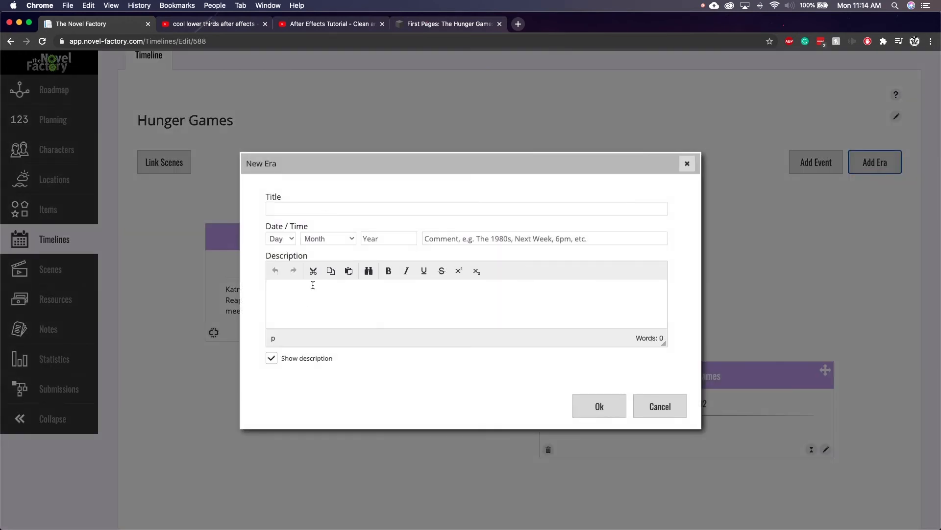
left_click_drag(631, 213, 820, 163)
left_click(164, 162)
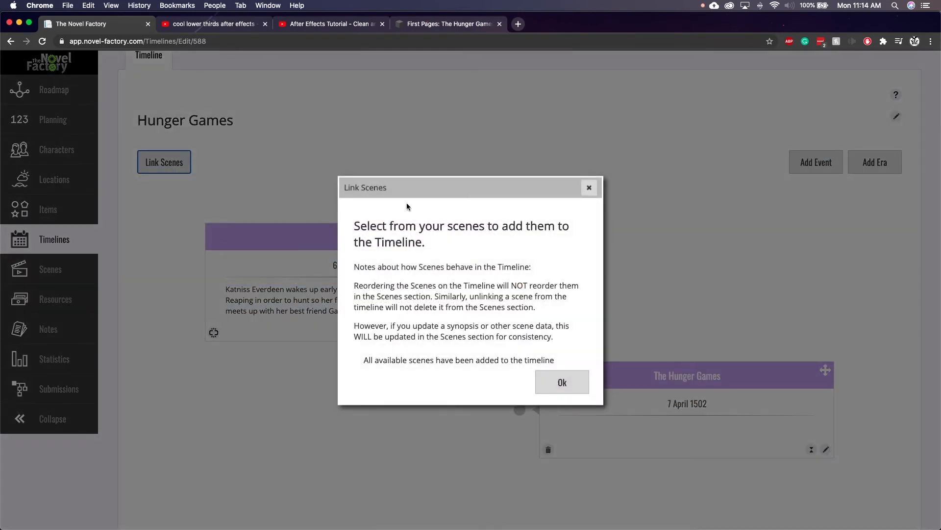
left_click(561, 381)
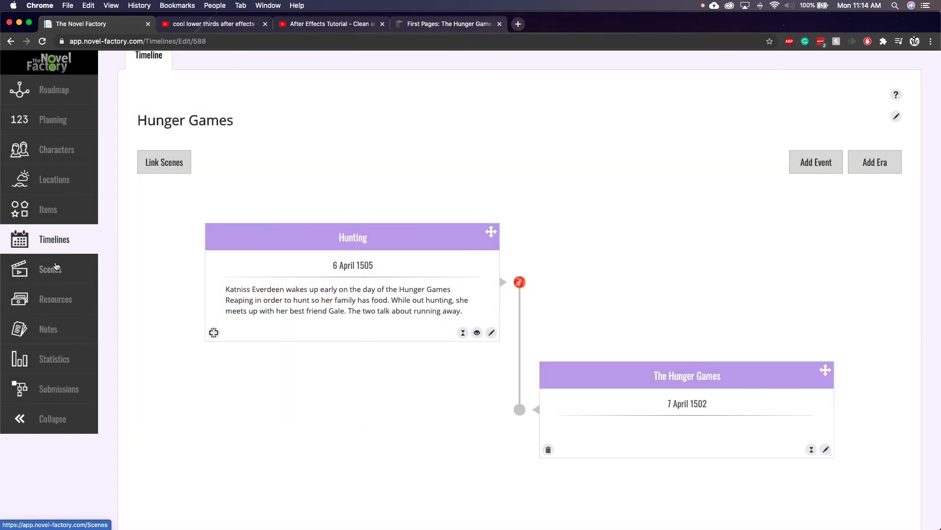
left_click(481, 336)
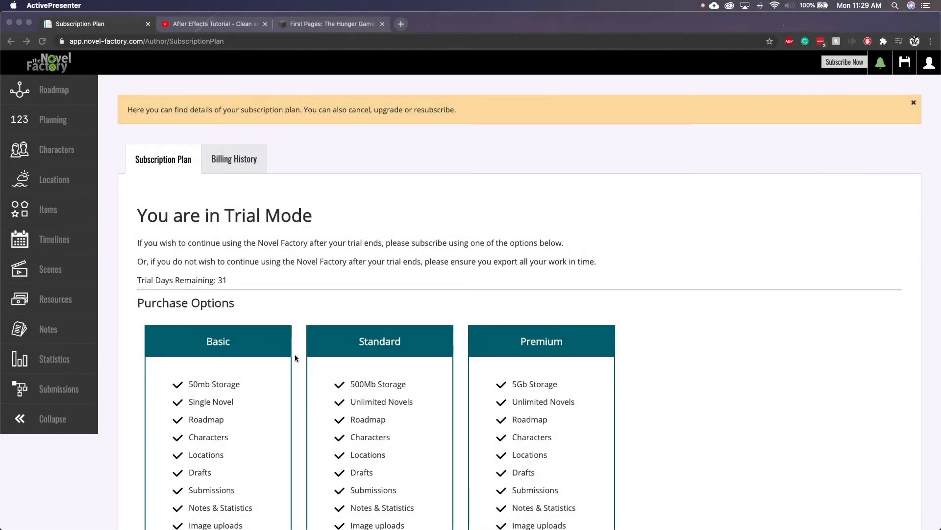
Show the Novel Factory subscription plans' prices with the billing interval set to Annual.
scroll(297, 358, "down", 4)
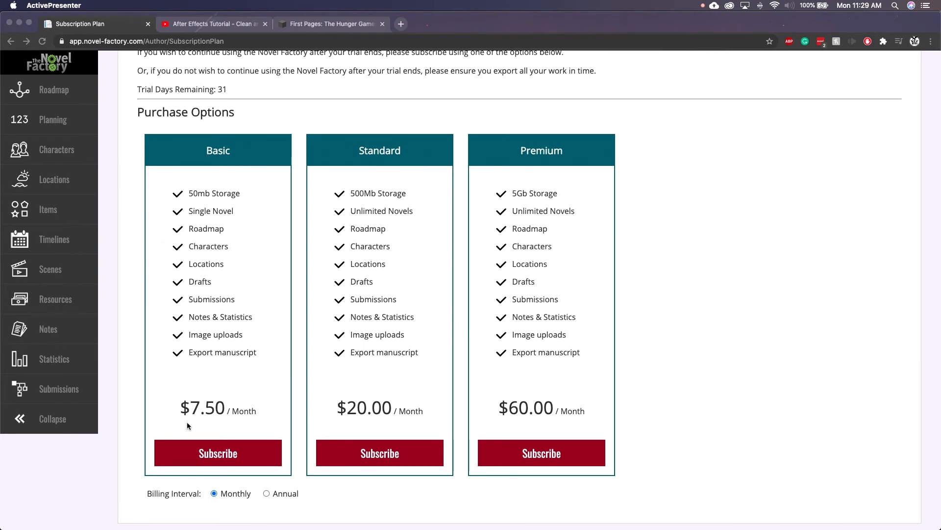
left_click(266, 494)
left_click(267, 493)
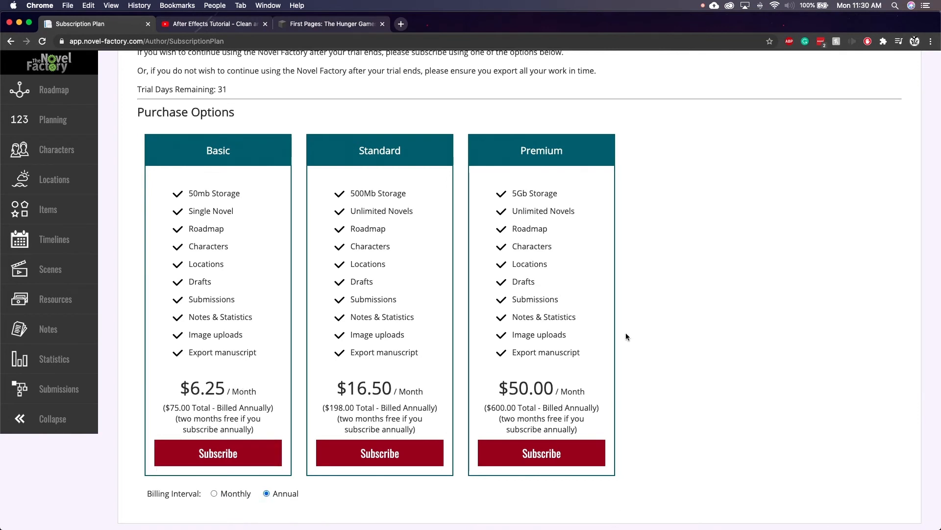
scroll(651, 351, "up", 2)
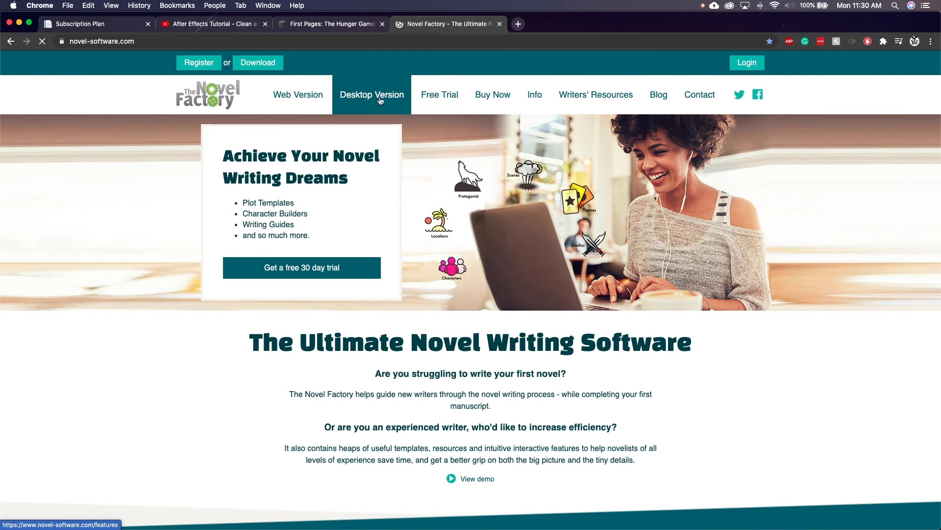
Open the Desktop Version page on the Novel Factory website and read through its features down to Automated backups.
left_click(380, 100)
scroll(425, 152, "down", 10)
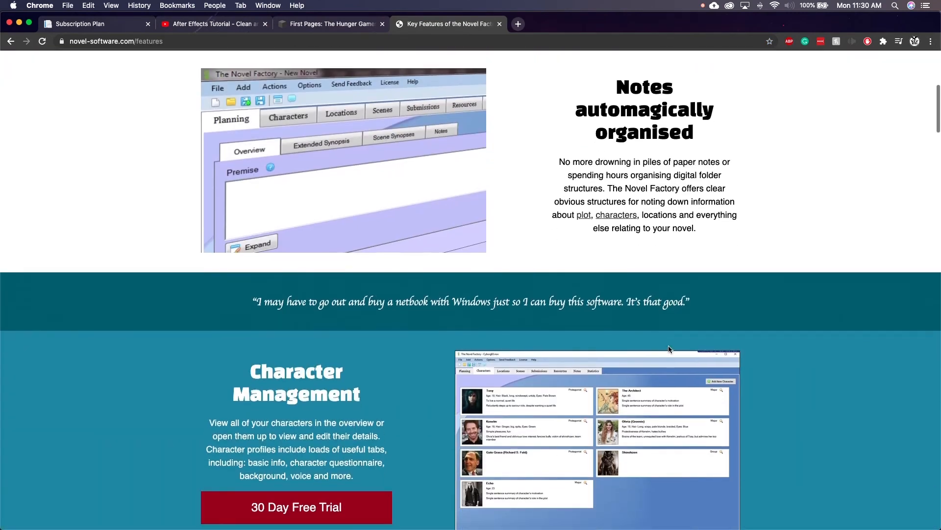
scroll(668, 346, "down", 20)
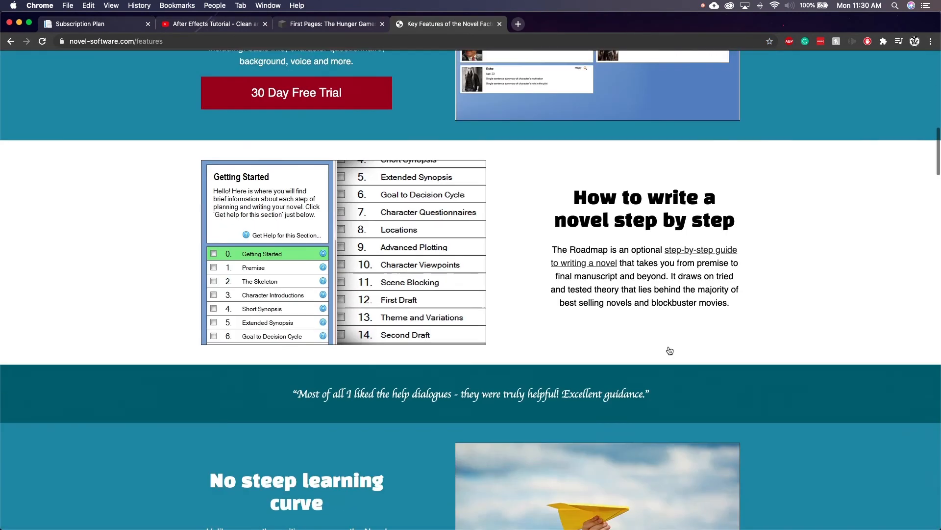
scroll(669, 349, "down", 20)
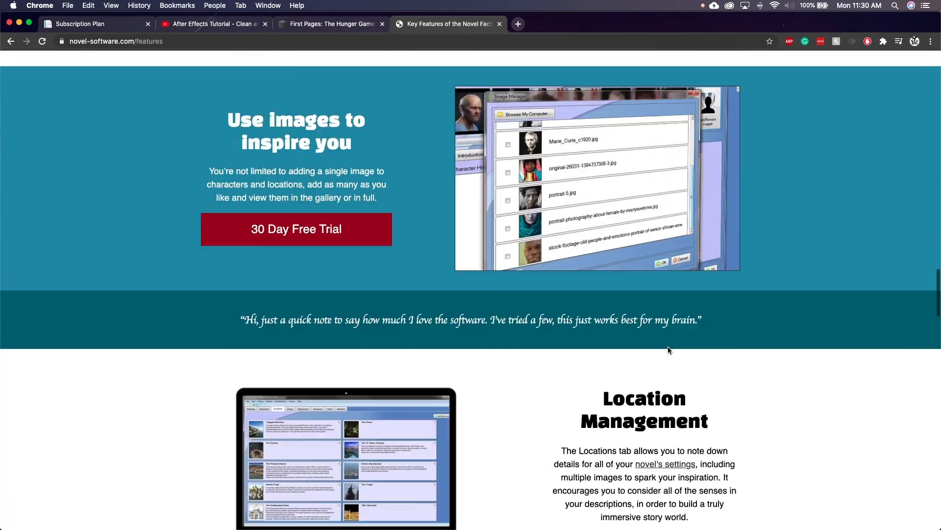
scroll(667, 349, "down", 17)
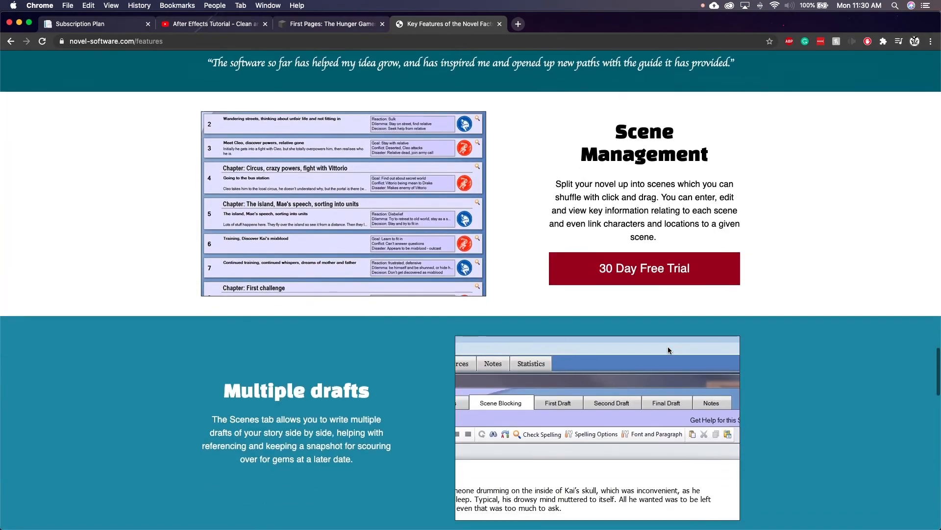
scroll(667, 347, "down", 16)
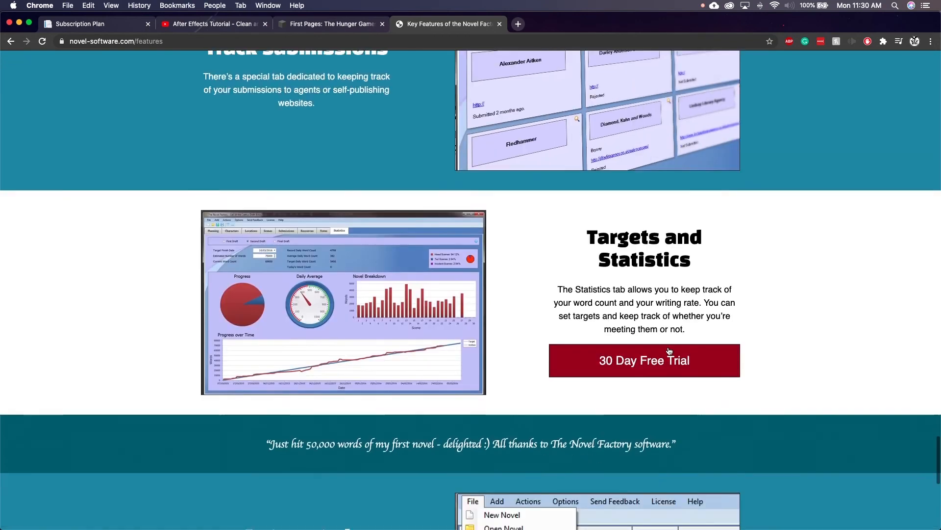
scroll(663, 355, "down", 3)
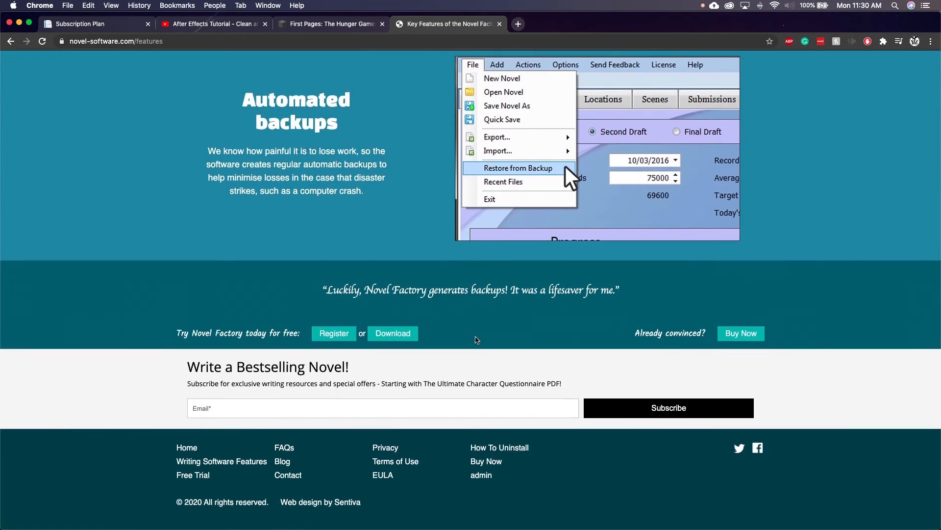
Open the purchase page for the Windows Desktop licence and set the preferred currency to US Dollar $.
left_click(744, 335)
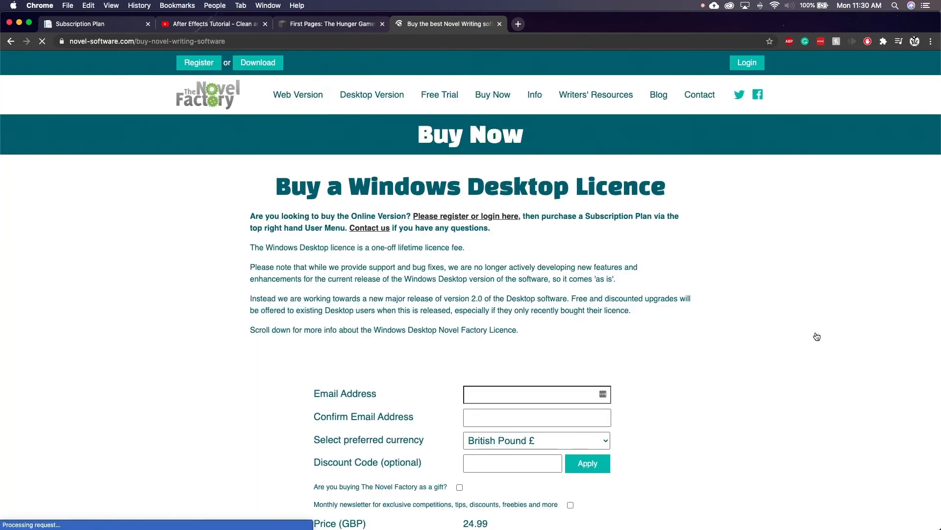
scroll(751, 351, "down", 5)
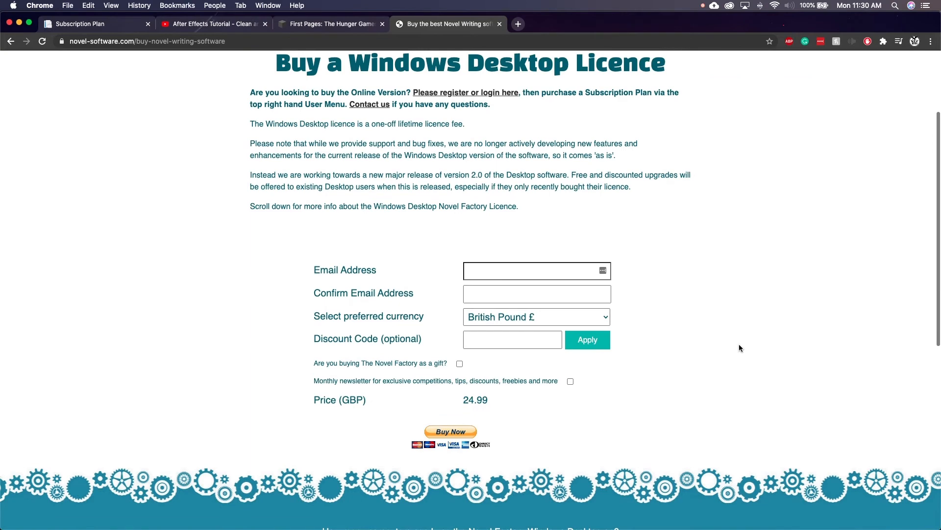
left_click(591, 317)
left_click(535, 331)
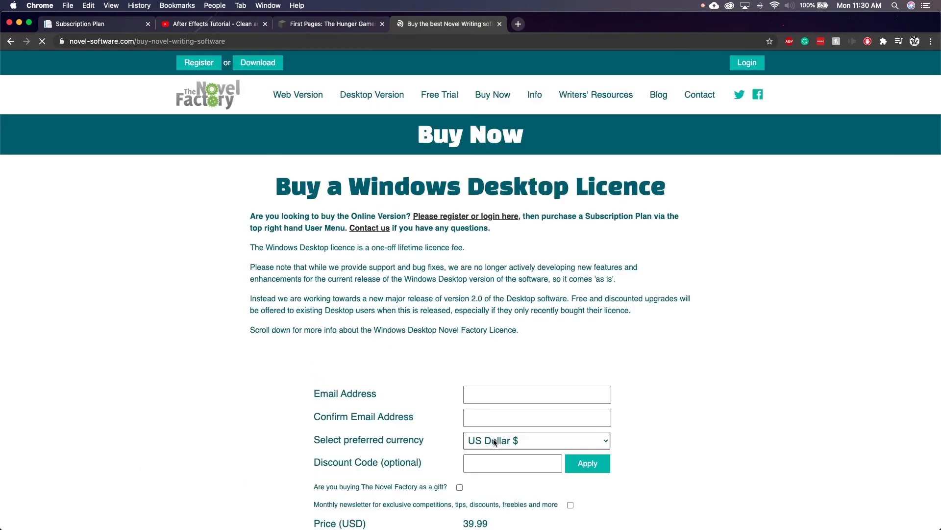
scroll(735, 374, "down", 3)
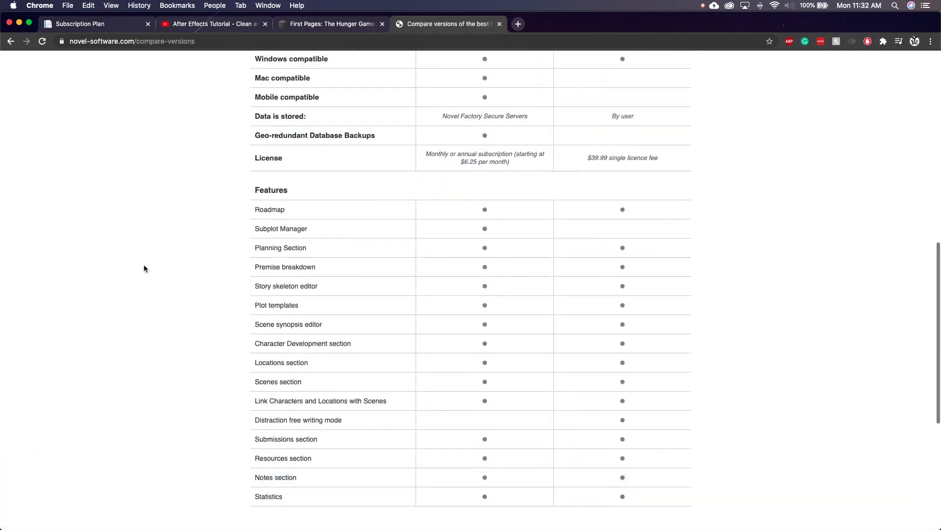
Examine the comparison table of the Novel Factory Online and Windows Desktop versions, including compatibility, licence and features.
scroll(145, 267, "down", 1)
scroll(143, 268, "up", 2)
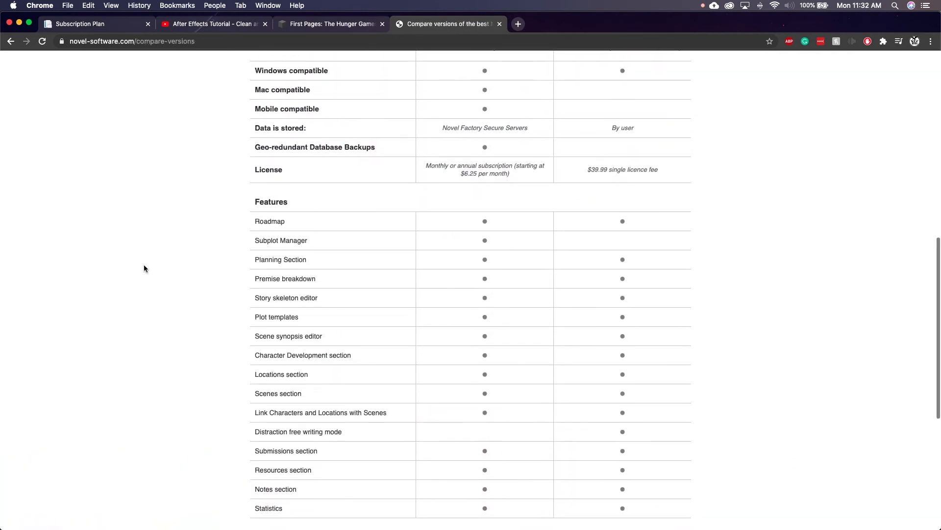
scroll(143, 268, "down", 1)
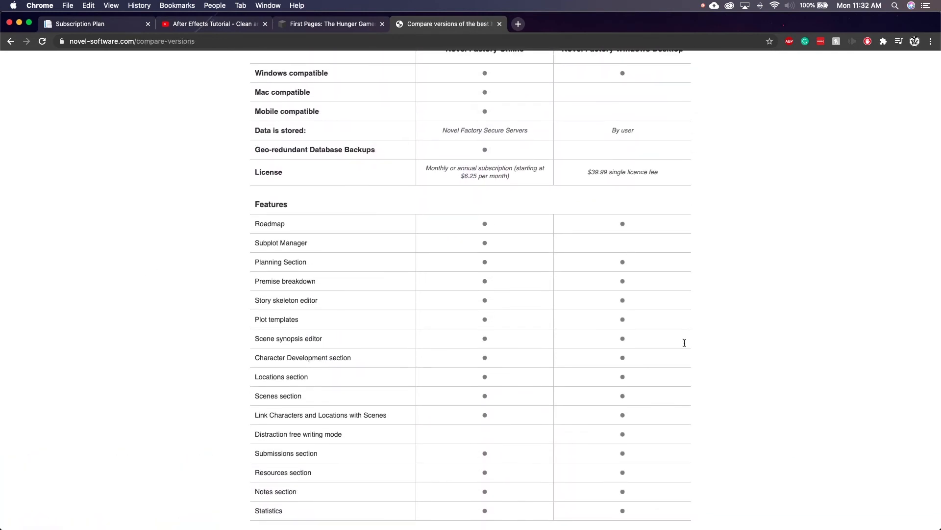
scroll(700, 340, "up", 1)
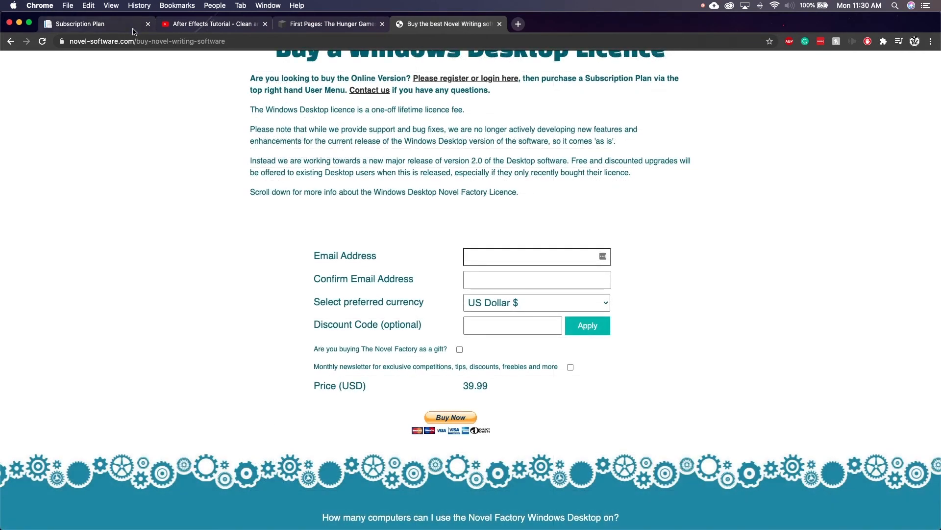
Return to the Subscription Plan page and compare the Basic, Standard and Premium plans' features and annual prices.
left_click(110, 26)
scroll(540, 293, "down", 3)
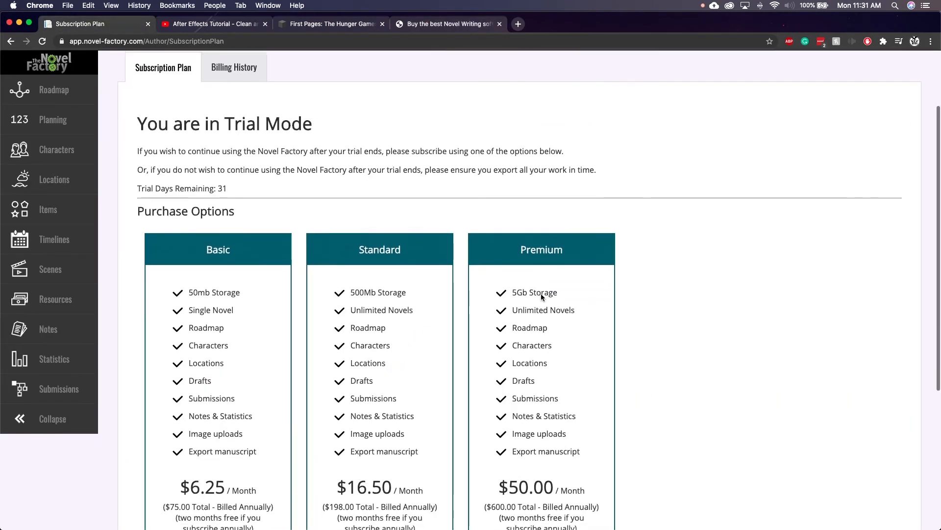
scroll(542, 292, "down", 2)
scroll(542, 293, "up", 3)
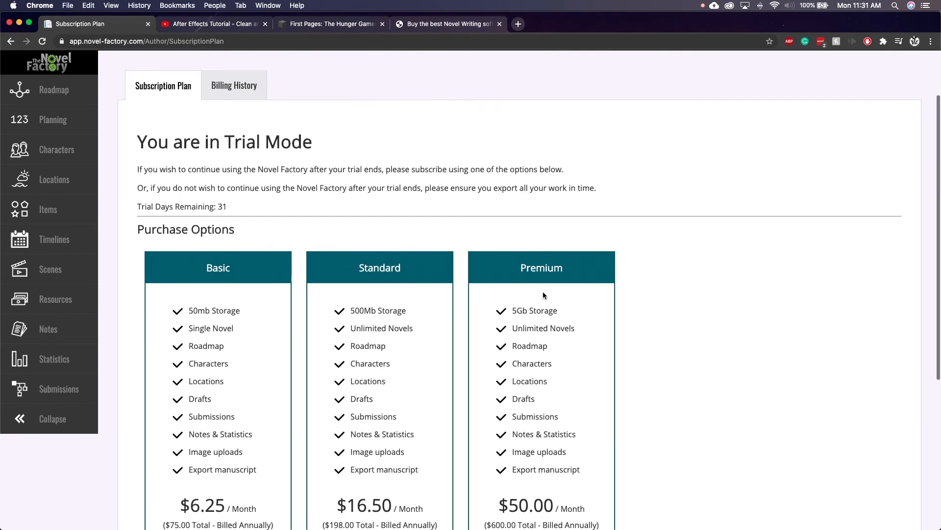
scroll(543, 293, "down", 3)
scroll(544, 291, "down", 1)
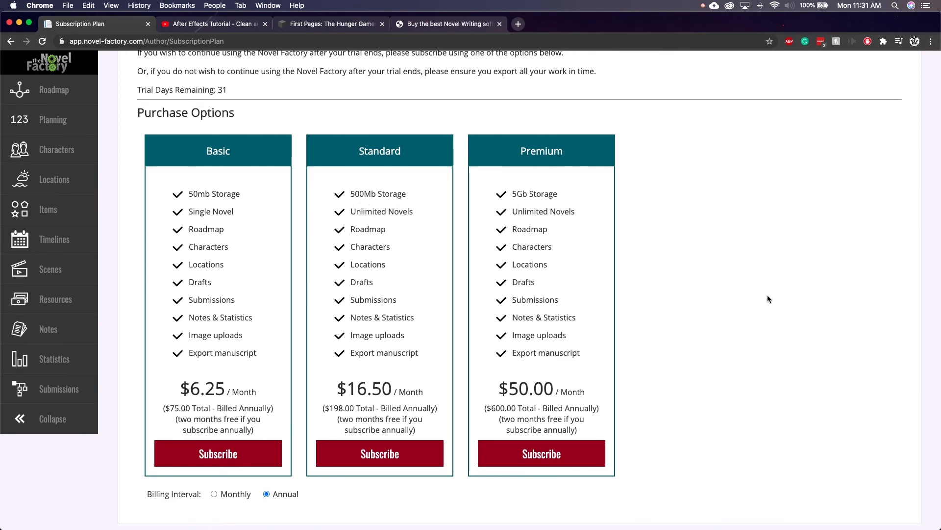
scroll(769, 295, "down", 1)
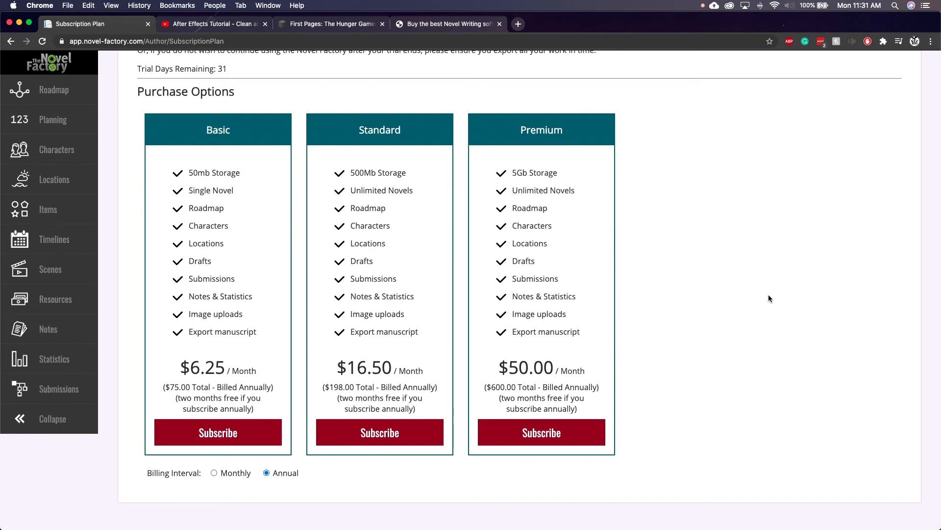
scroll(769, 295, "down", 1)
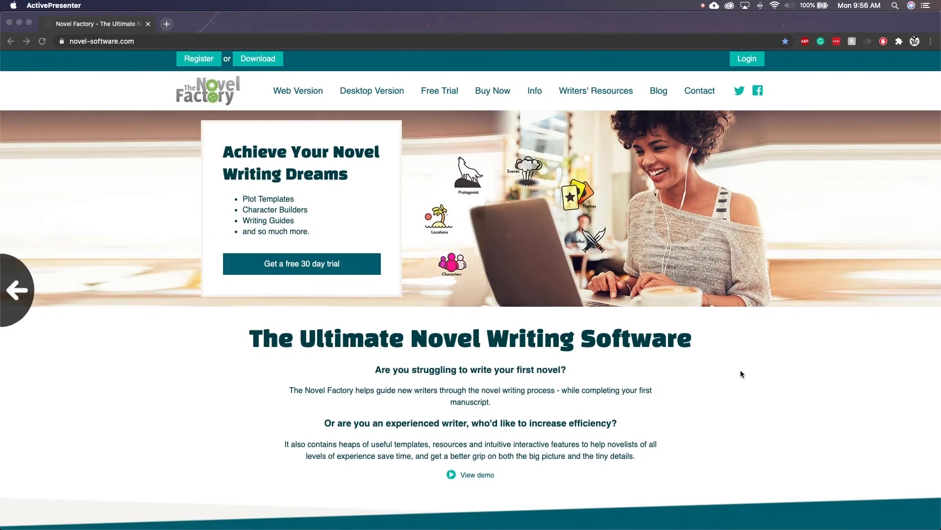
Look over the whole Novel Factory home page, including its key features and user reviews.
scroll(740, 373, "down", 3)
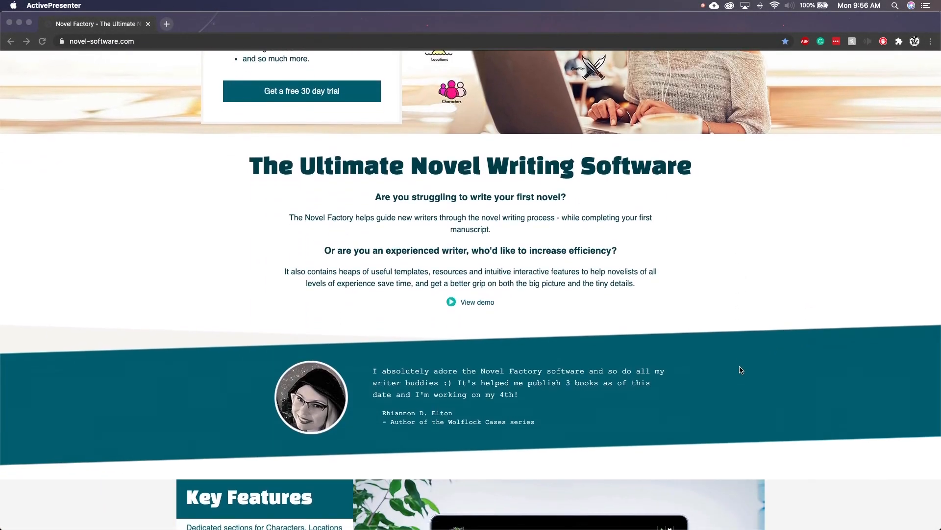
scroll(762, 390, "down", 5)
scroll(762, 390, "down", 4)
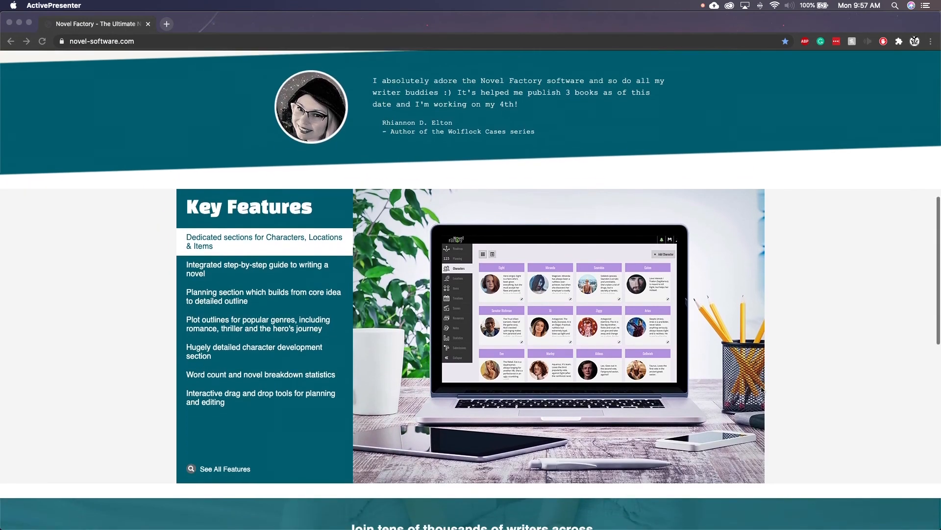
scroll(768, 432, "down", 5)
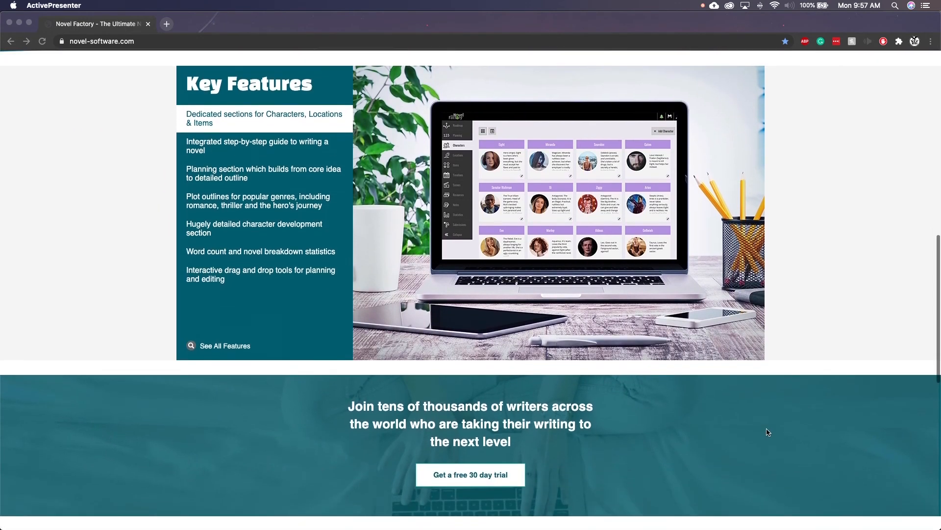
scroll(767, 432, "down", 7)
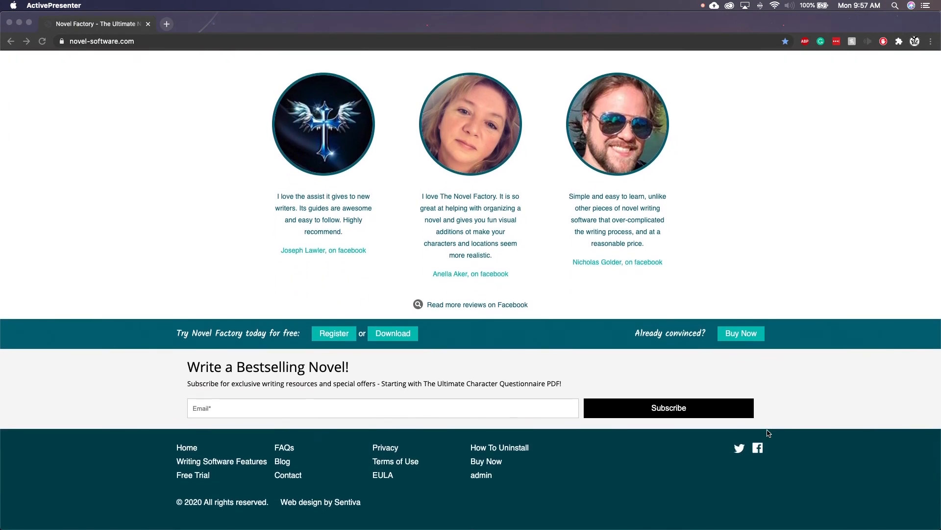
scroll(768, 432, "up", 20)
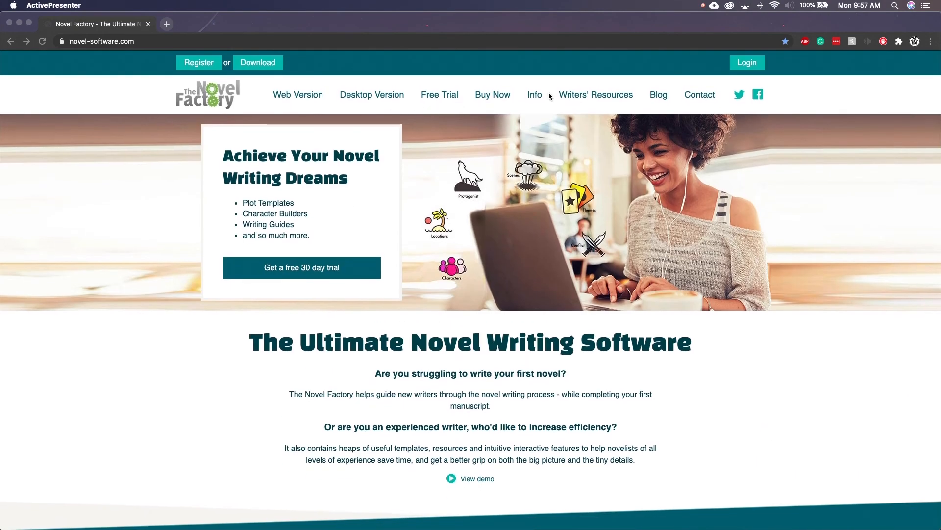
left_click(535, 97)
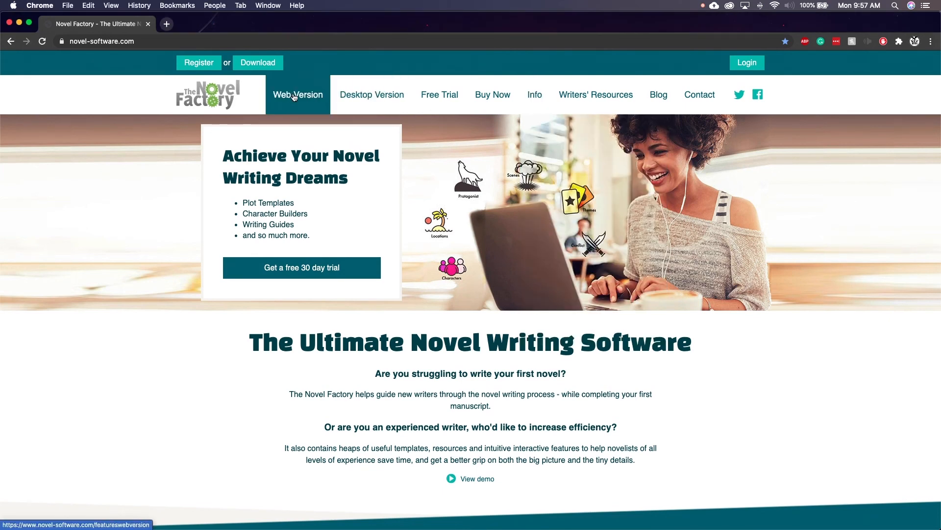
Open the Novel Factory Desktop features page and look through its sections from note organisation to submission tracking.
left_click(344, 96)
scroll(694, 342, "down", 9)
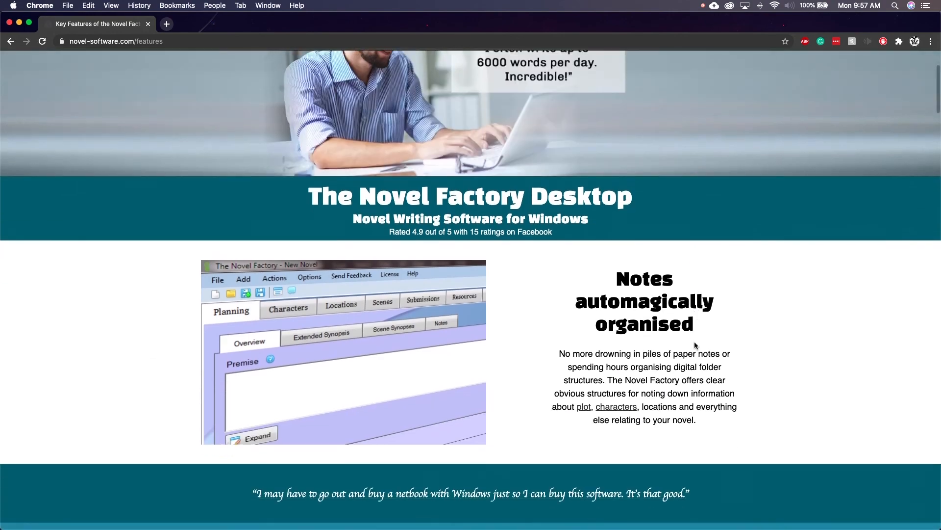
scroll(696, 340, "down", 10)
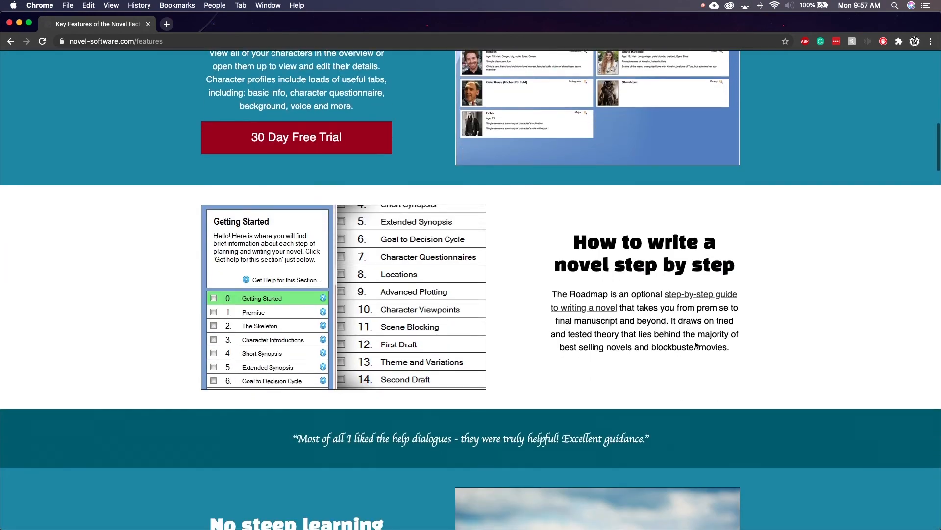
scroll(696, 344, "down", 10)
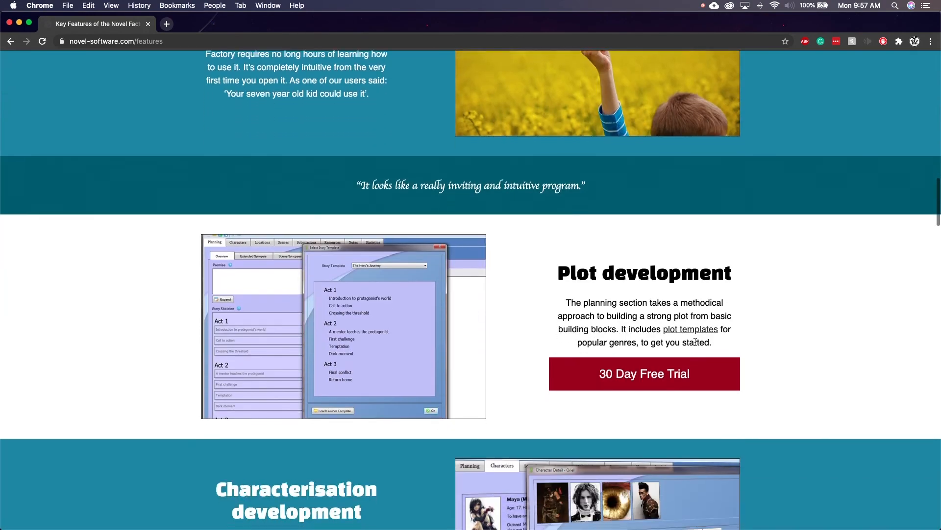
scroll(696, 345, "down", 13)
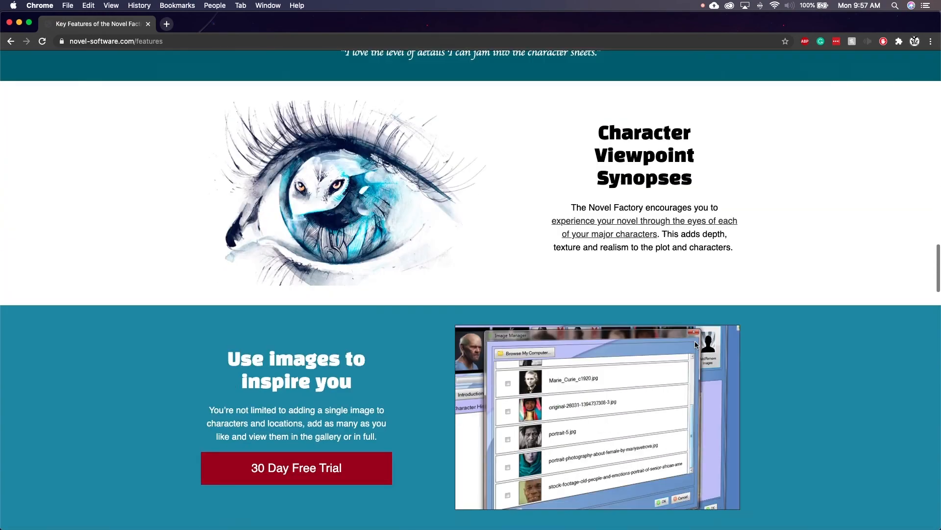
scroll(695, 345, "down", 11)
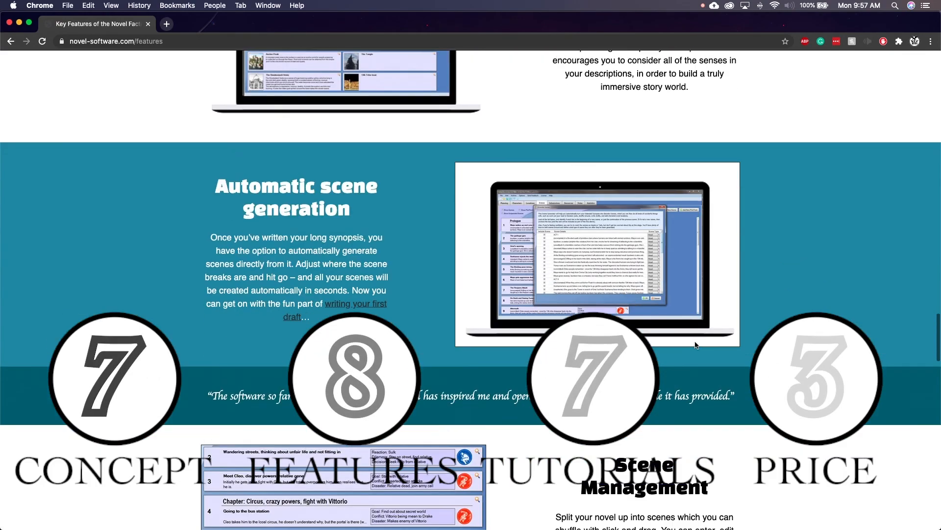
scroll(696, 344, "down", 9)
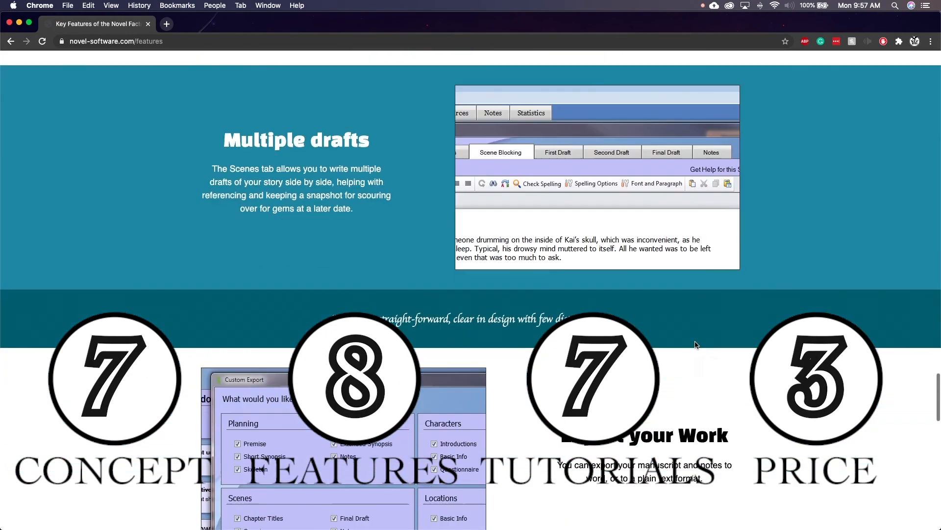
scroll(696, 342, "down", 6)
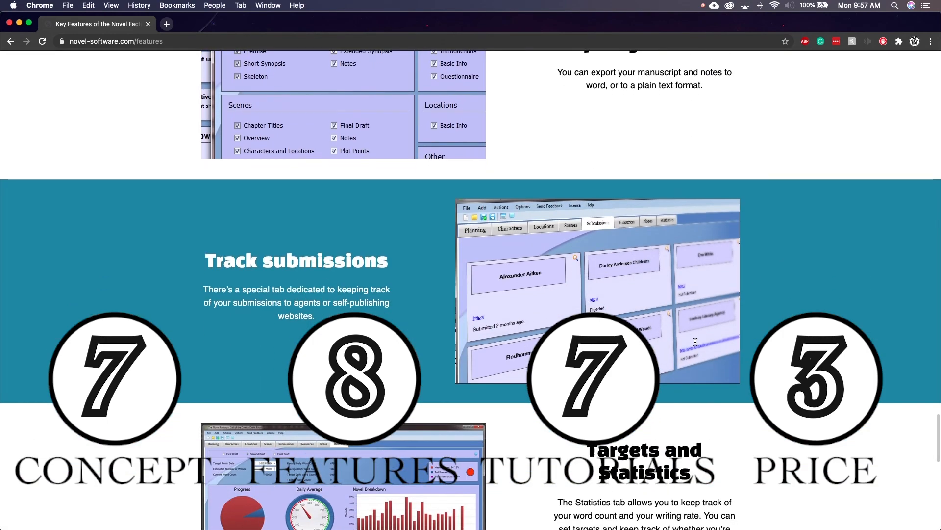
Look through the Targets and Statistics and Automated backups sections, and return to the start of the Desktop features page.
scroll(697, 345, "down", 6)
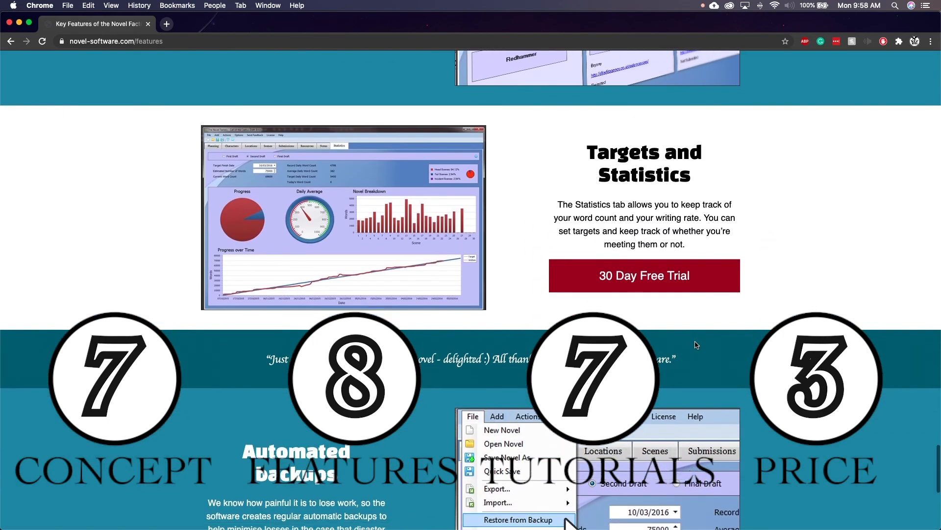
scroll(697, 345, "down", 1)
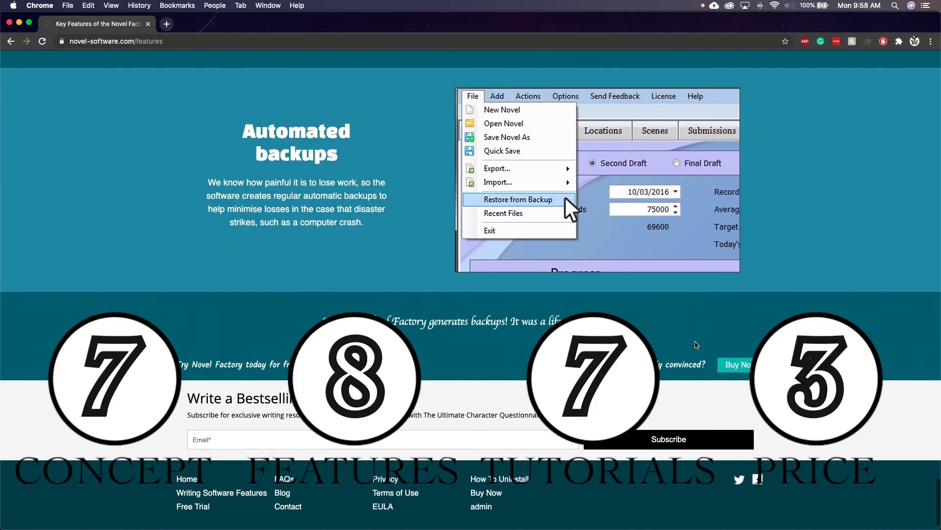
scroll(697, 345, "up", 20)
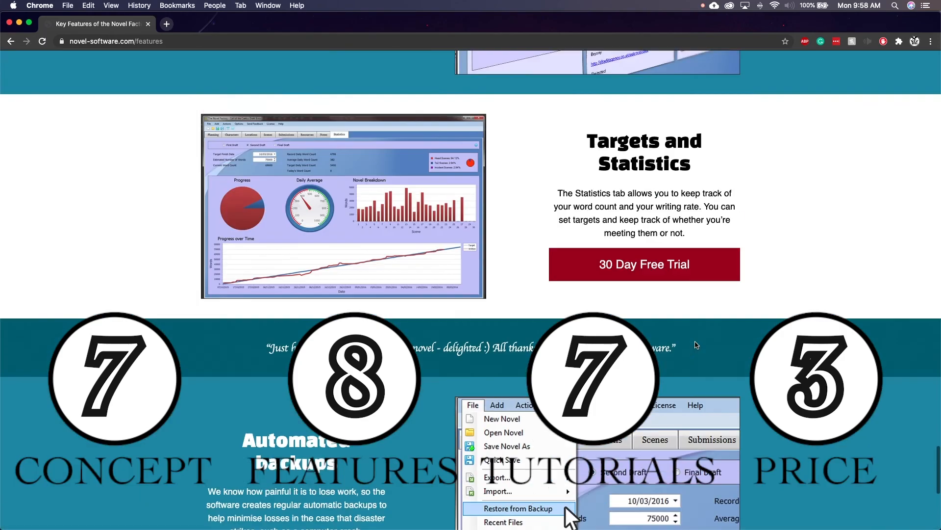
scroll(695, 342, "up", 20)
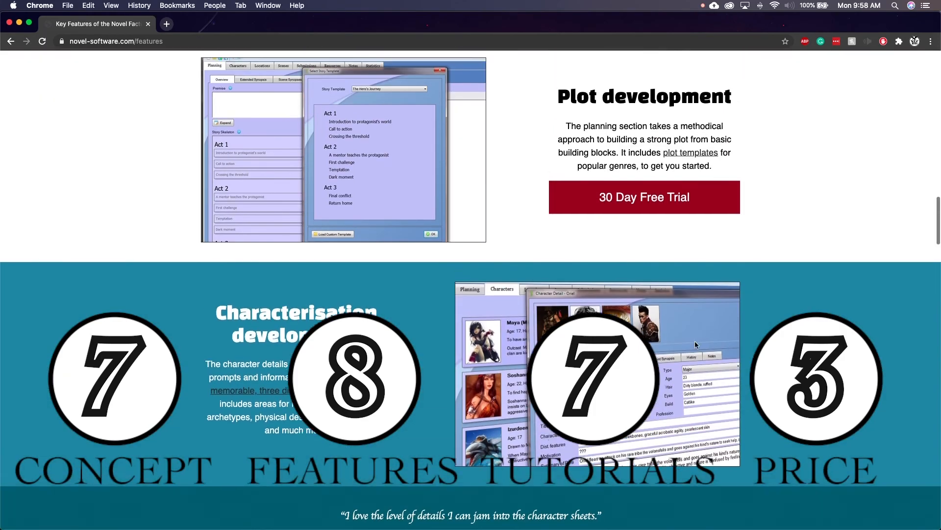
scroll(697, 344, "up", 5)
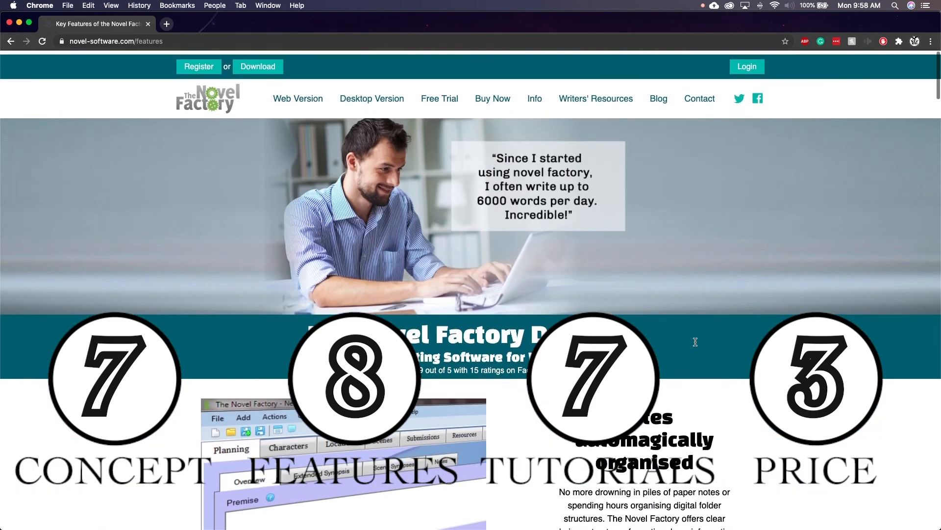
mouse_move(612, 95)
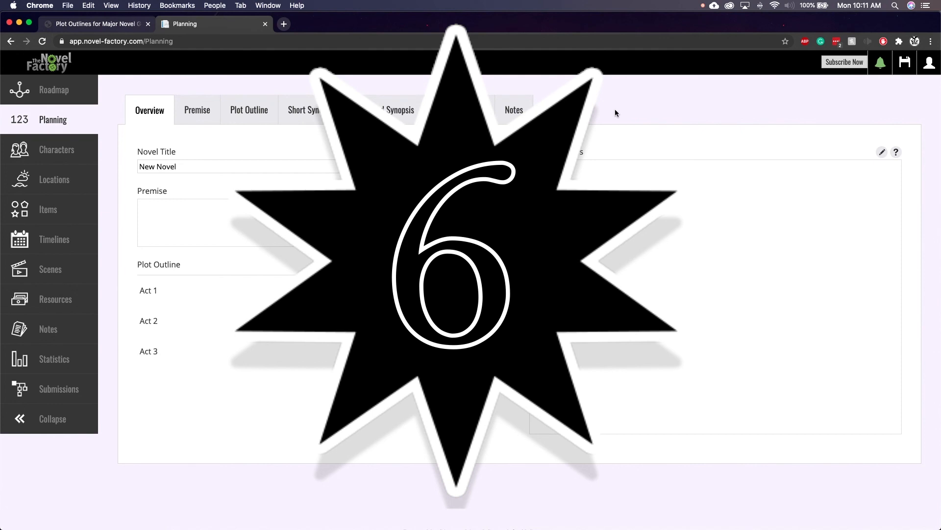
Replace the default novel title in the Planning overview with The Gambit.
left_click(243, 166)
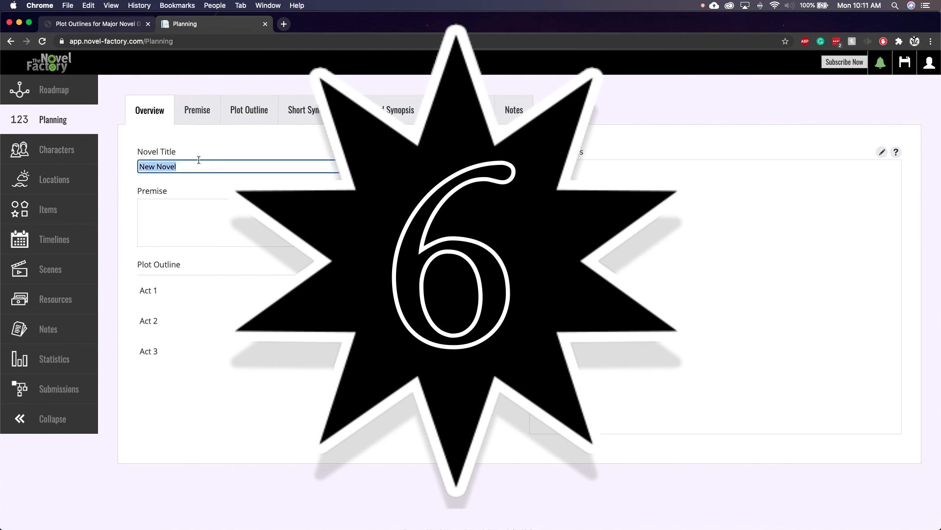
type("The Gab")
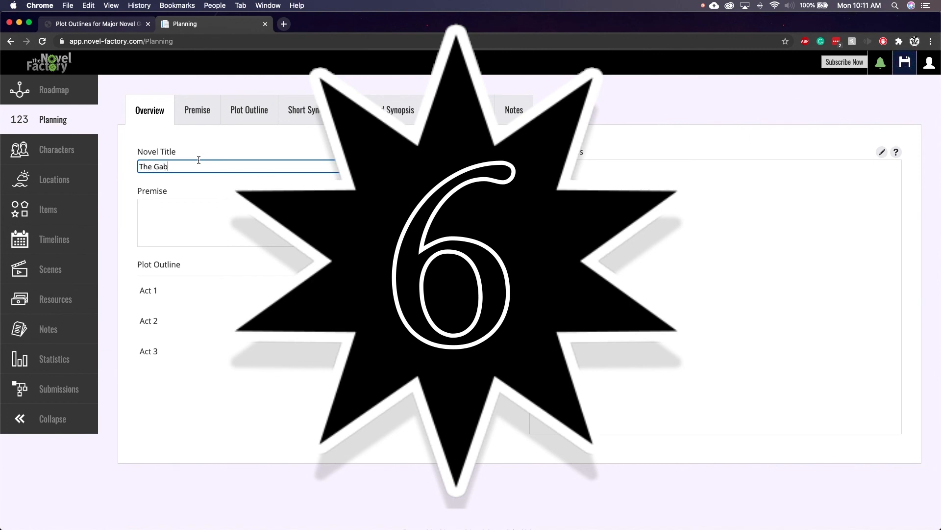
type("amb")
key("BackSpace")
type("mbit")
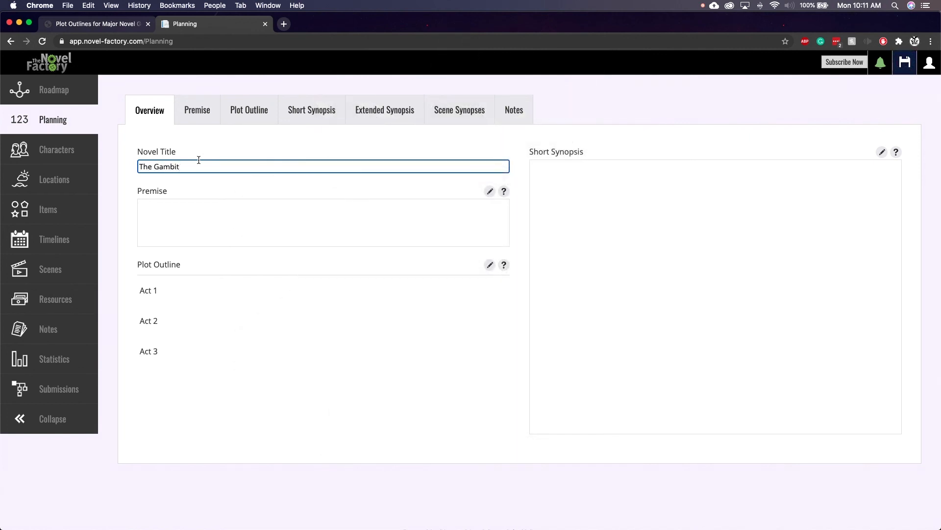
Set the novel title in the Planning overview to The Hunger Games.
left_click_drag(179, 167, 89, 172)
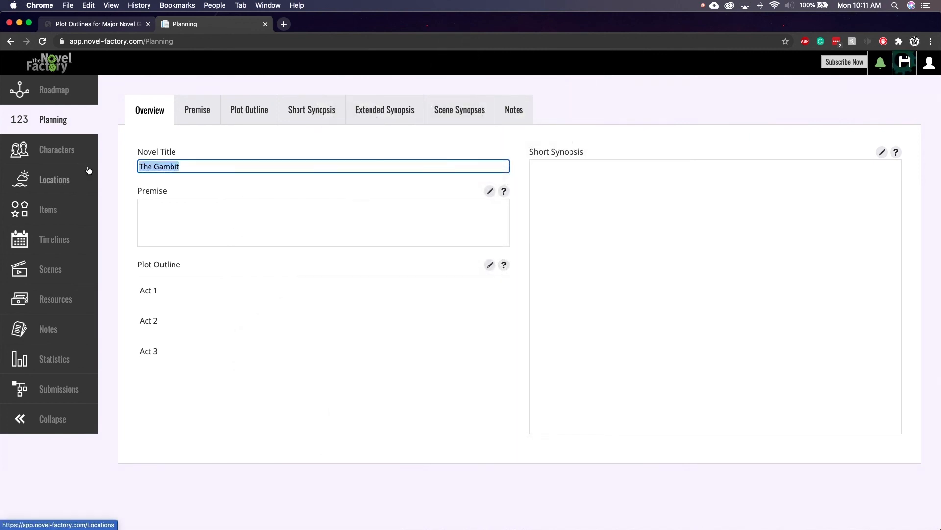
type("TH")
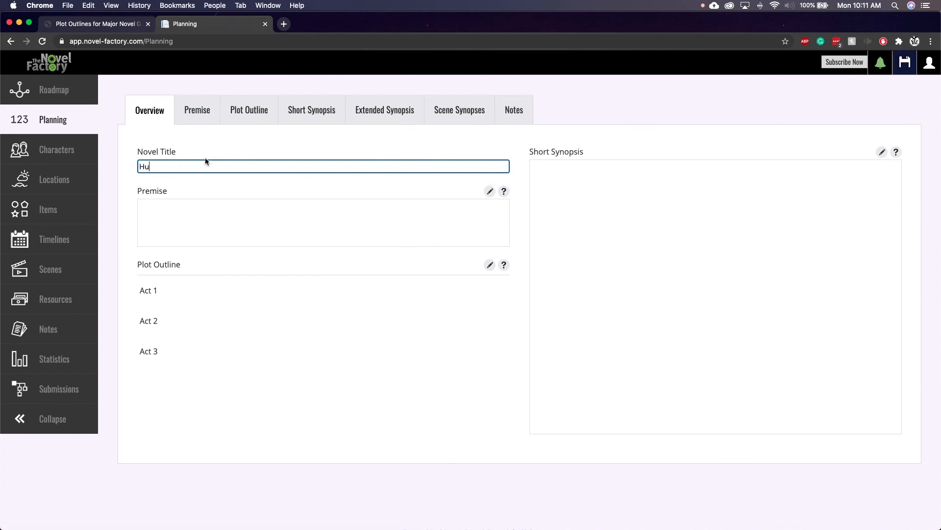
key("BackSpace")
key("BackSpace")
type("The Hunger Games")
left_click(201, 218)
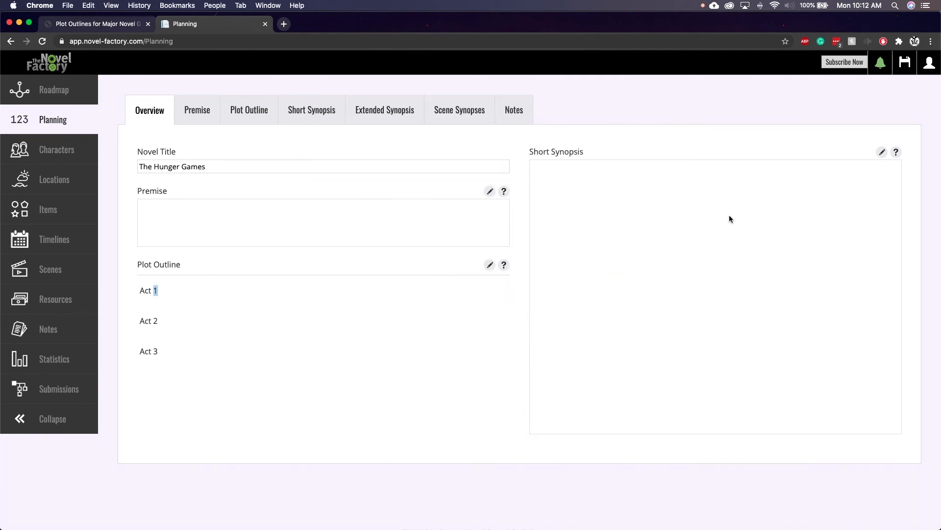
Open the novel's premise for editing and dismiss the introductory notice about writing a premise.
left_click(490, 191)
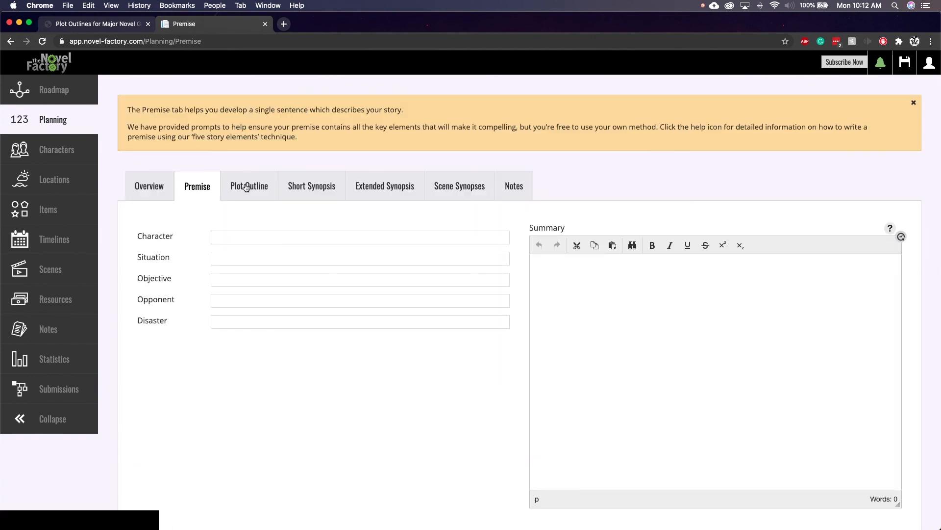
left_click(915, 104)
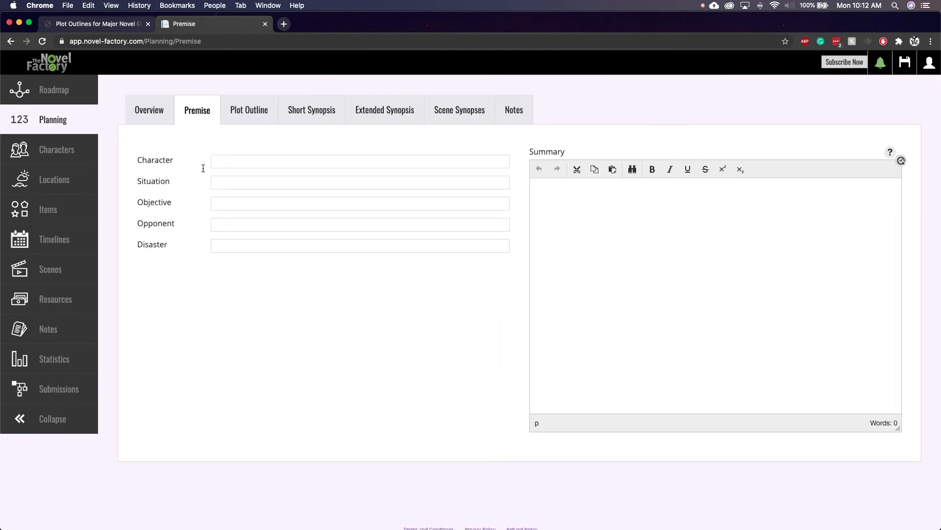